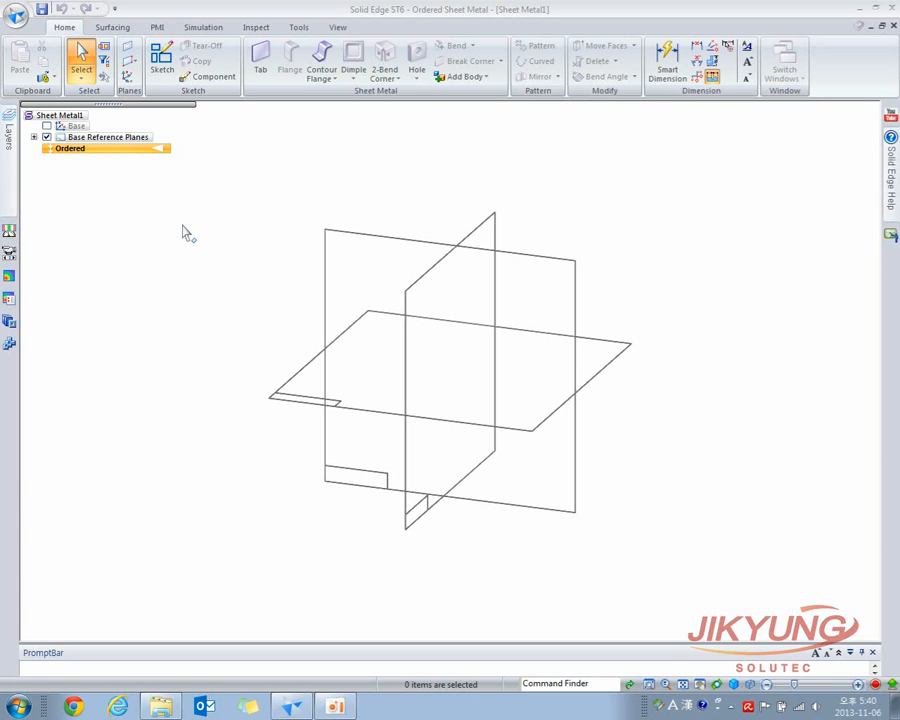
- Set the sheet metal gage to 3 mm material thickness, 2 mm bend radius and 1 mm relief depth, and apply it to the model
click(16, 20)
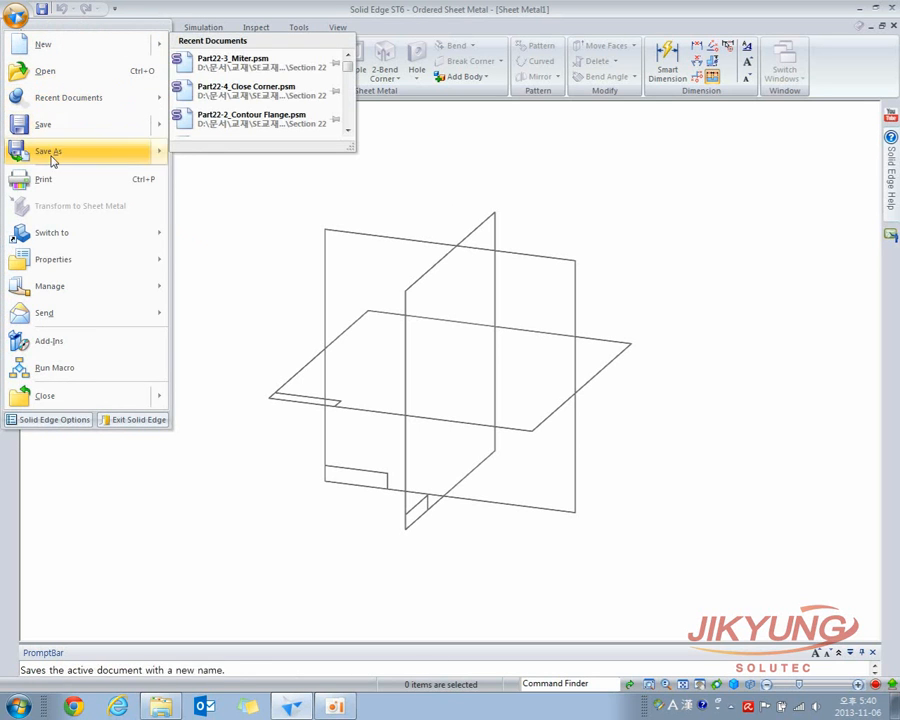
mouse_move(54, 262)
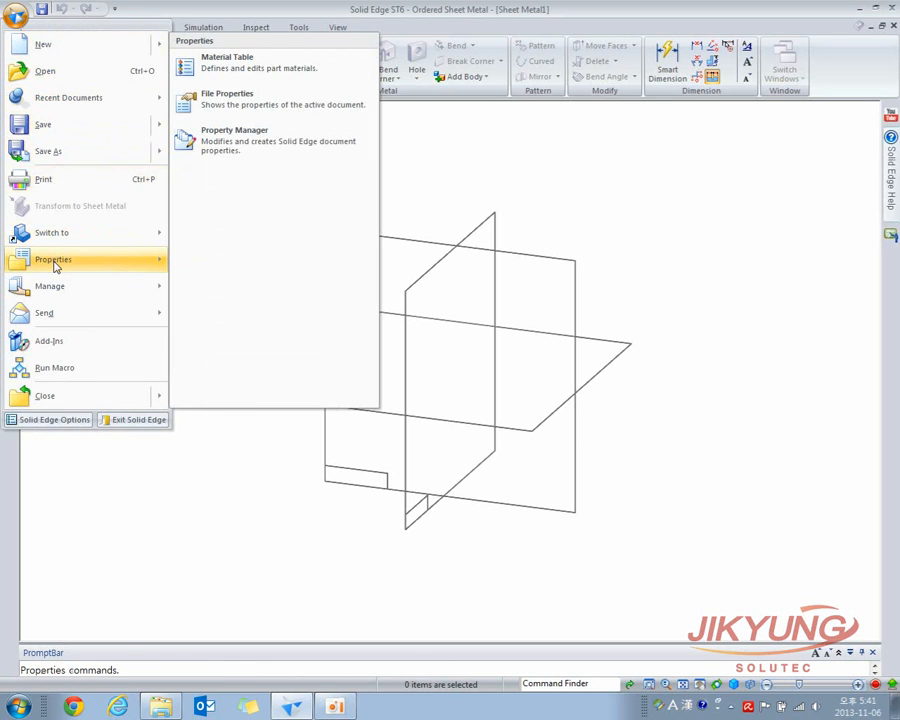
click(285, 75)
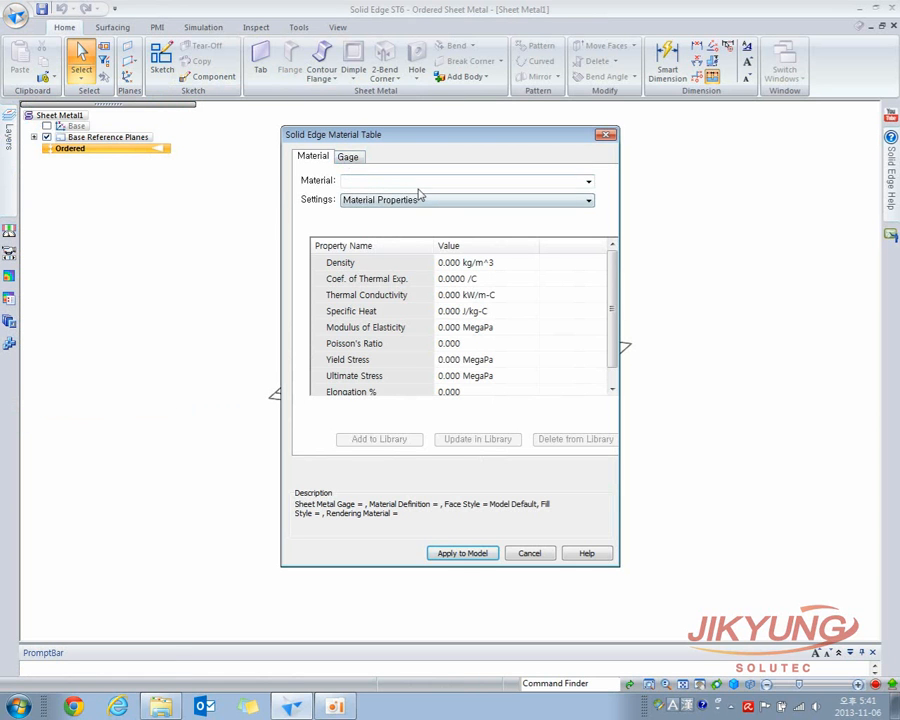
click(355, 159)
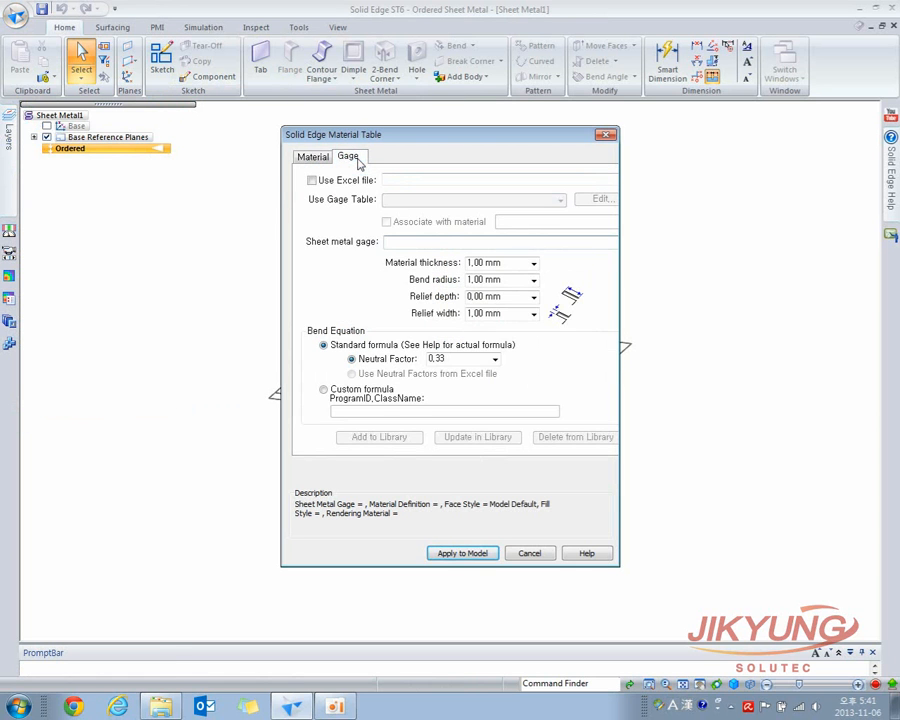
click(511, 263)
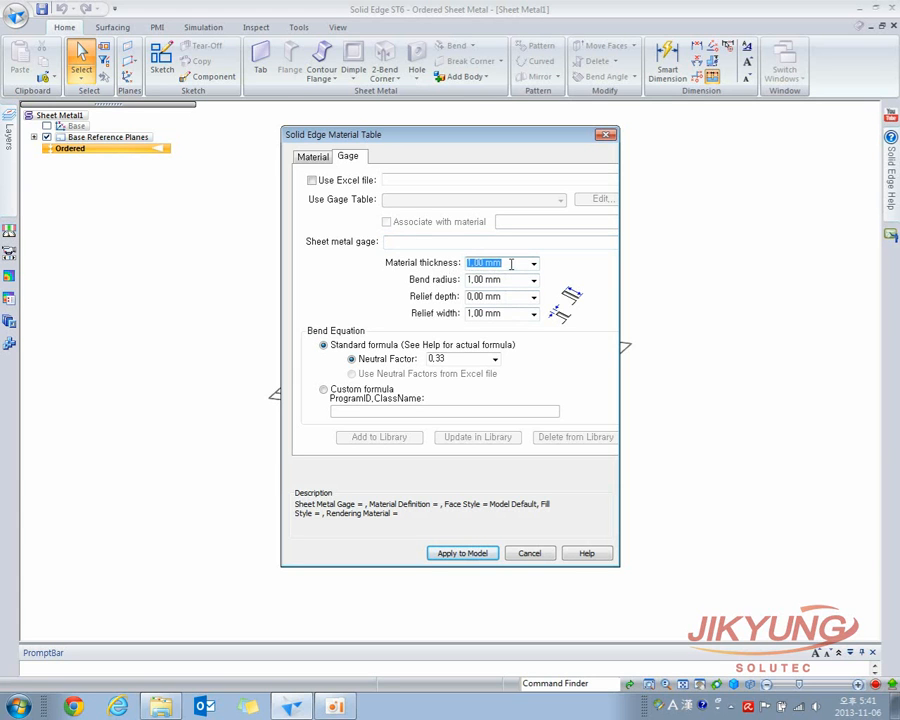
text(3)
click(512, 282)
text(2)
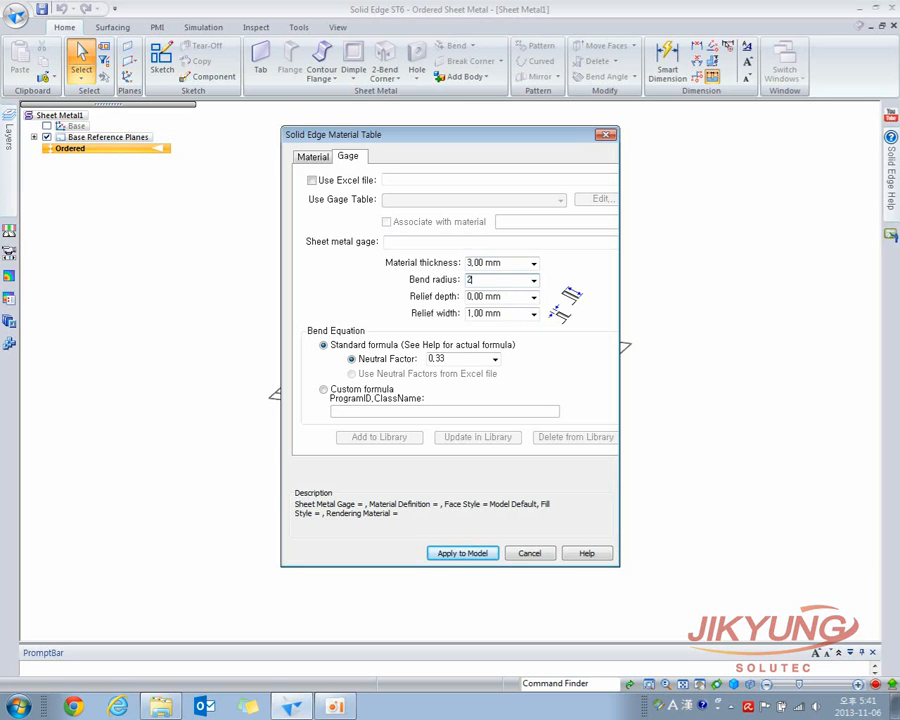
click(512, 296)
text(1)
click(512, 314)
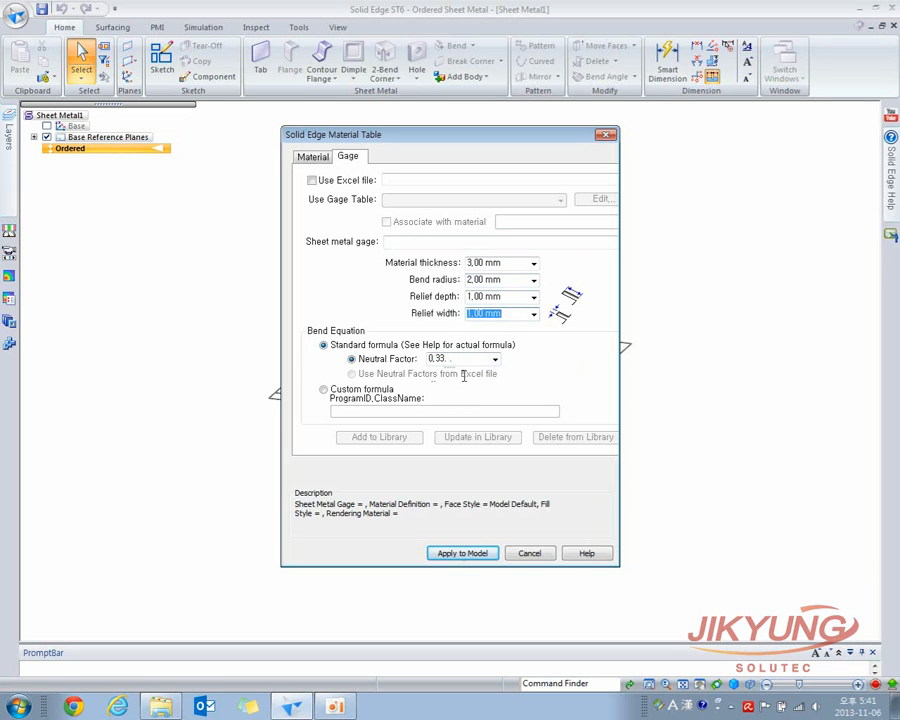
click(470, 554)
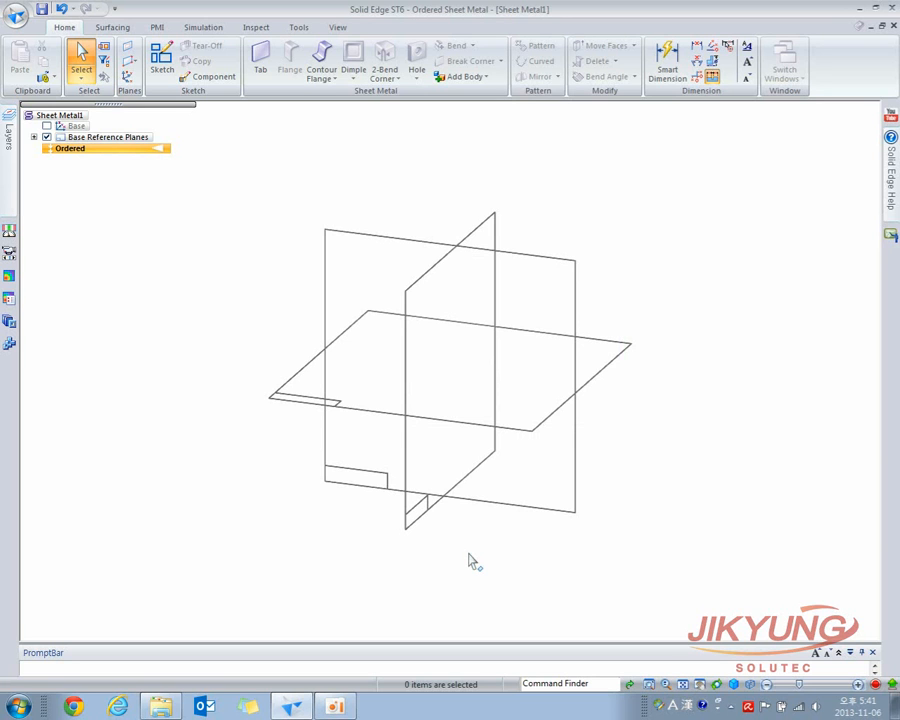
- Sketch a closed ten-sided stepped tab profile on the horizontal reference plane, with its long vertical edge about 192 mm
click(264, 66)
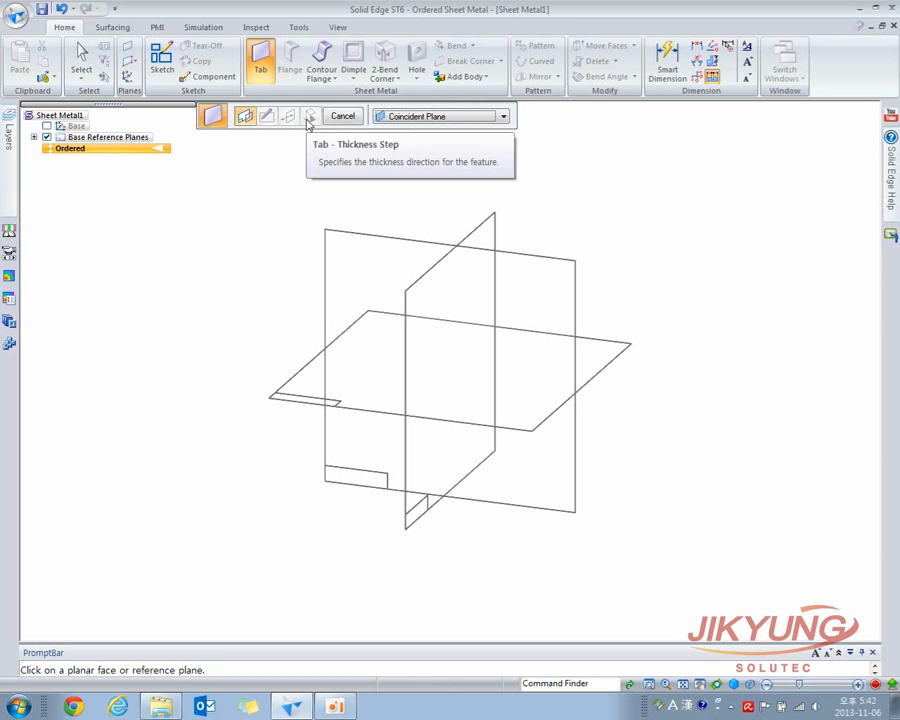
click(301, 374)
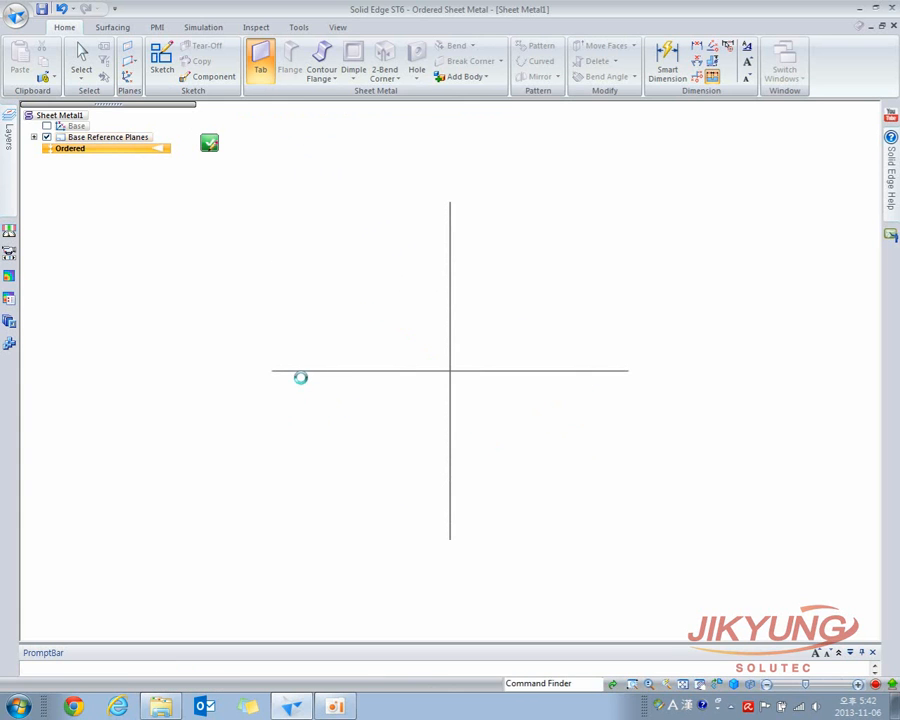
click(214, 245)
click(409, 245)
click(409, 331)
click(571, 331)
click(571, 192)
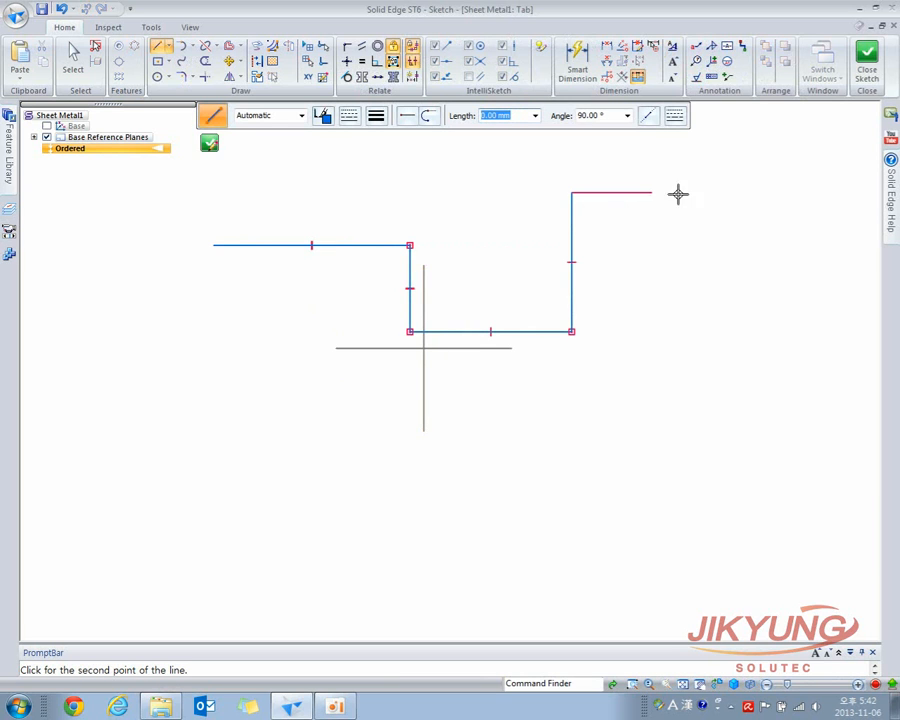
click(729, 192)
click(729, 487)
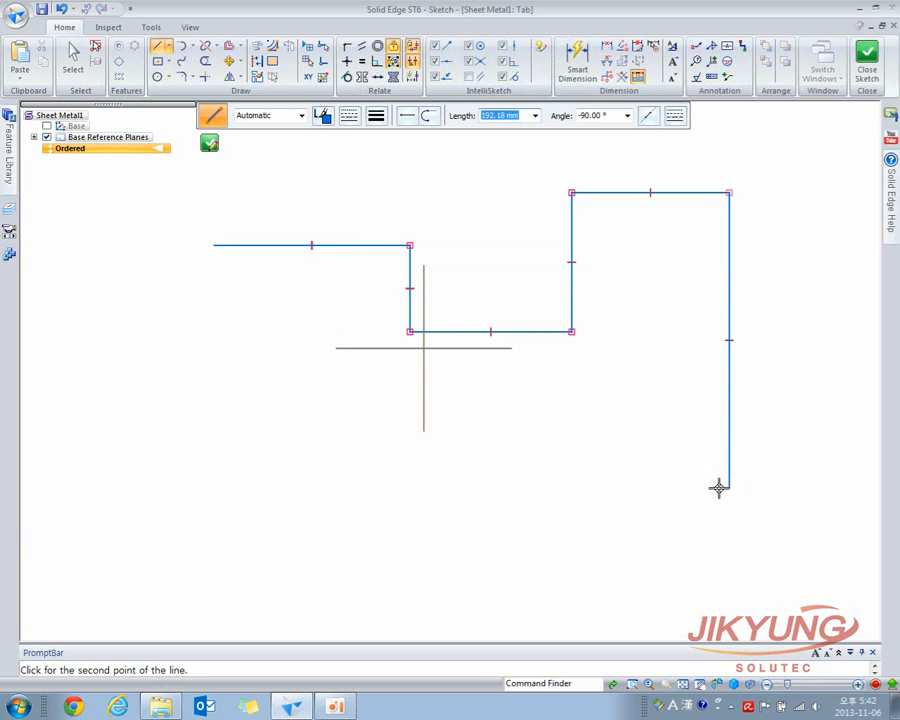
click(327, 487)
click(327, 373)
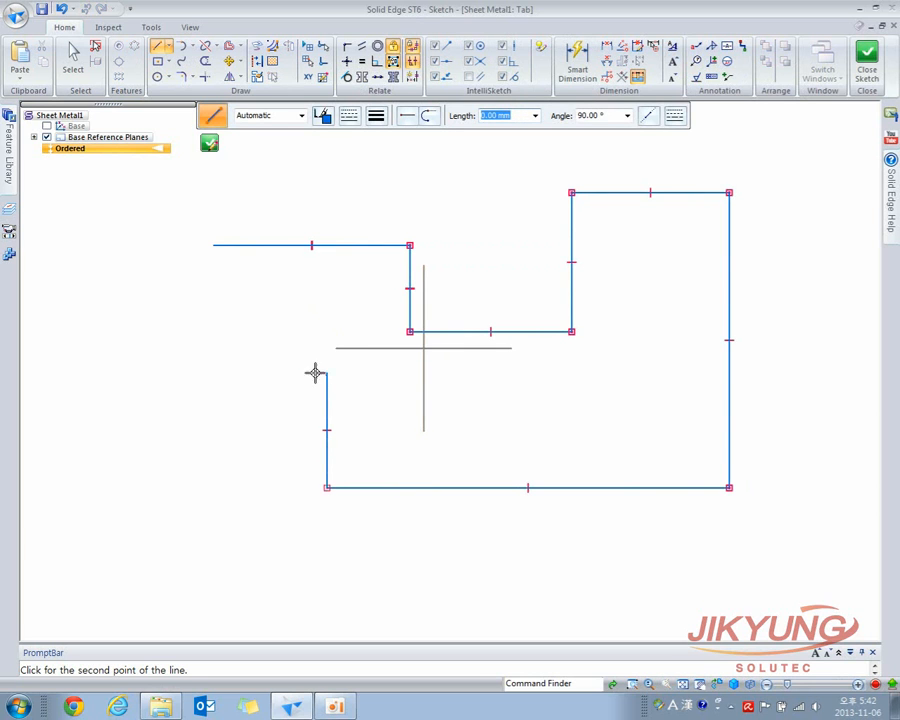
click(213, 373)
click(213, 245)
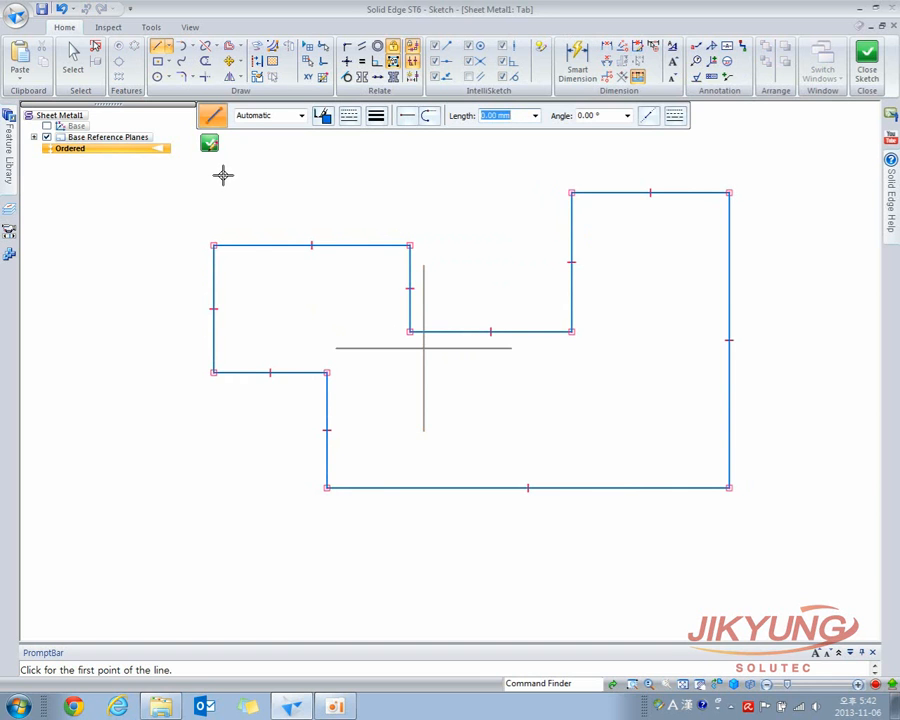
- Accept the profile and create the base tab 3 mm thick on the upper side of the plane
click(209, 143)
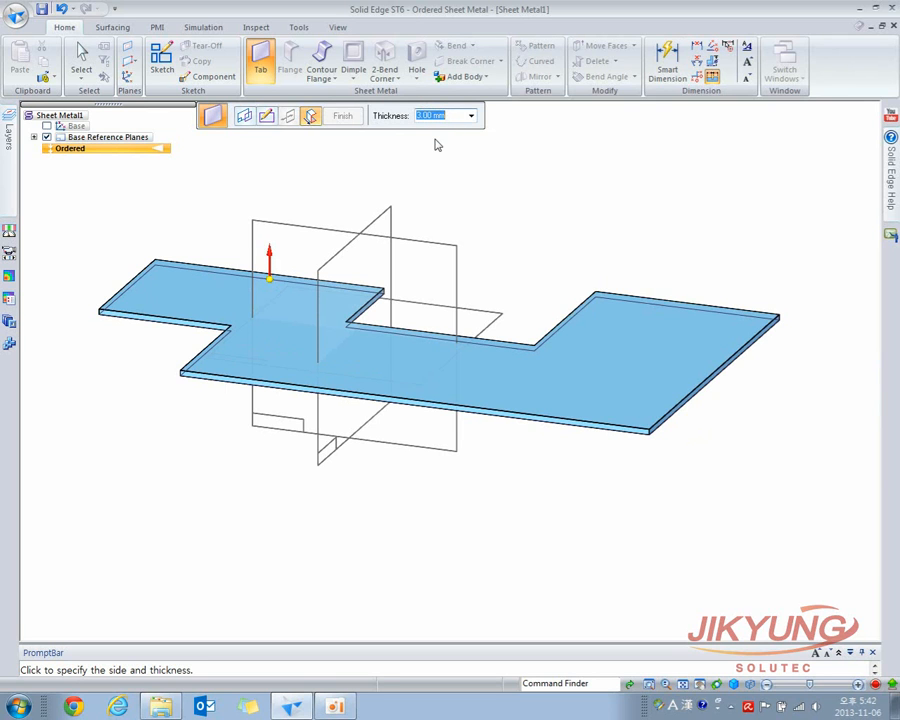
text(1)
key(Return)
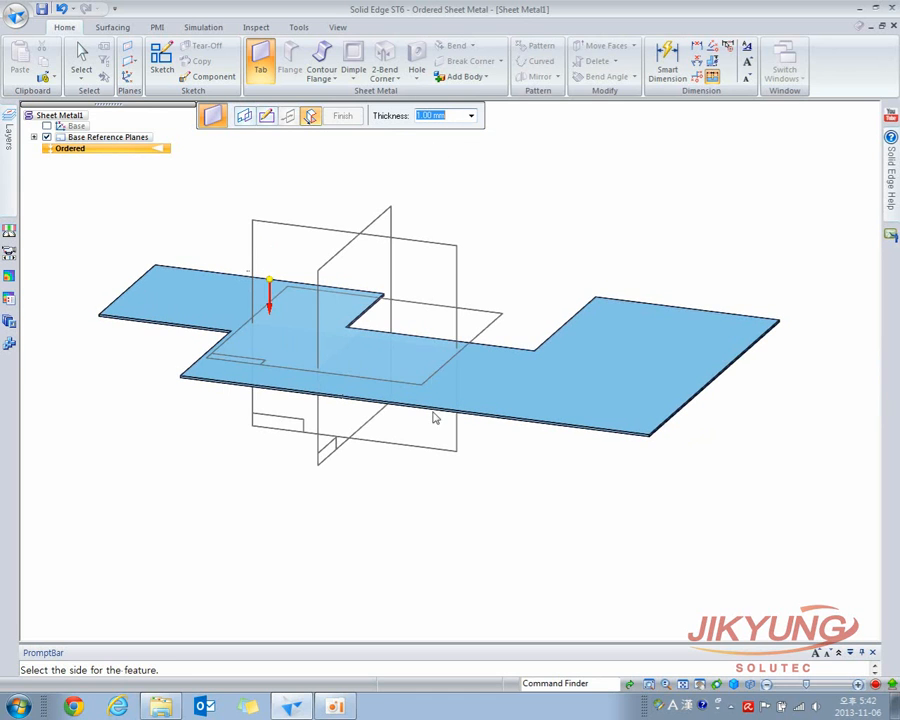
text(3)
key(Return)
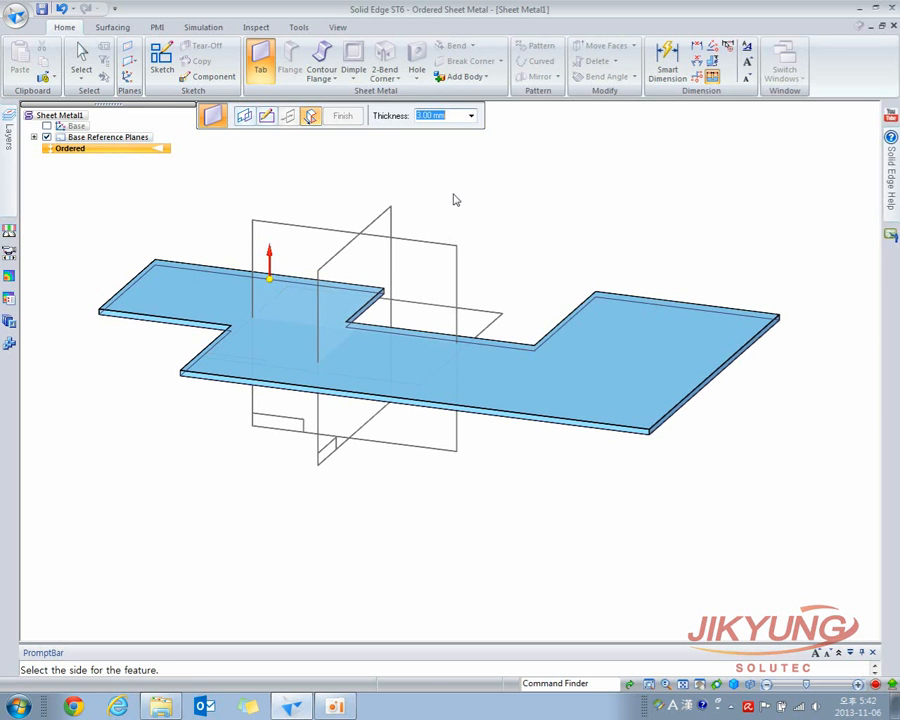
click(456, 198)
- Sketch an open round-ended tab profile of two parallel lines and a tangent arc on the top edge of the plate's taller section
middle_drag(283, 201, 316, 223)
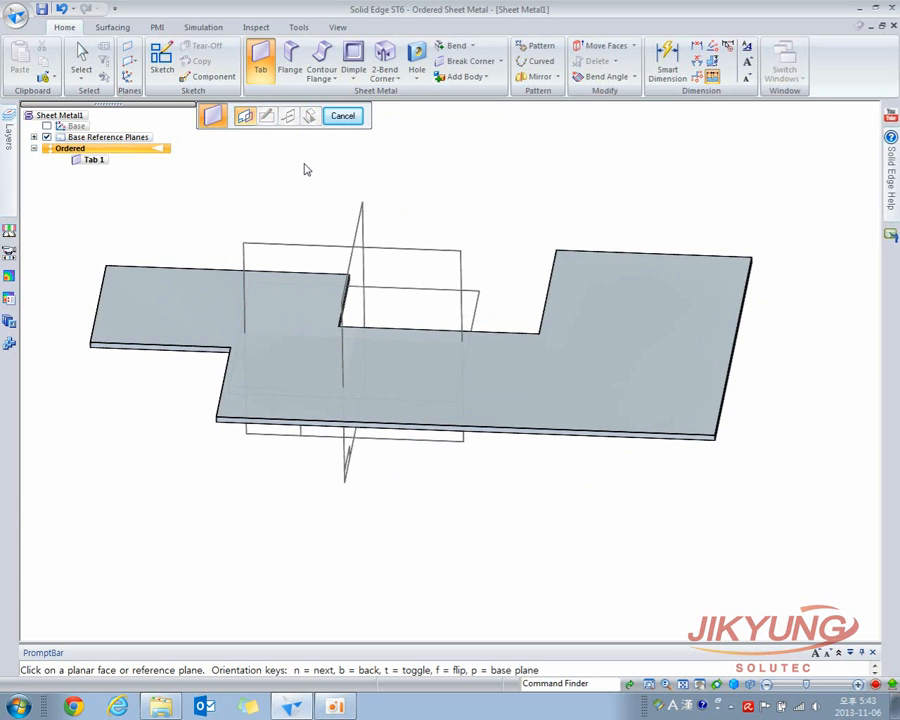
click(260, 73)
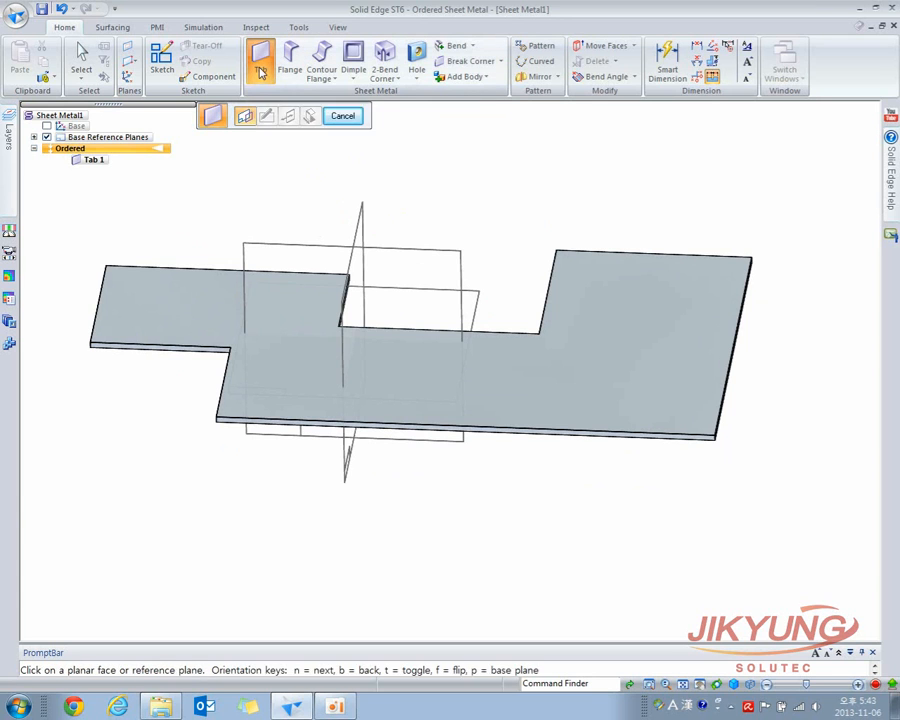
click(638, 290)
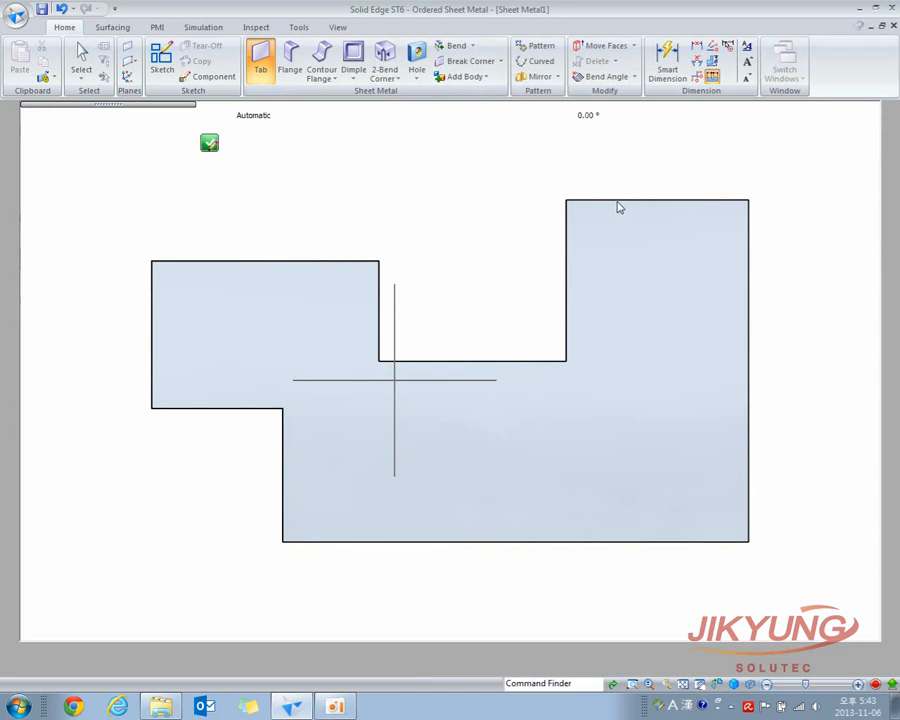
middle_drag(616, 202, 554, 282)
scroll(516, 354, up, 2)
click(496, 358)
click(499, 237)
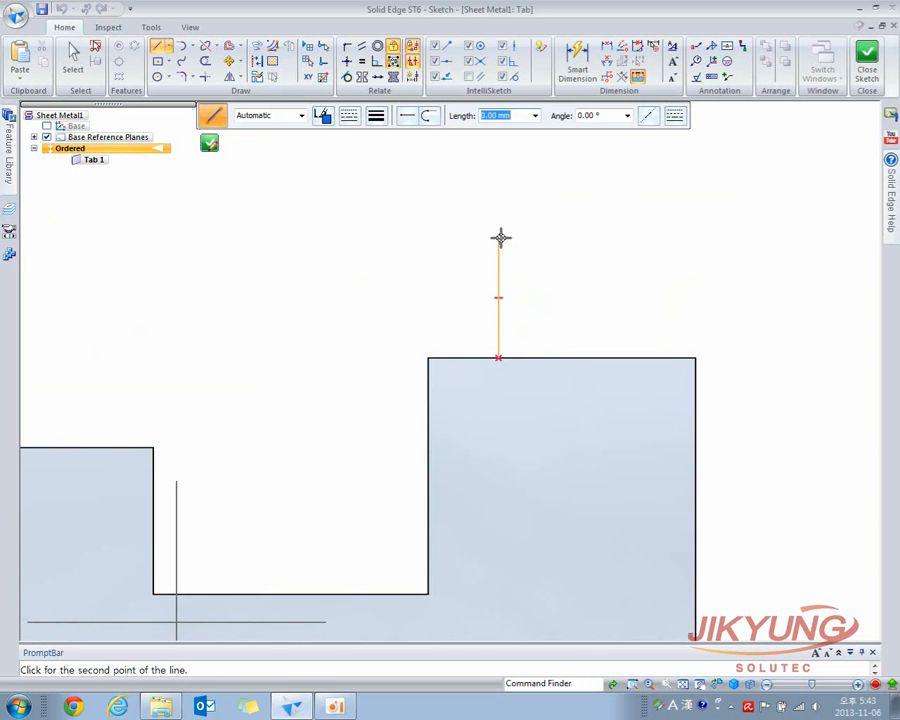
click(648, 237)
click(648, 357)
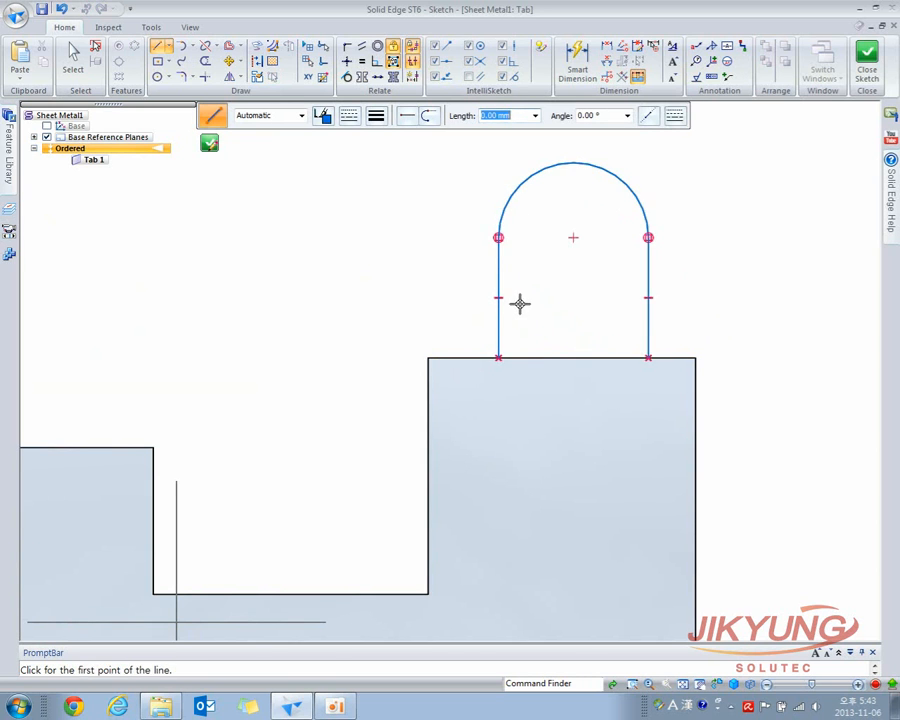
- Create the round-ended tab from the area enclosed by the open profile and finish the Tab command
click(210, 143)
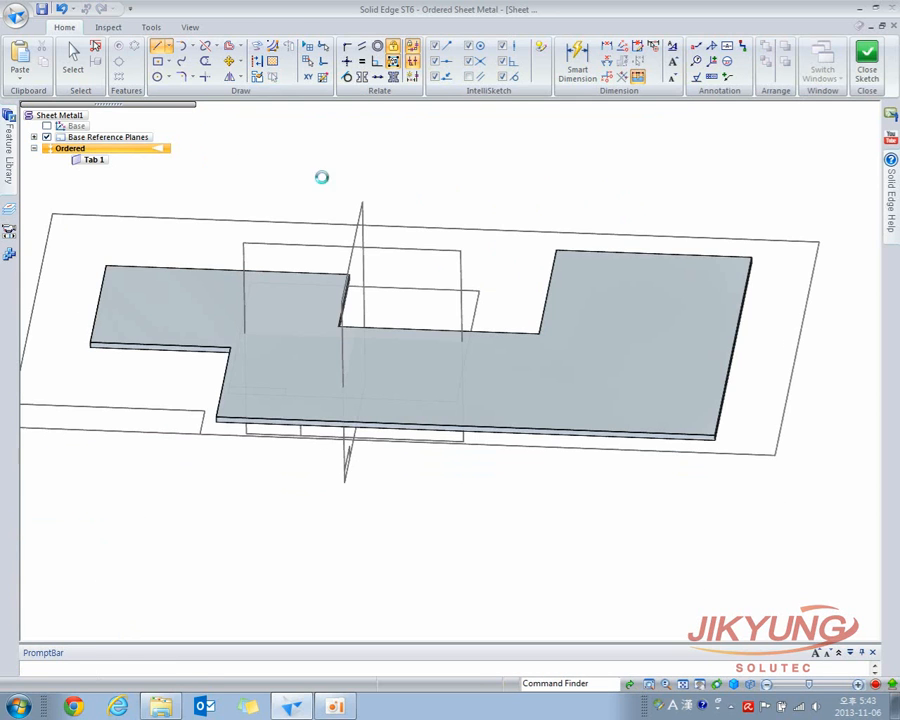
scroll(458, 261, up, 4)
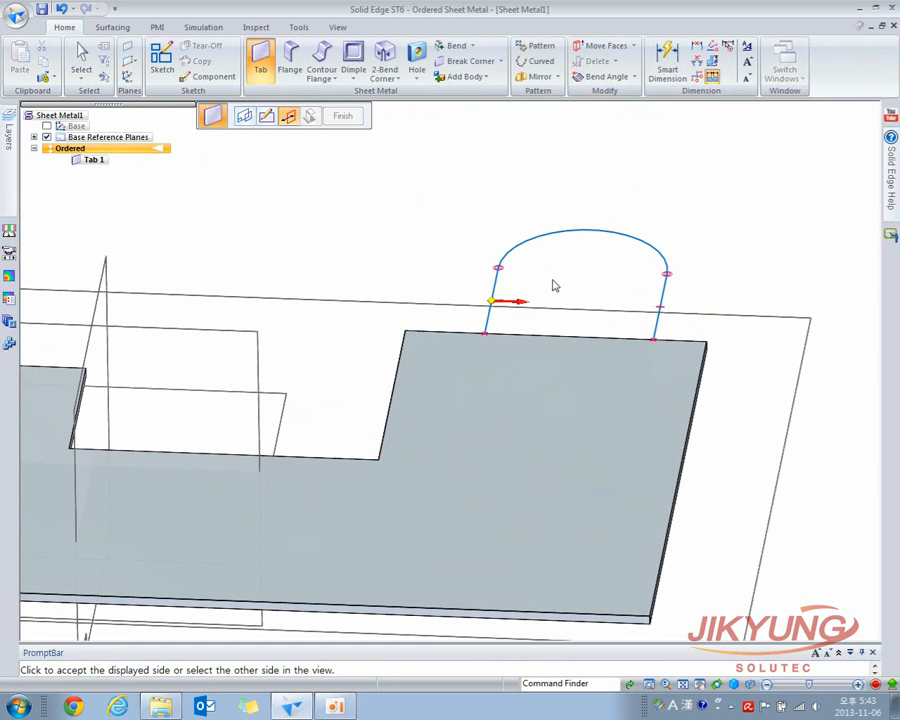
click(551, 285)
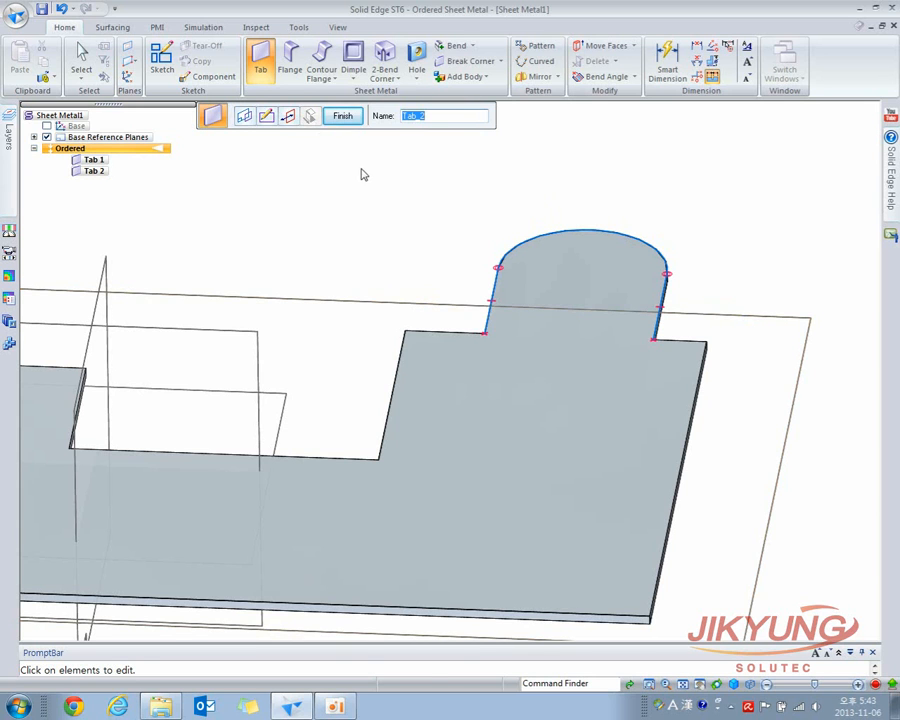
click(342, 116)
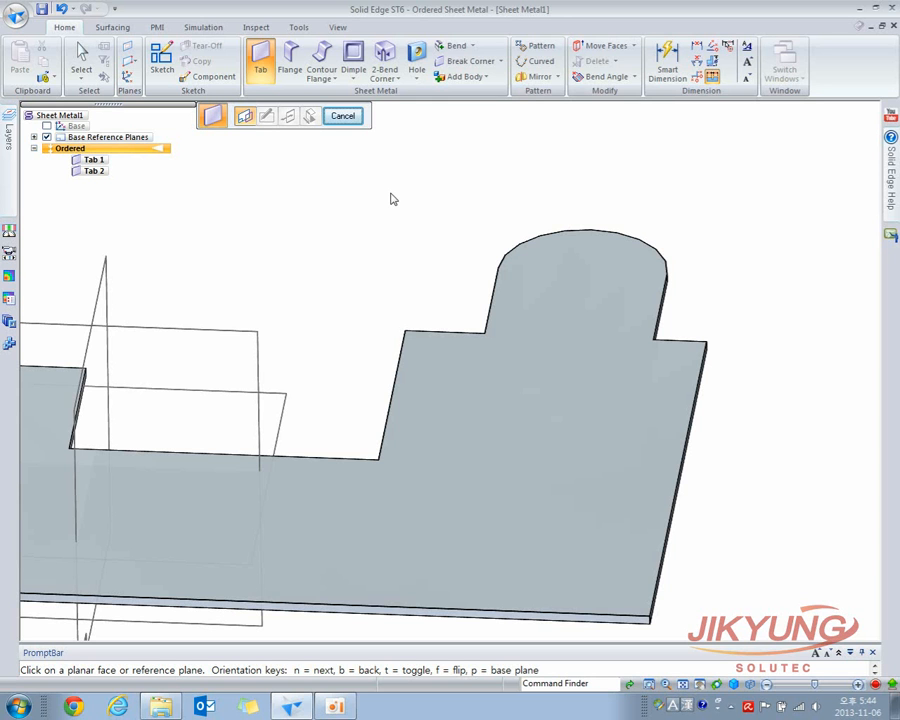
shift+middle_drag(390, 236, 416, 165)
key(Escape)
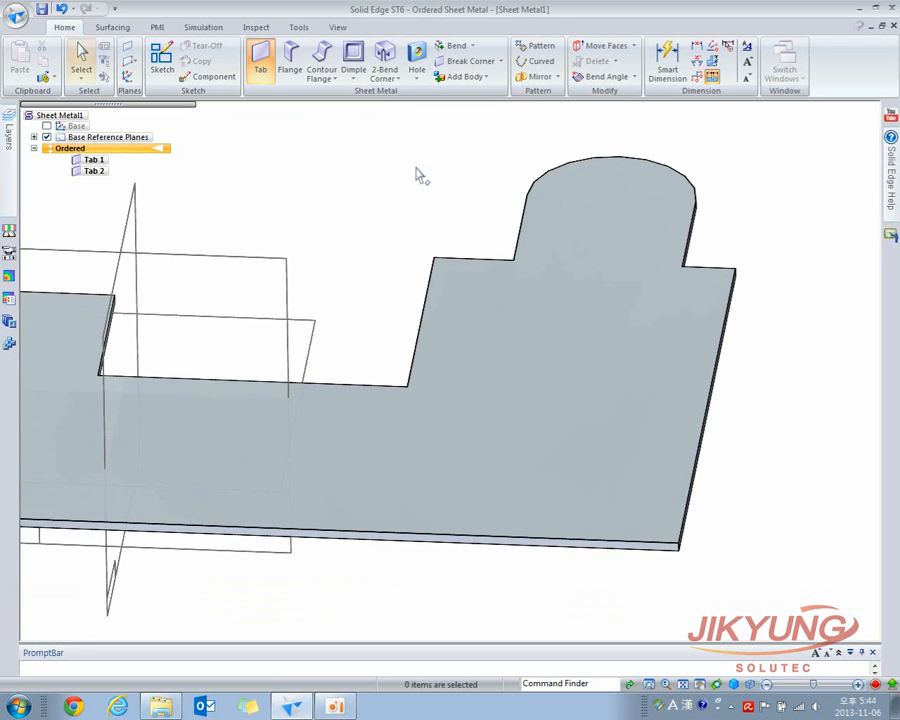
- Start a flange and accept the flange options with the default bend radius kept
scroll(408, 201, down, 1)
scroll(400, 190, down, 1)
middle_drag(374, 201, 340, 174)
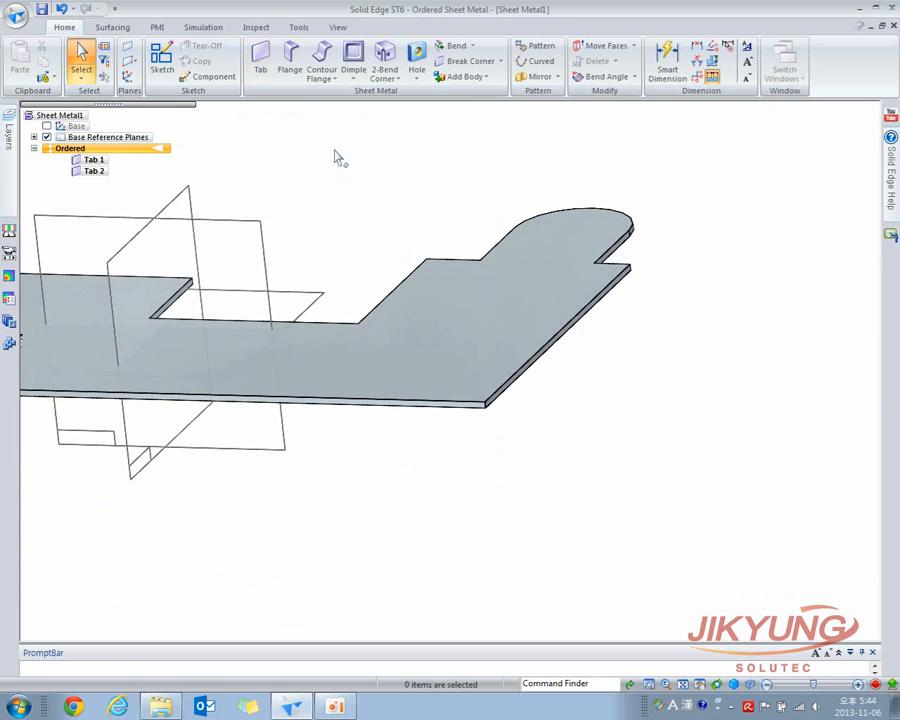
click(292, 60)
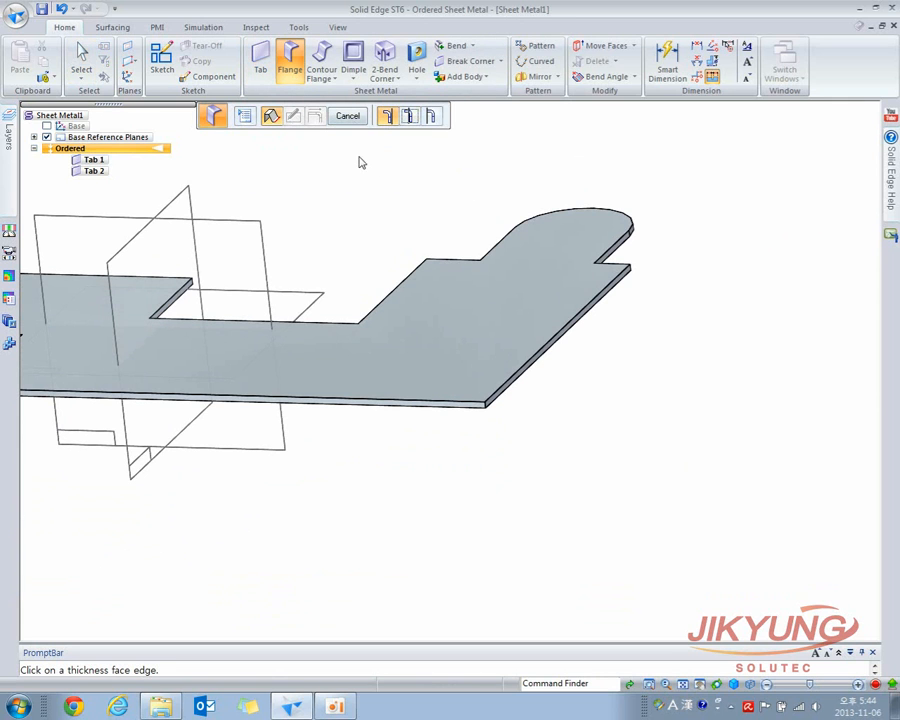
click(245, 117)
drag(374, 237, 626, 133)
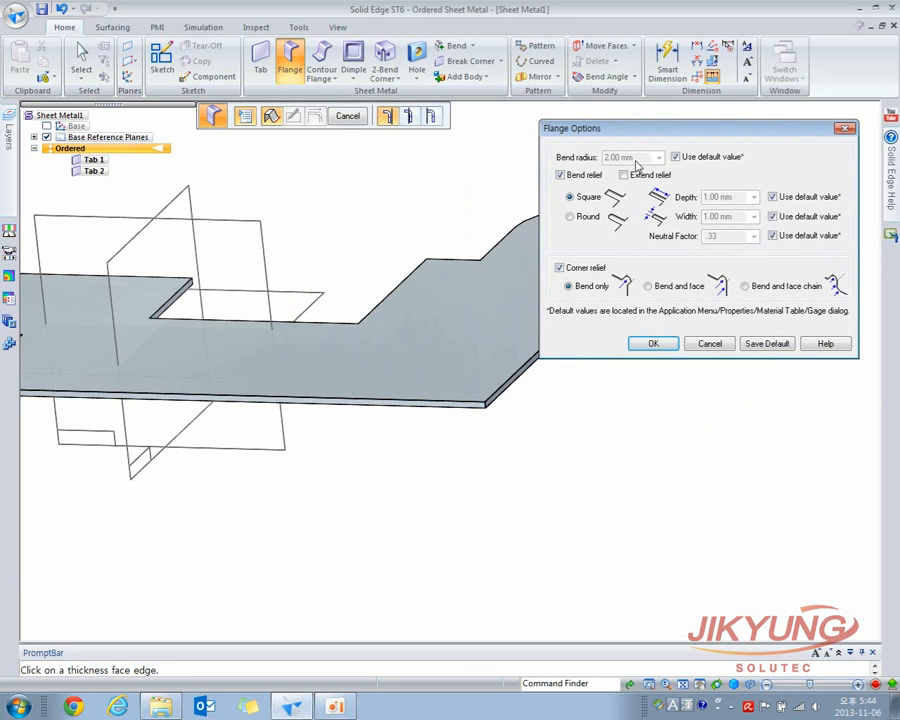
click(675, 157)
click(677, 158)
click(653, 344)
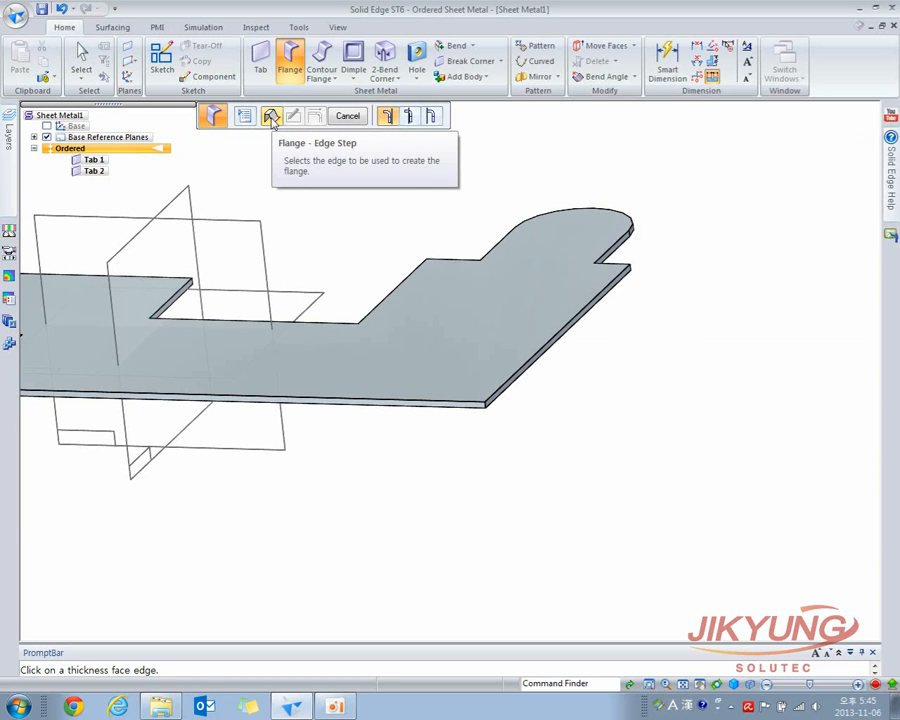
- Create a full-width upward flange about 47 mm high along the straight end edge beside the round-ended tab
click(545, 358)
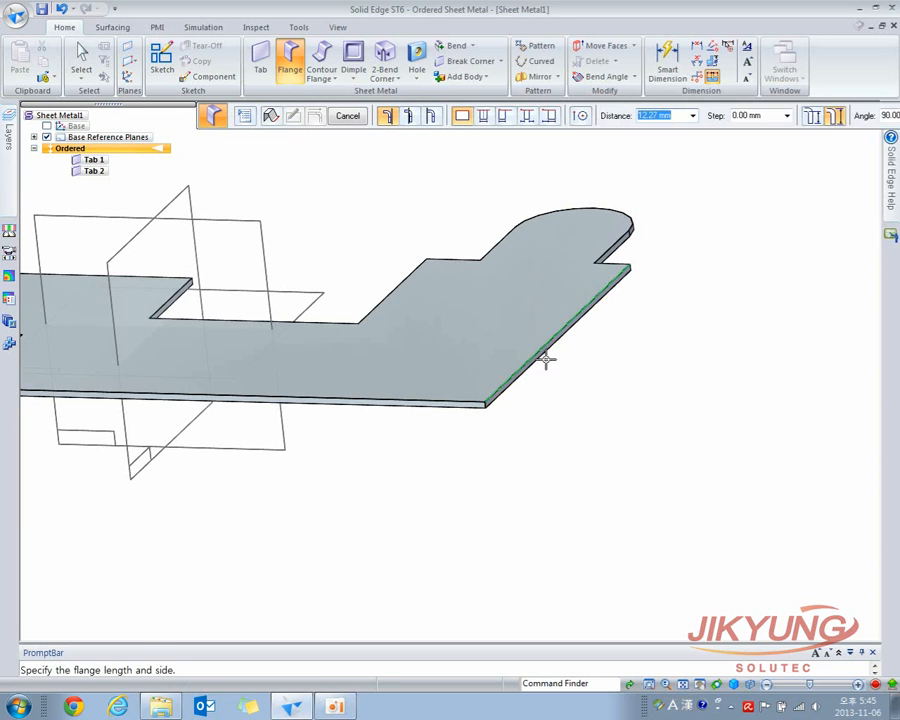
click(272, 117)
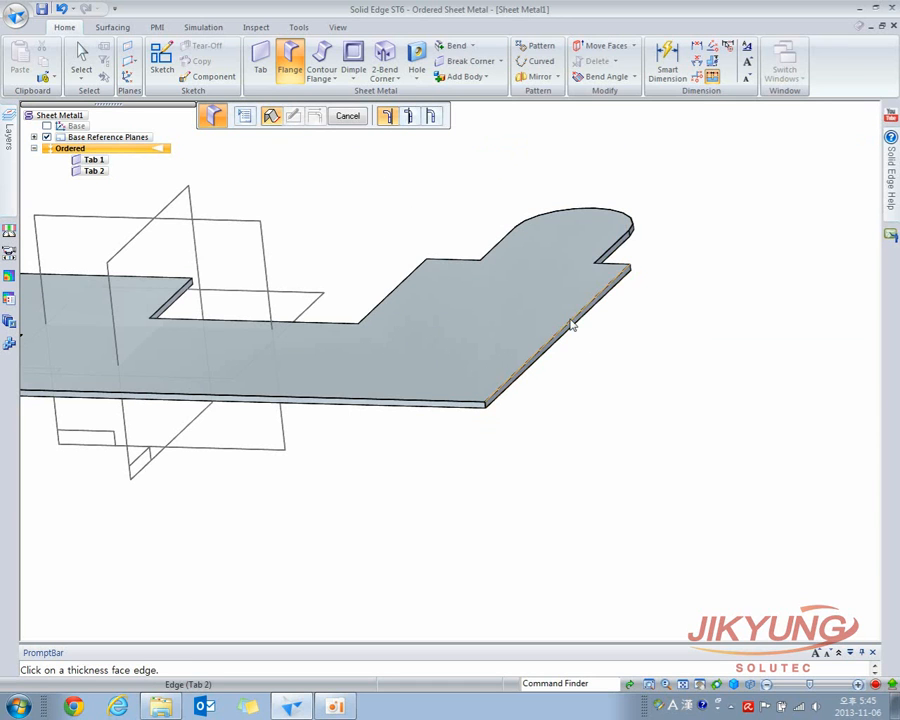
click(572, 338)
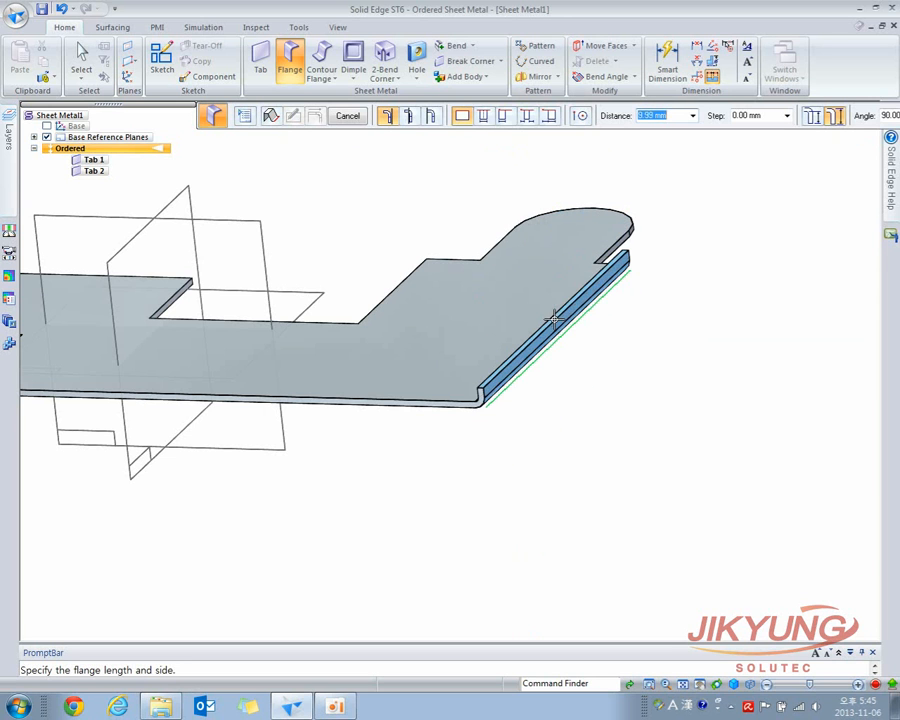
scroll(552, 325, up, 3)
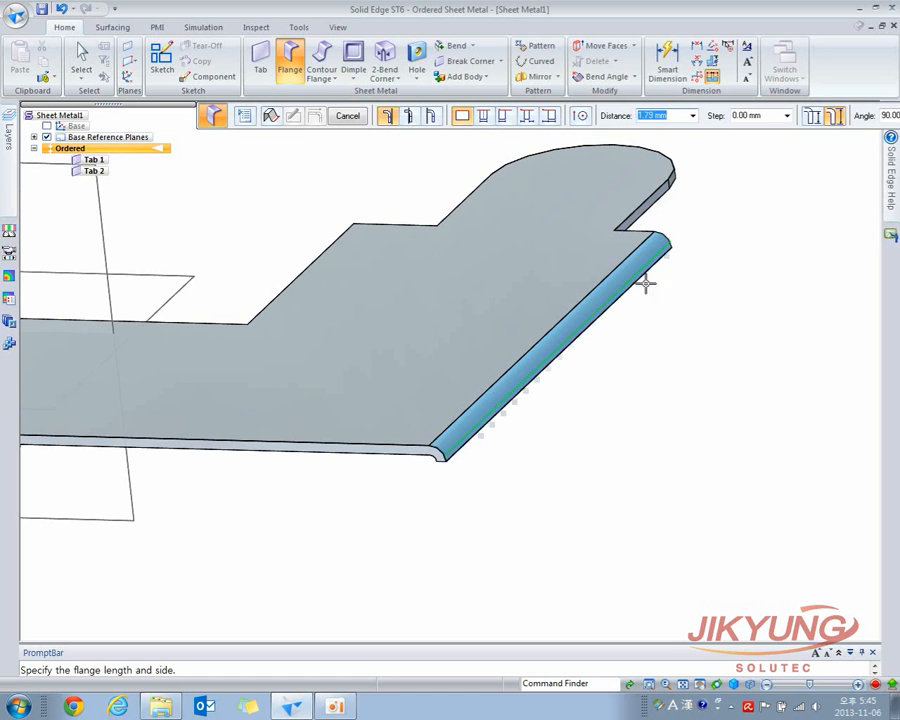
click(661, 127)
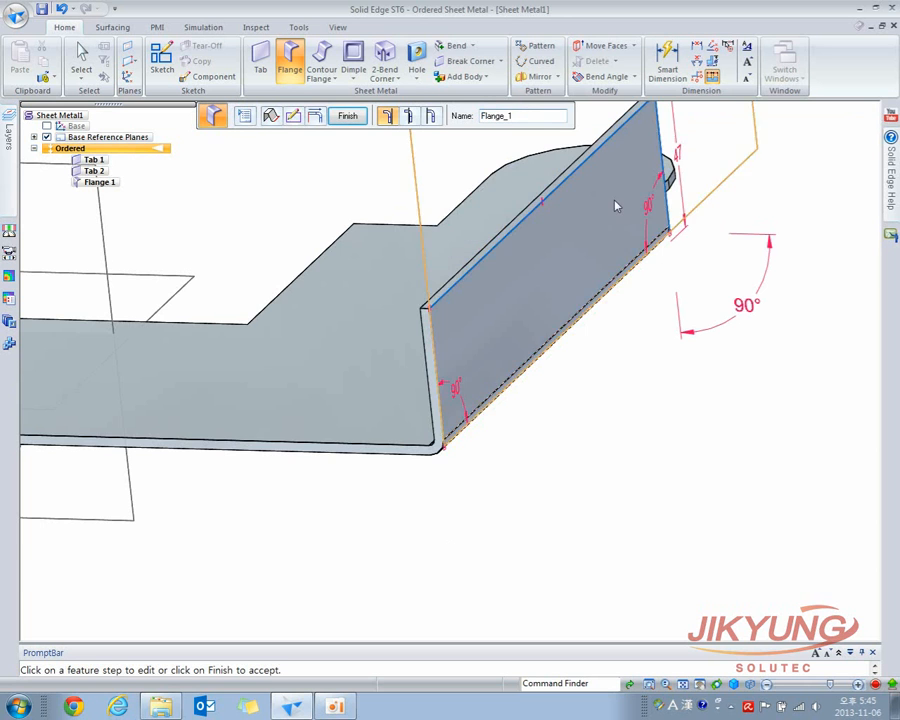
middle_drag(617, 213, 578, 326)
mouse_move(535, 381)
middle_down()
mouse_move(526, 364)
mouse_move(538, 364)
mouse_move(524, 370)
middle_up()
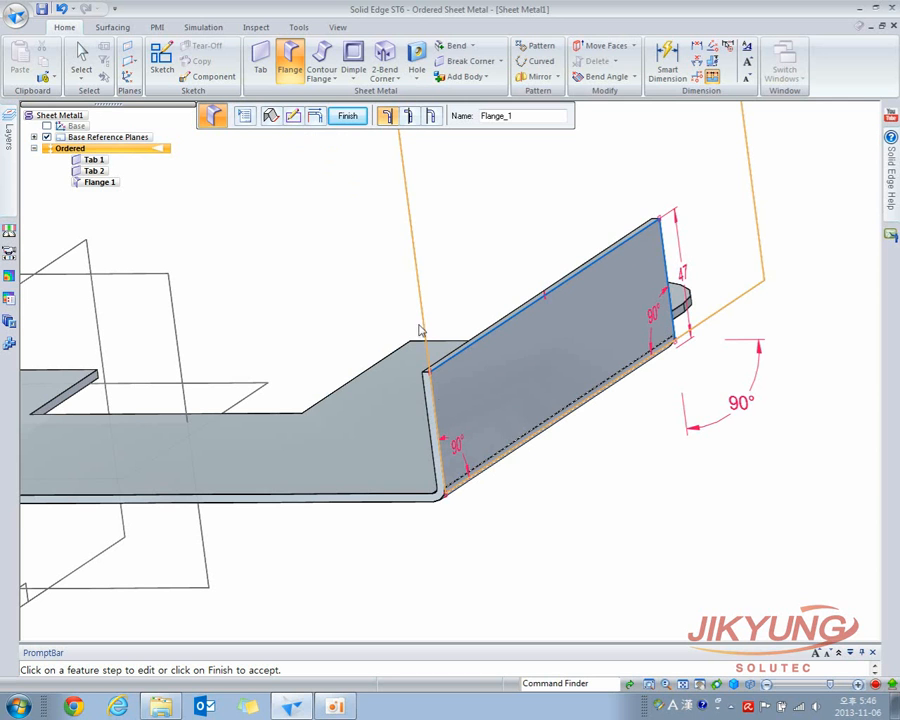
- Edit the flange profile, setting the side angle nearest the round-ended tab to 67.5° and the height to 63.45 mm
click(293, 118)
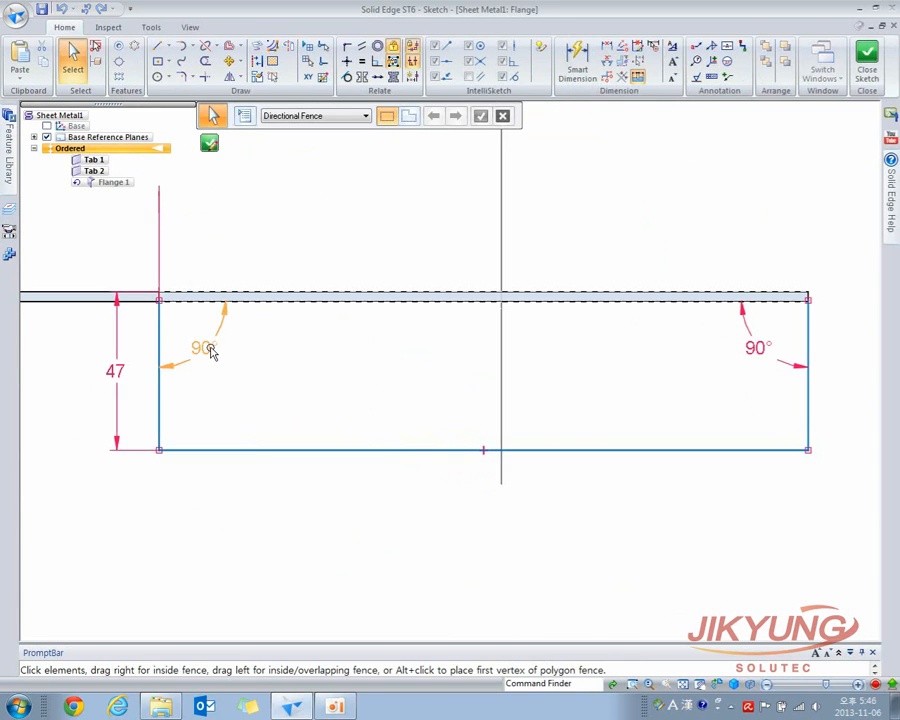
click(210, 352)
text(67.5)
key(Return)
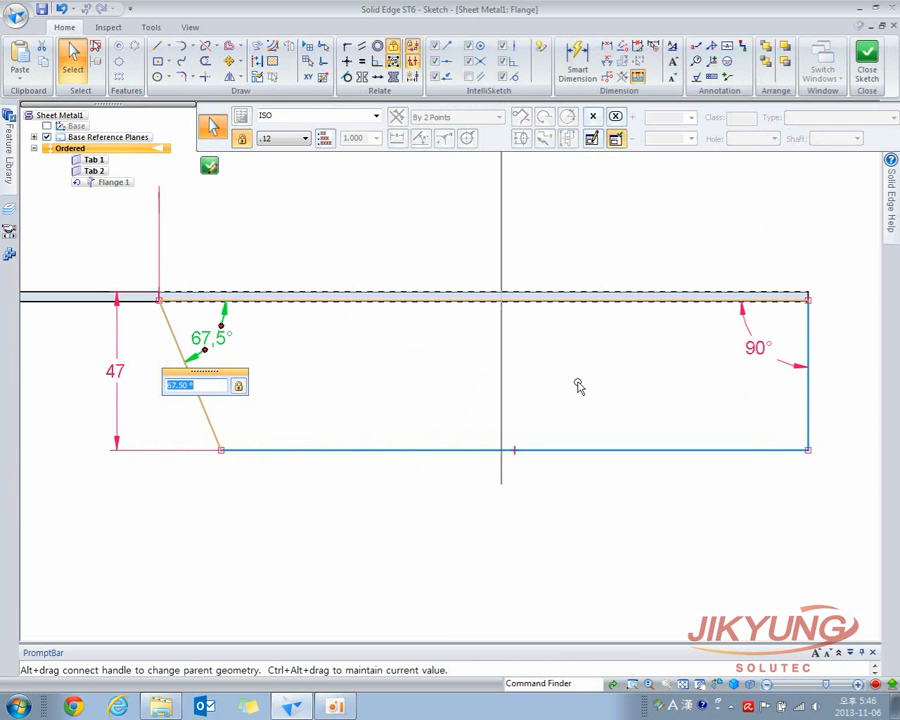
click(116, 371)
text(51.7)
key(Return)
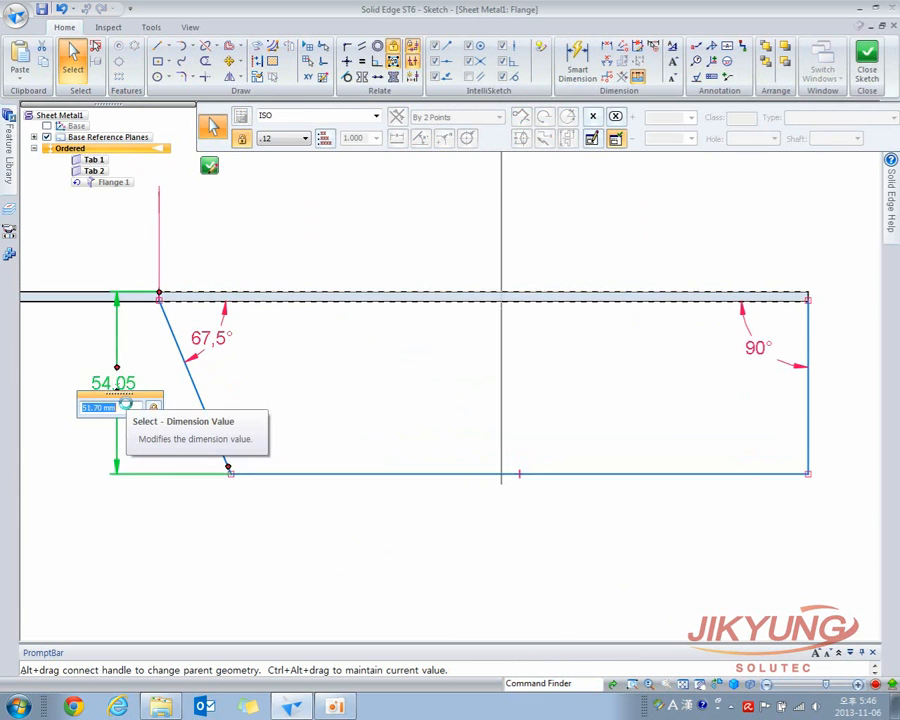
scroll(127, 404, up, 5)
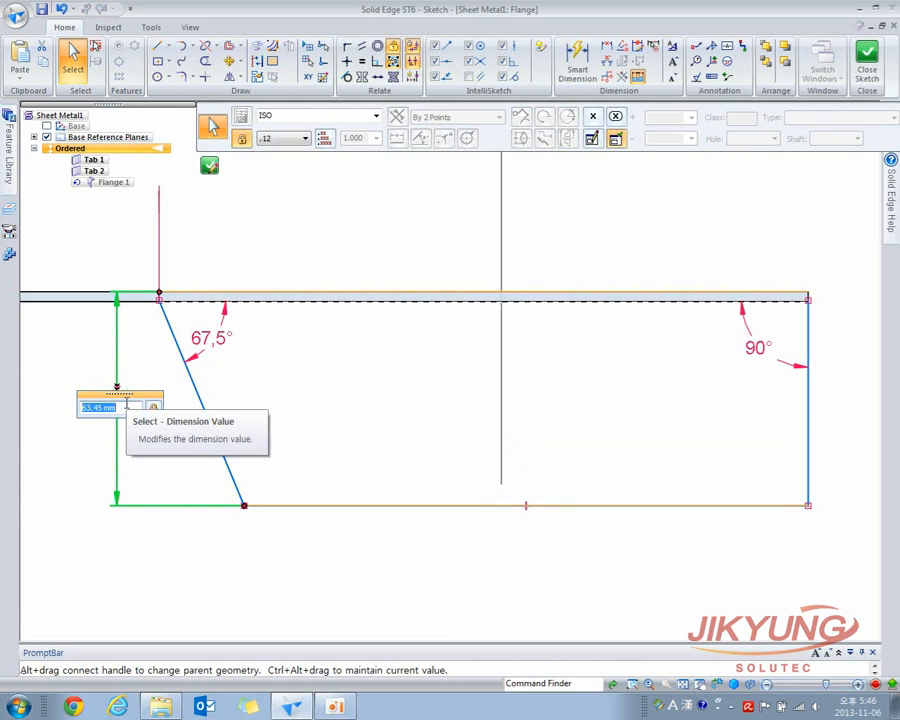
- Draw a circle centred on the midpoint of the flange profile's outer edge, trim it into a semicircular notch, and accept the profile
click(157, 76)
click(525, 506)
click(468, 579)
click(205, 63)
drag(490, 476, 436, 580)
click(209, 145)
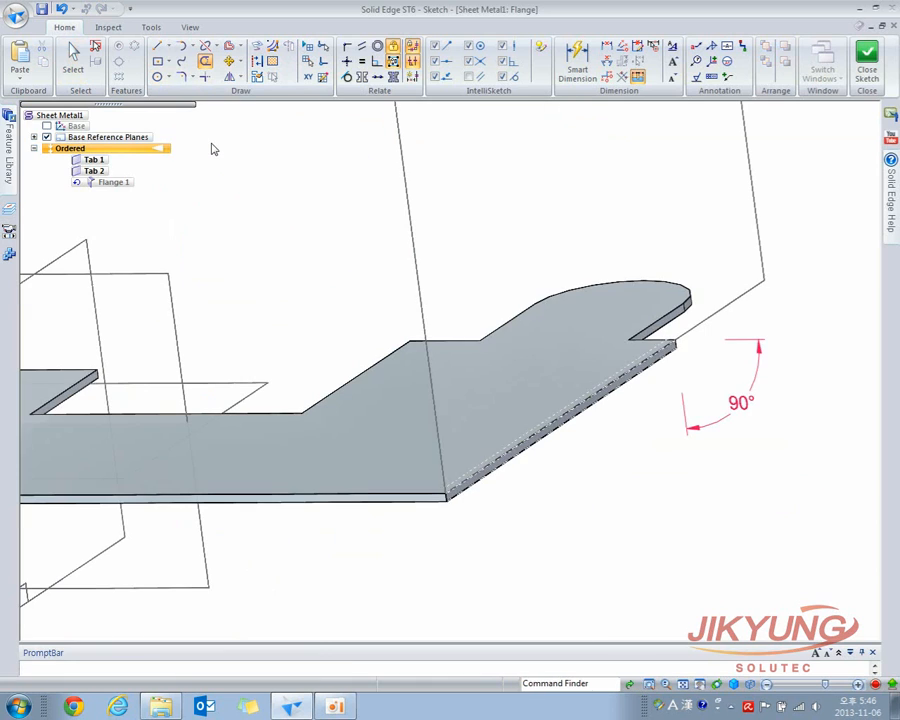
middle_drag(485, 360, 370, 352)
scroll(452, 364, down, 1)
scroll(452, 364, down, 2)
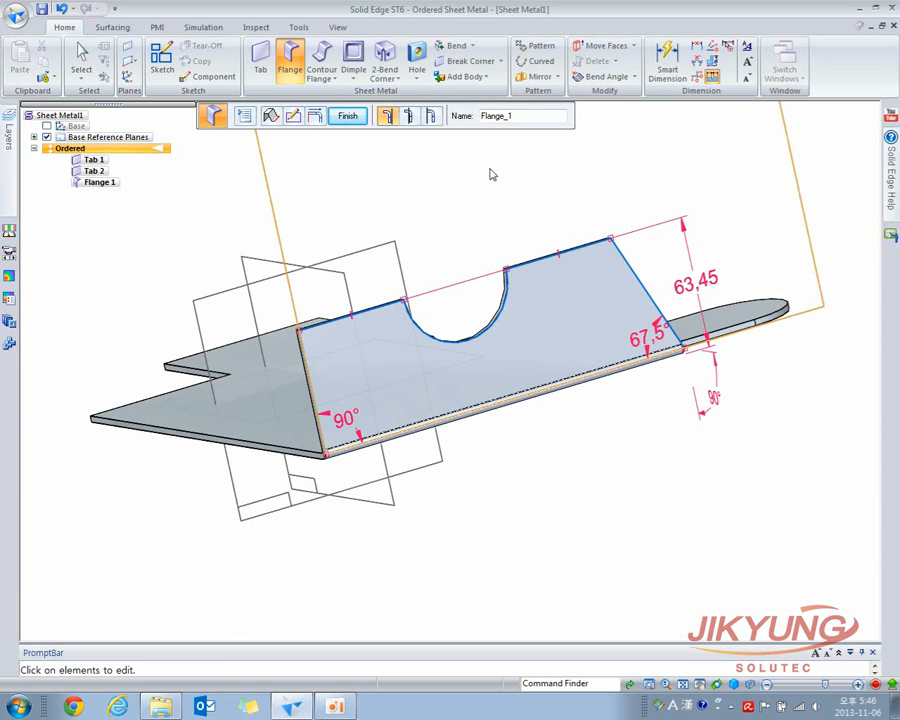
middle_drag(467, 232, 357, 200)
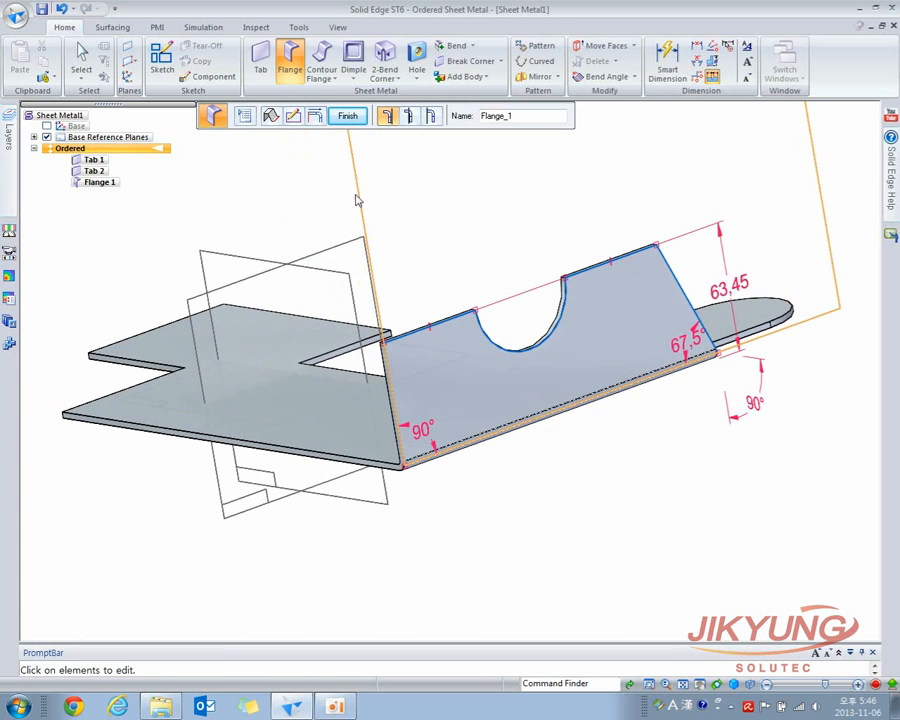
- Override the flange's default bend radius with 5 mm and finish the flange
click(244, 116)
drag(392, 208, 216, 127)
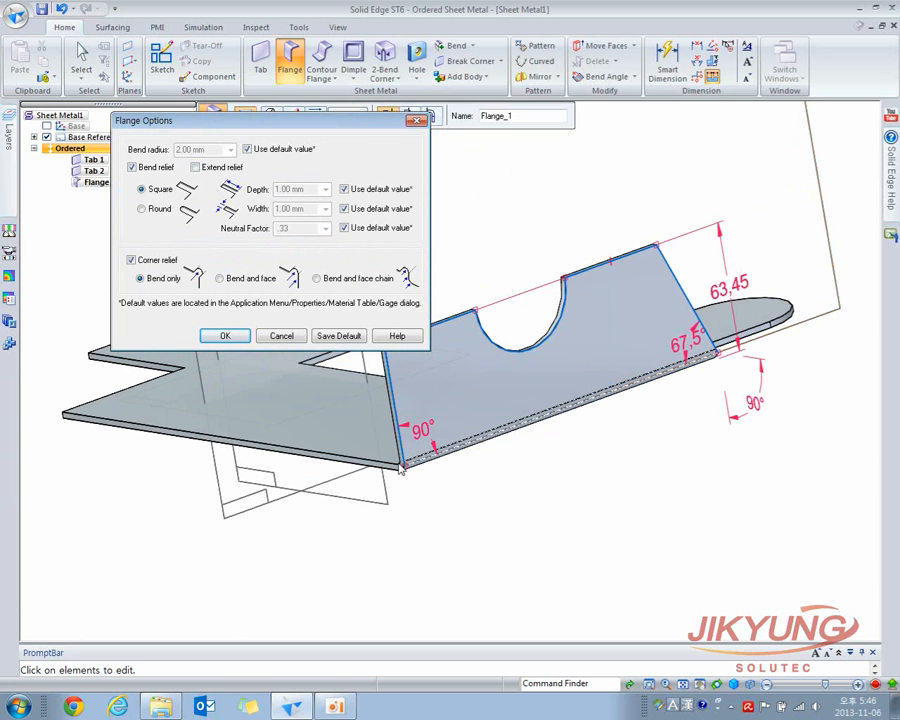
click(247, 148)
double_click(224, 149)
text(5)
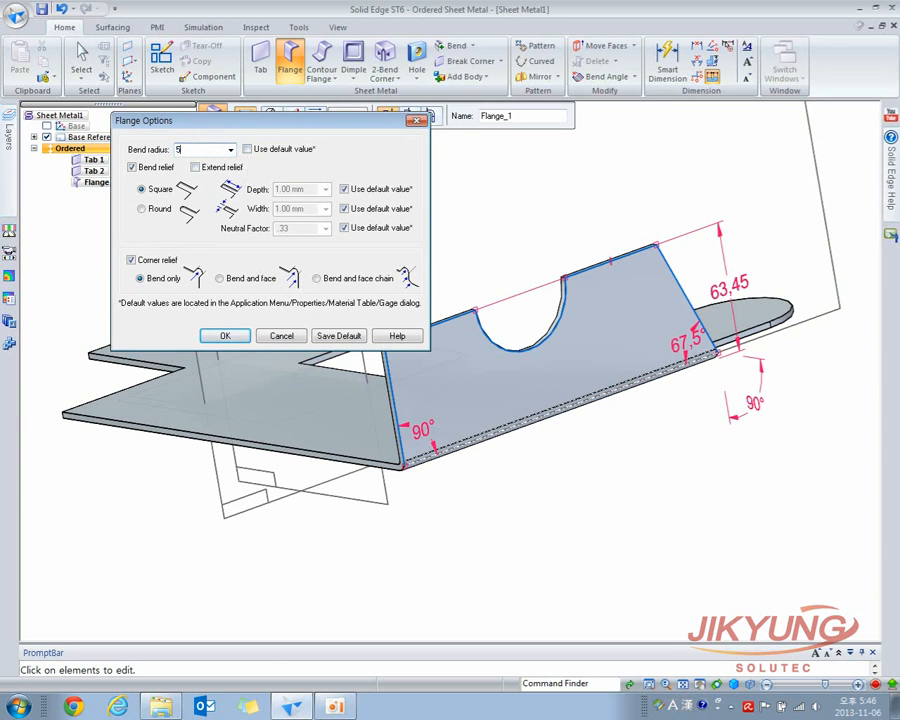
key(Return)
middle_drag(413, 422, 548, 430)
scroll(412, 442, up, 3)
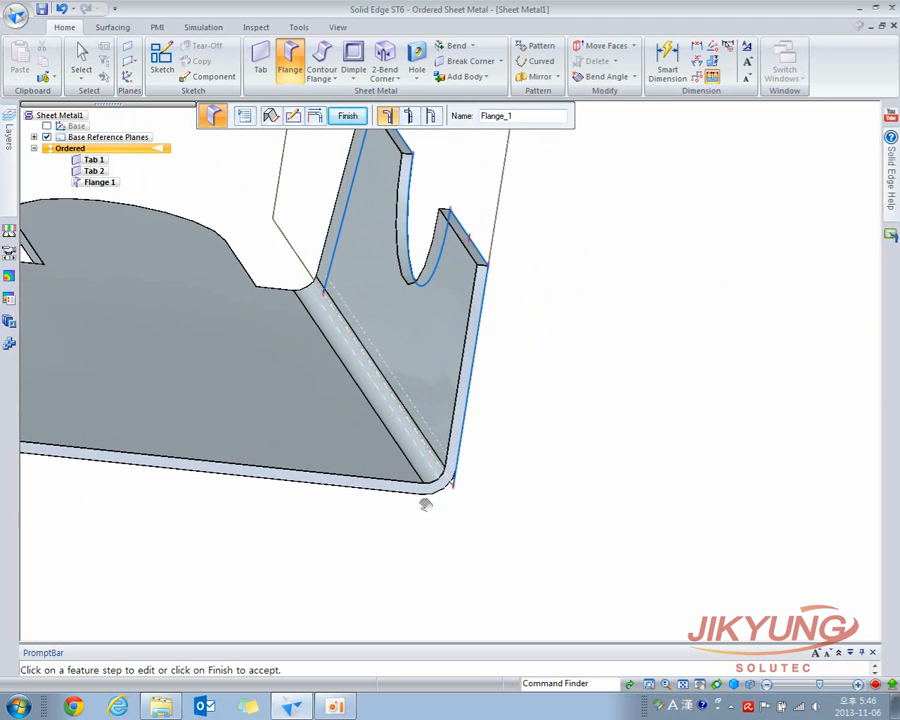
shift+middle_drag(410, 496, 494, 510)
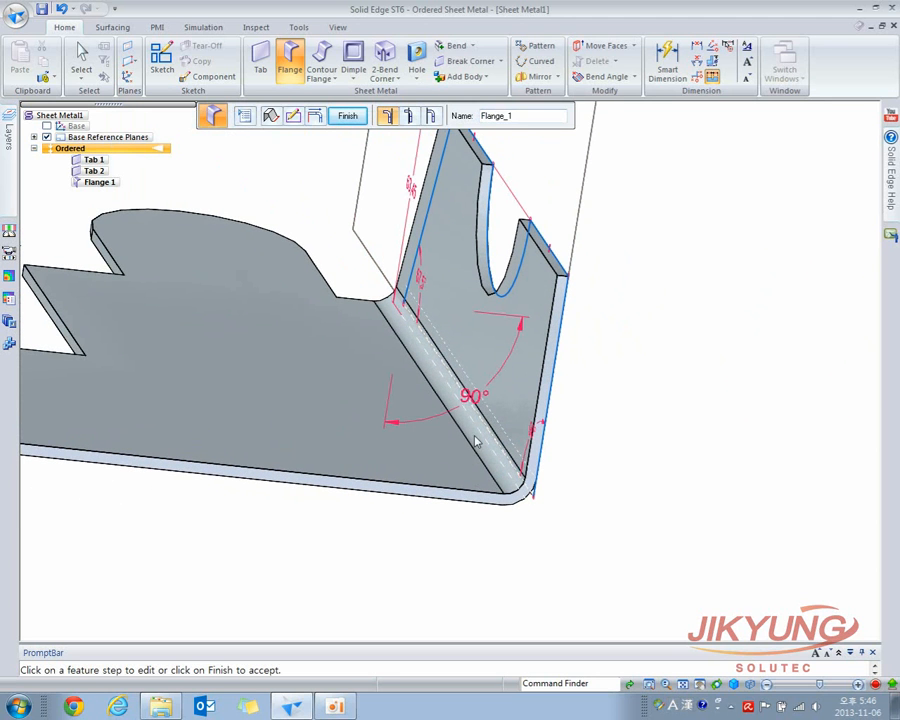
middle_drag(475, 441, 403, 427)
scroll(403, 427, down, 4)
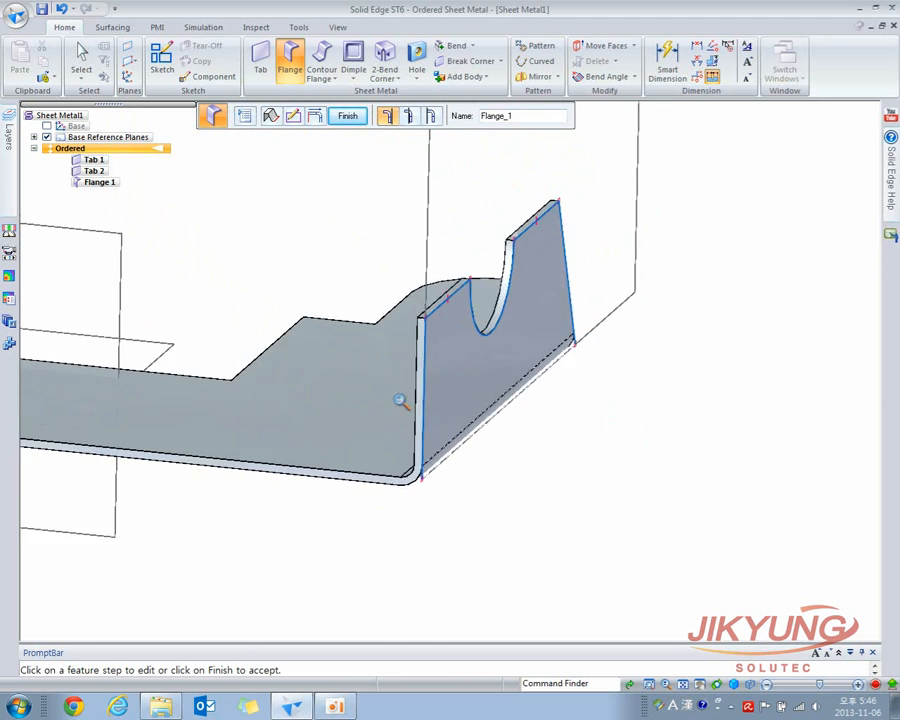
scroll(294, 261, down, 3)
shift+middle_drag(294, 259, 592, 292)
key(Escape)
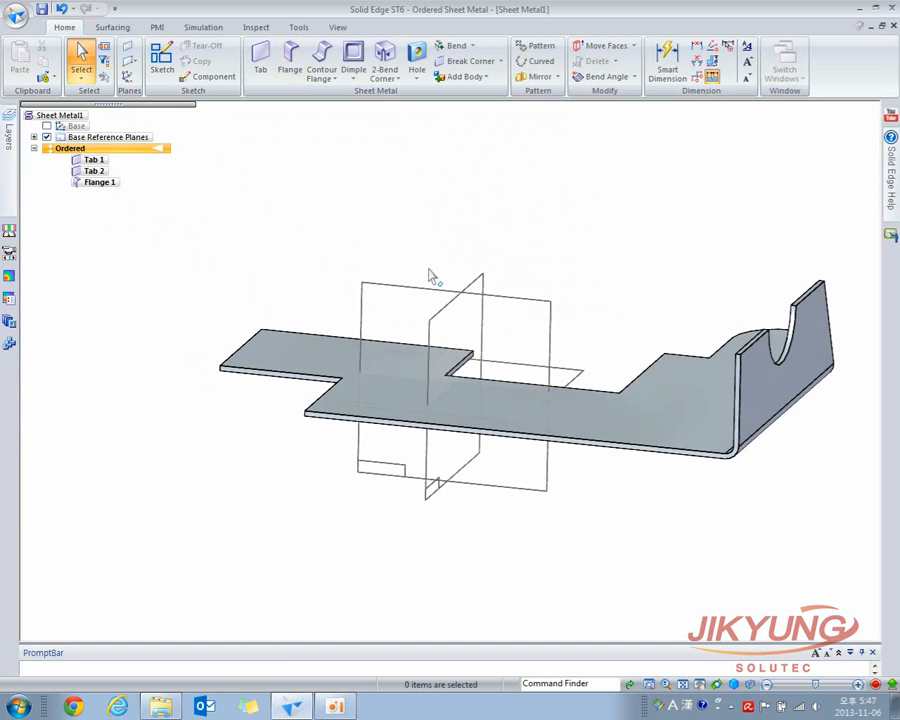
- Create a centred downward flange about 28.5 mm long on the front edge of the plate's opposite end section
scroll(239, 346, up, 3)
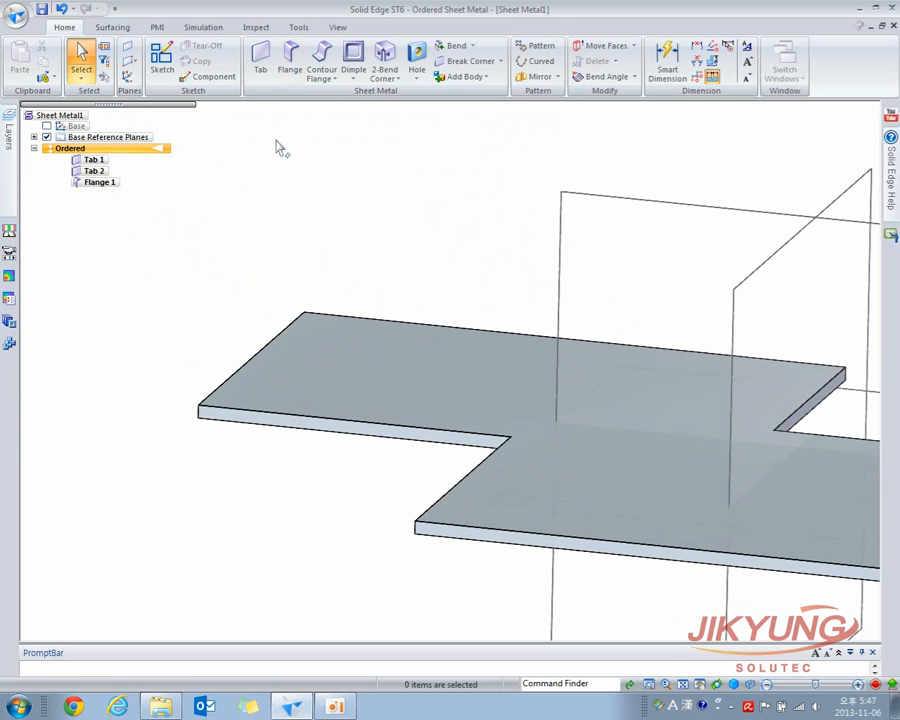
click(289, 65)
click(299, 417)
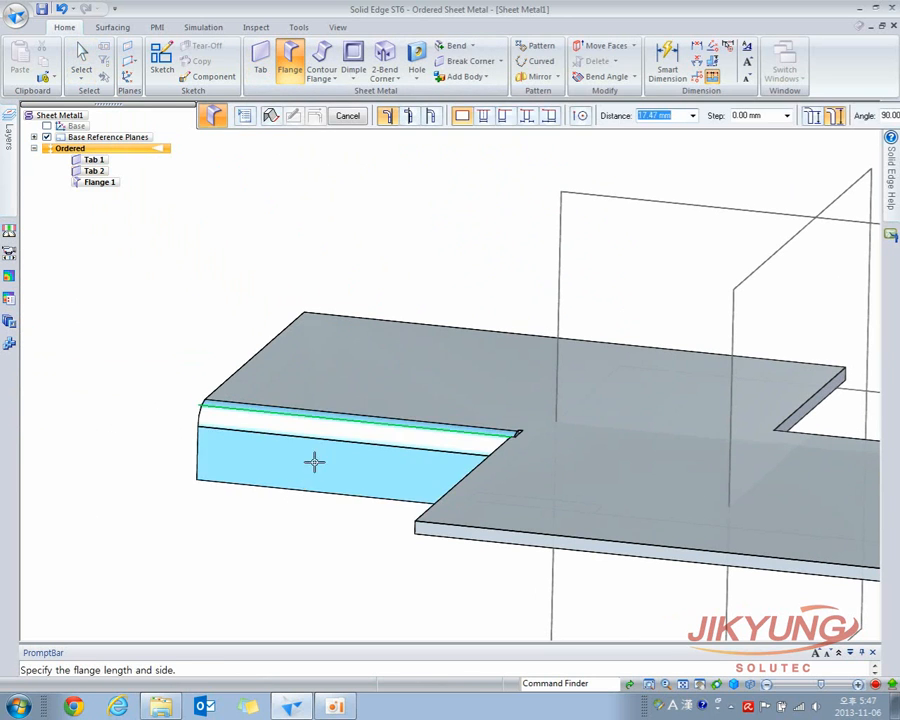
click(483, 115)
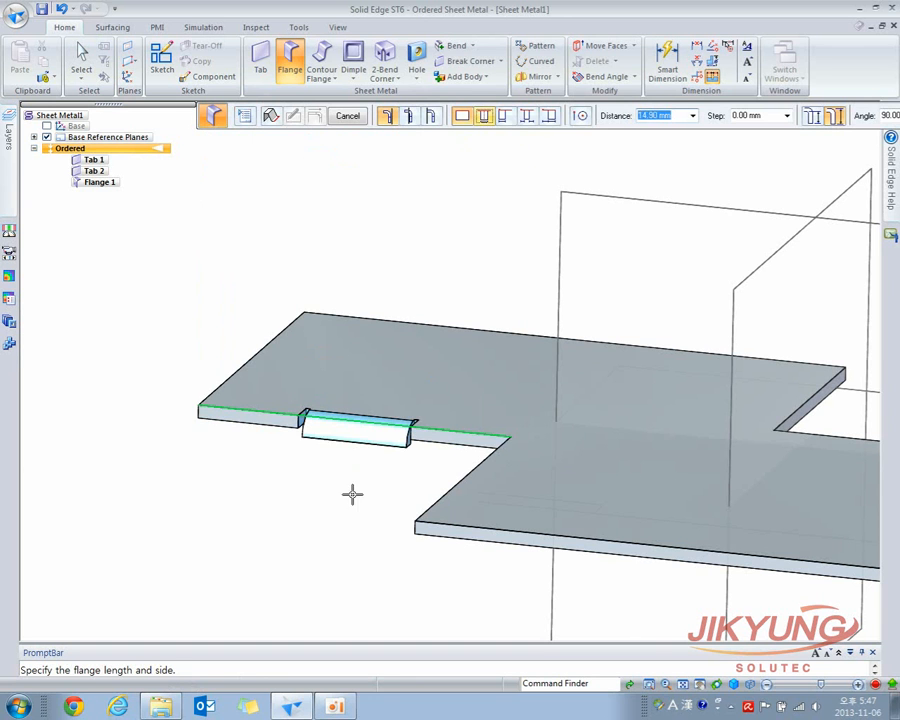
click(331, 553)
- Examine the bend relief cuts at both ends of the centred flange's bend
middle_drag(269, 432, 311, 496)
scroll(311, 496, up, 1)
scroll(311, 496, up, 5)
shift+middle_drag(305, 591, 364, 488)
scroll(364, 488, up, 2)
middle_drag(310, 369, 288, 373)
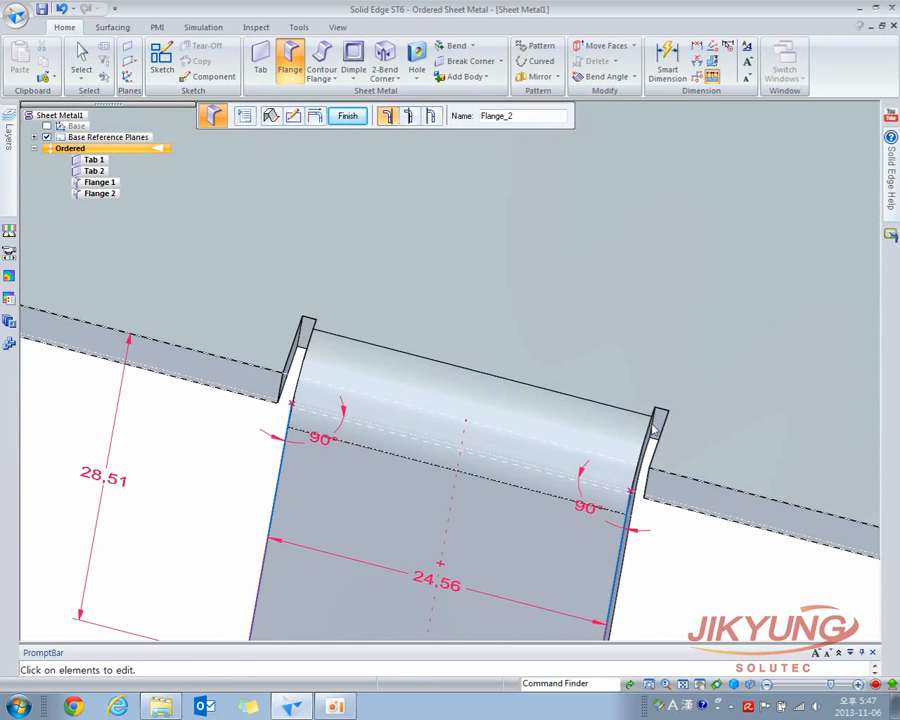
middle_drag(446, 423, 440, 426)
shift+middle_drag(389, 377, 555, 335)
- Turn off bend relief in the centred flange's options and apply the change
click(244, 116)
drag(342, 235, 116, 187)
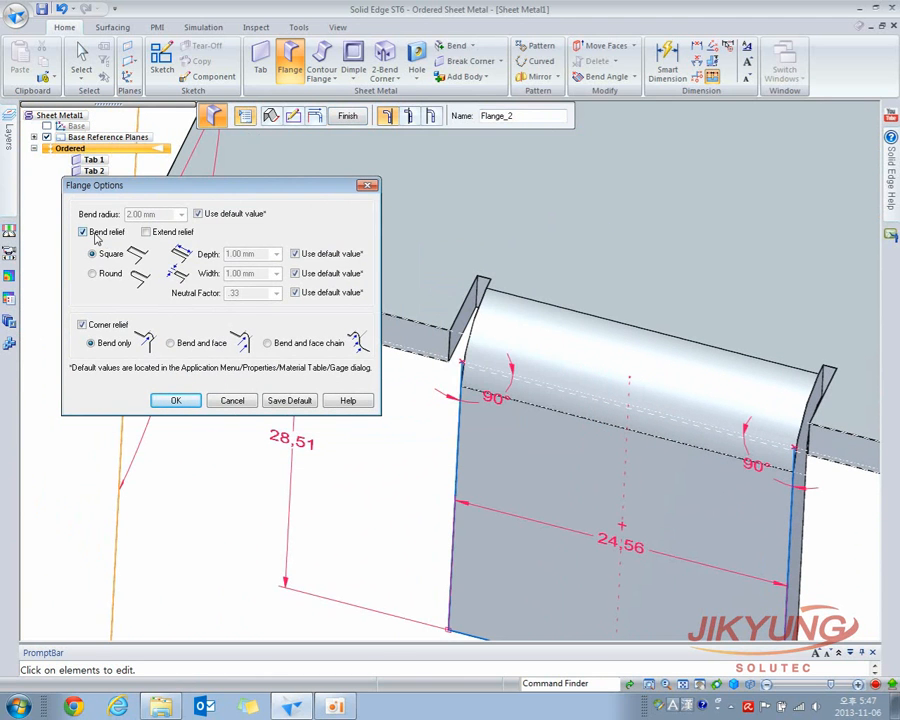
click(90, 233)
click(176, 398)
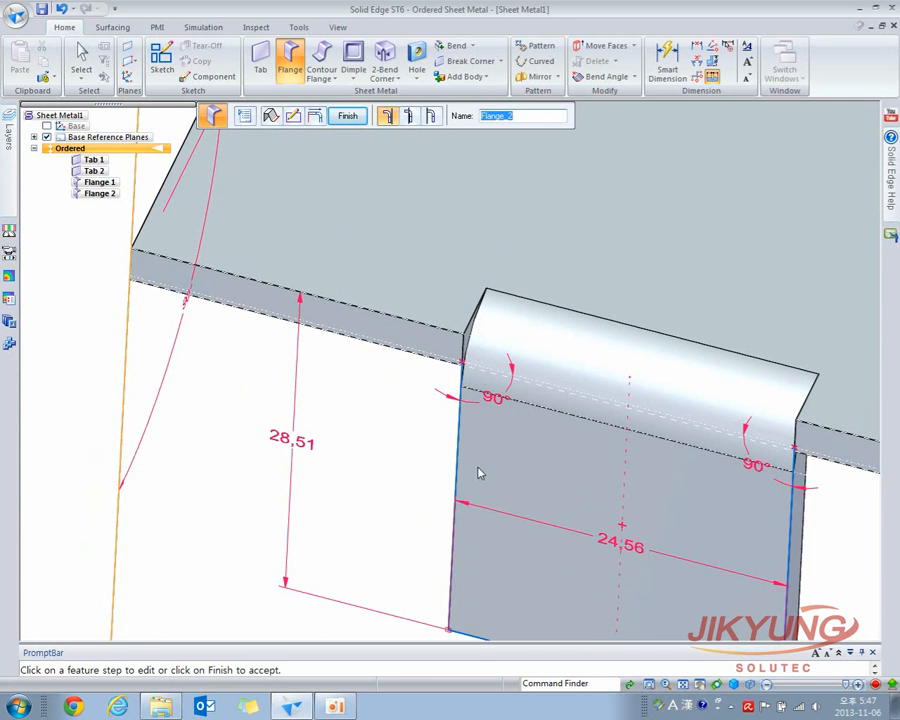
- Turn square bend relief back on for the centred flange and apply the options
click(244, 116)
drag(500, 236, 259, 230)
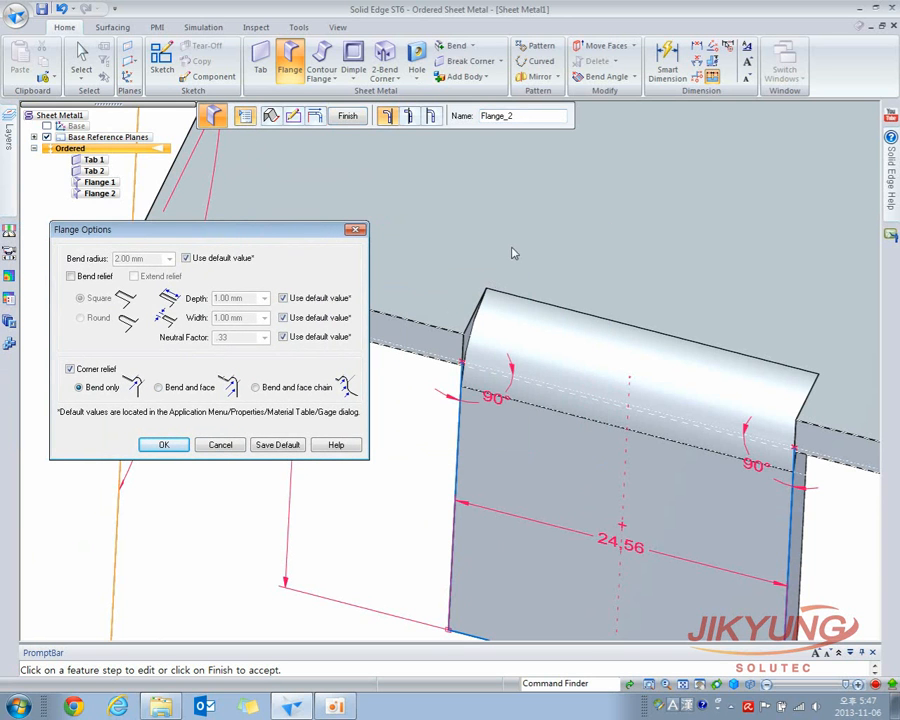
click(97, 279)
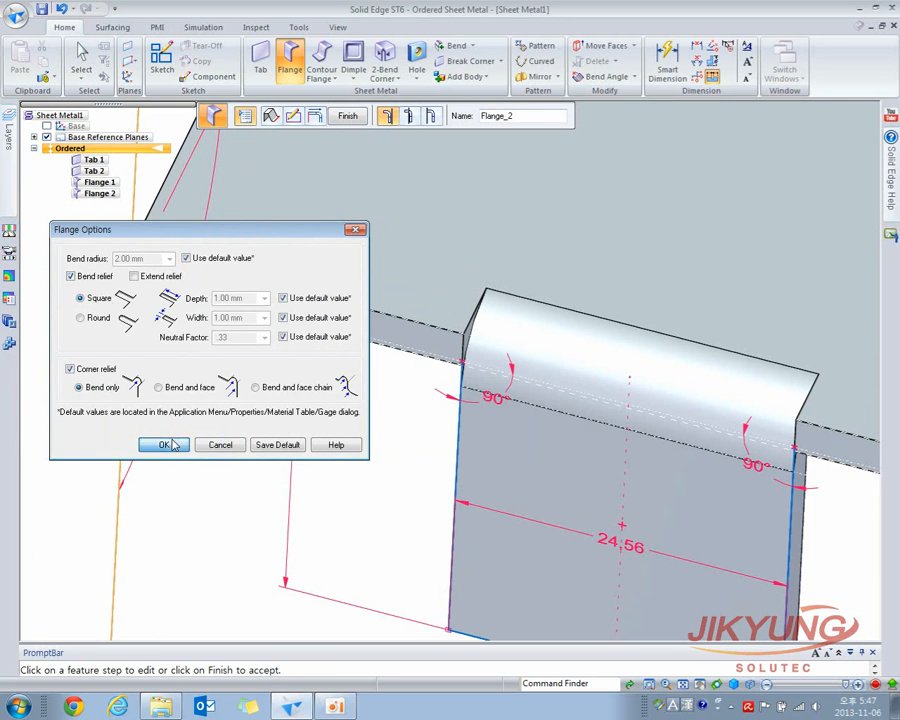
click(166, 444)
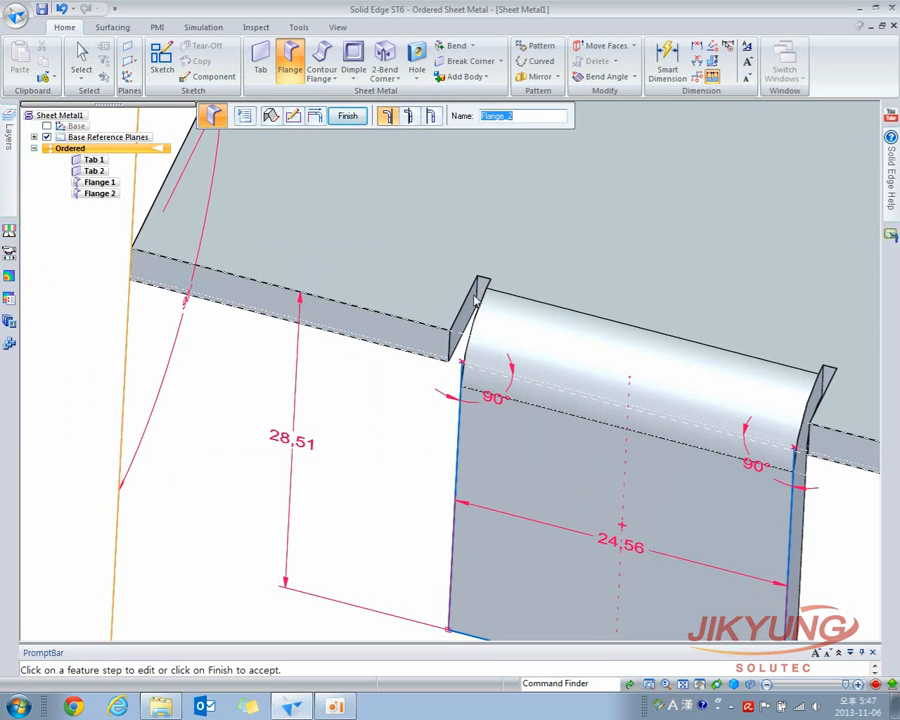
- Change the centred flange's bend relief to round and override its defaults with 3 mm depth and 3 mm width
click(243, 116)
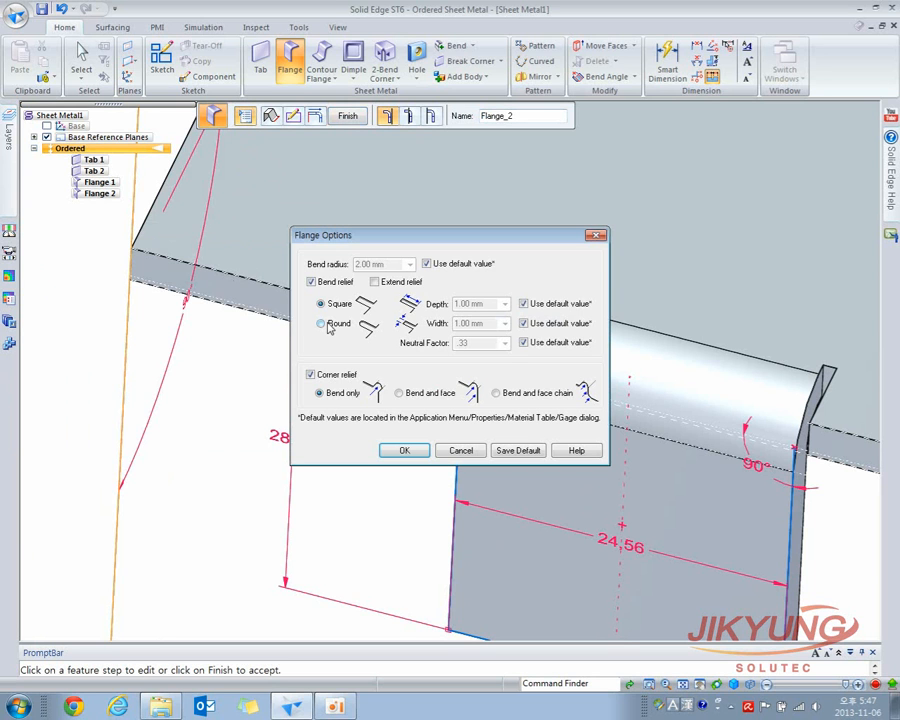
click(404, 450)
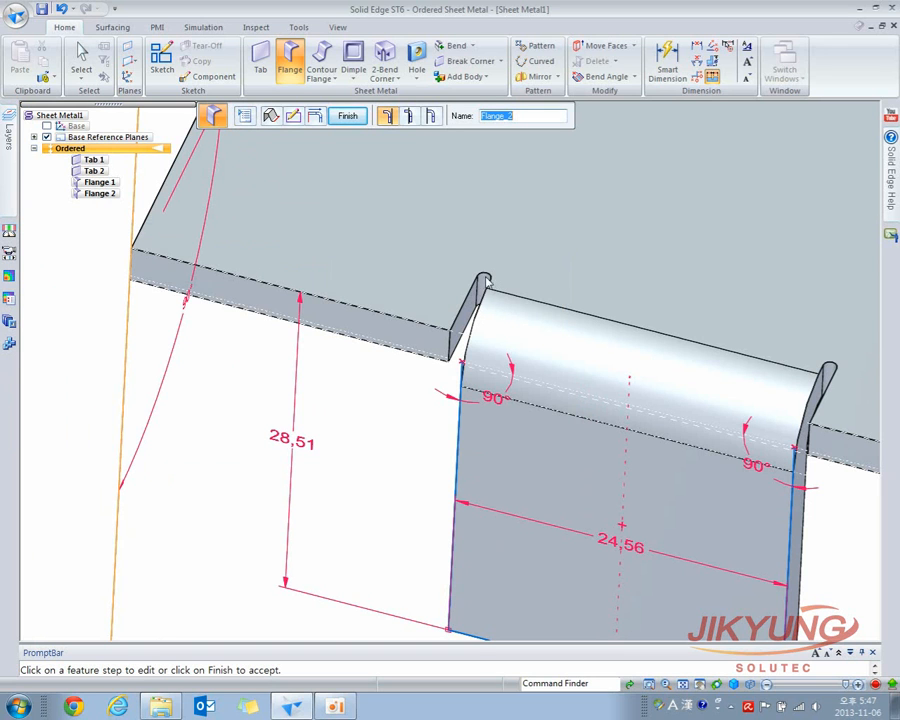
click(245, 117)
drag(348, 237, 169, 210)
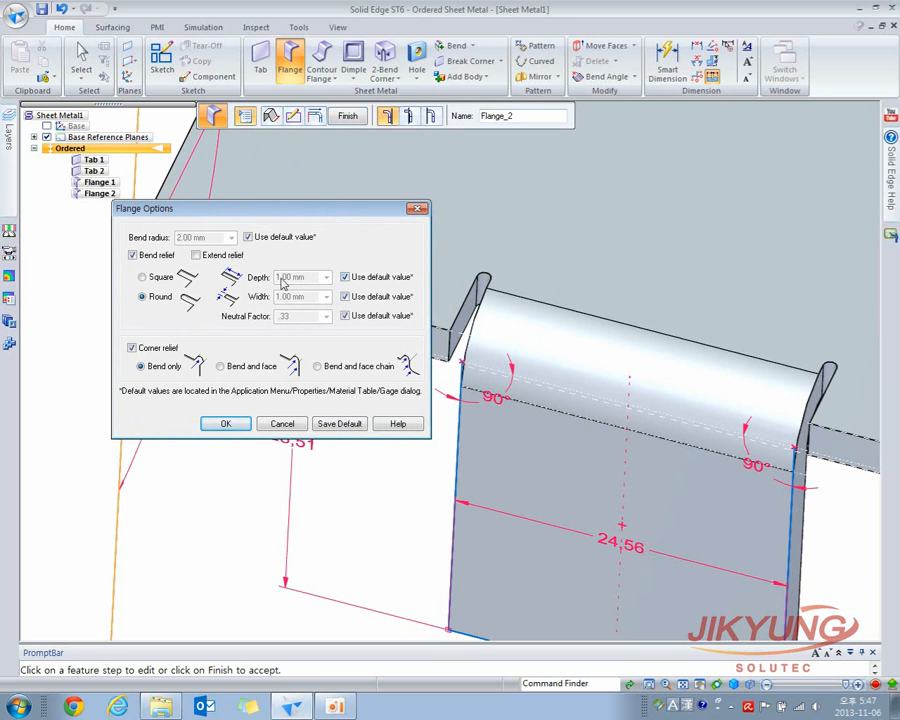
click(345, 277)
click(345, 296)
drag(277, 277, 310, 279)
text(3)
key(Tab)
text(3)
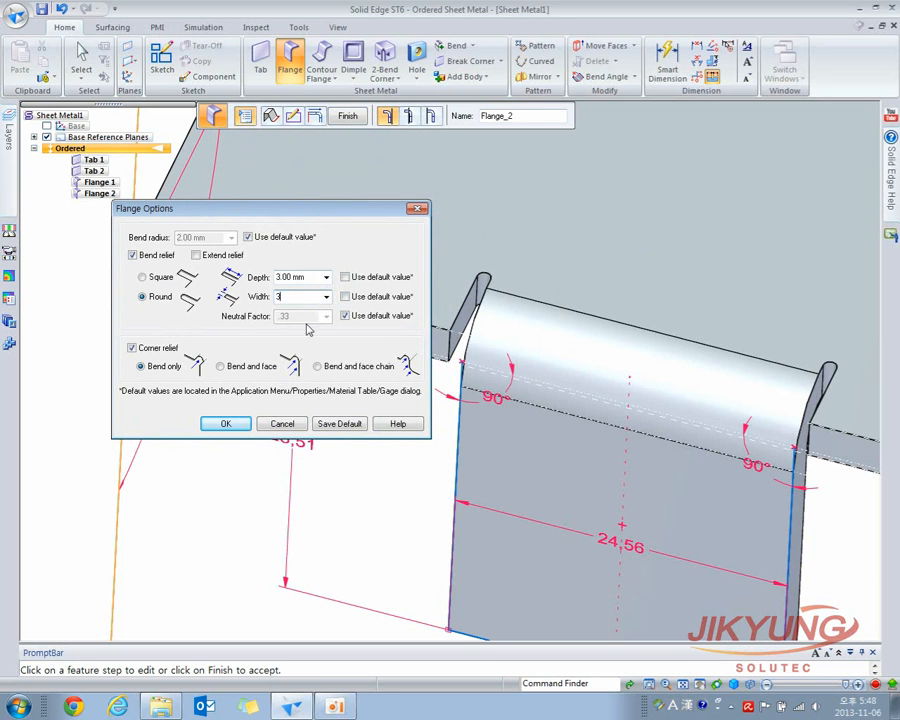
click(238, 422)
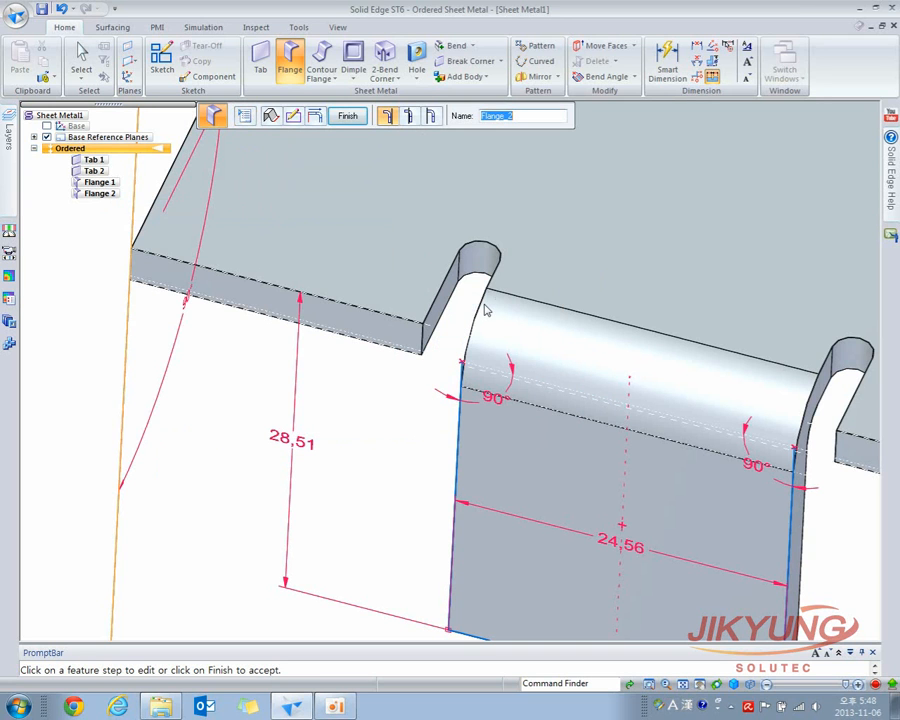
- Check the centred flange's options, keeping its round bend relief, and finish editing the flange
click(244, 115)
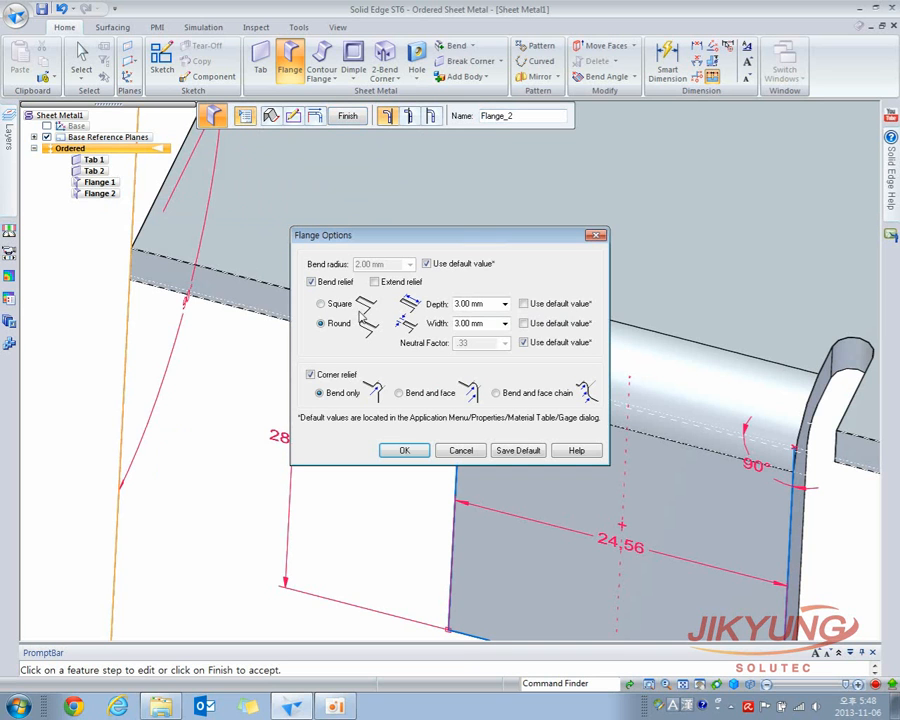
drag(467, 244, 395, 189)
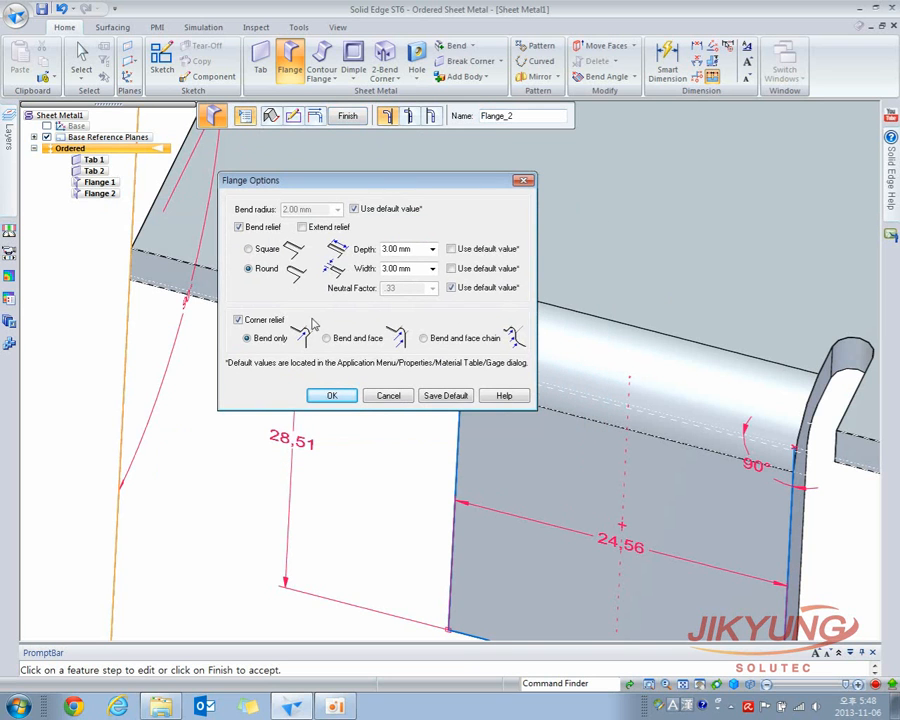
click(327, 394)
scroll(254, 356, down, 5)
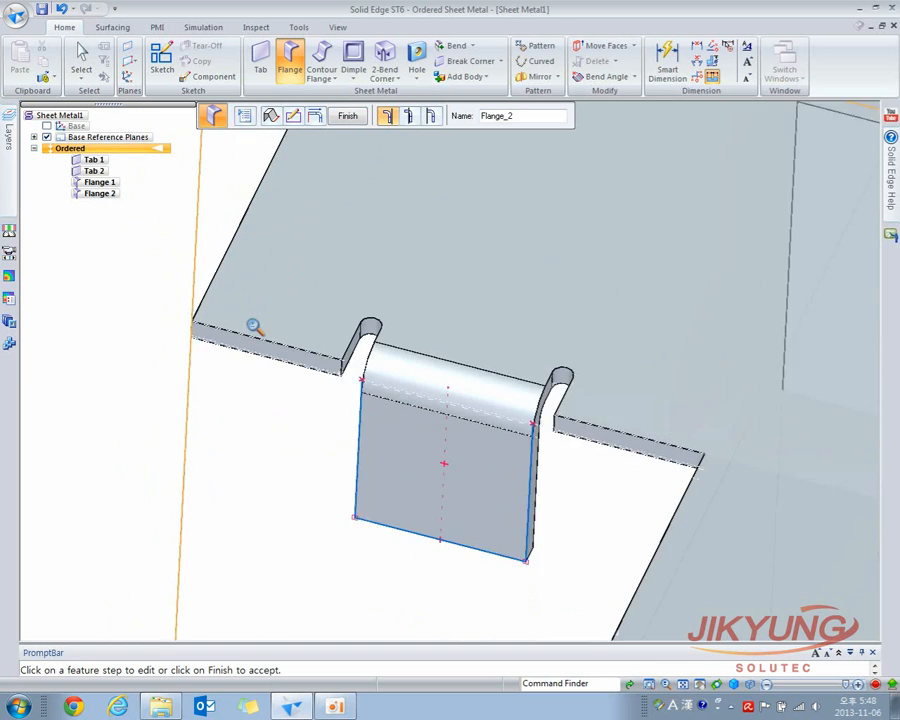
right_click(284, 367)
key(Escape)
- Add a downward 90° flange about 48 mm long along the plate's long straight edge beside the angled edge
scroll(268, 410, down, 4)
shift+middle_drag(236, 325, 149, 153)
middle_drag(408, 494, 484, 392)
scroll(482, 418, up, 3)
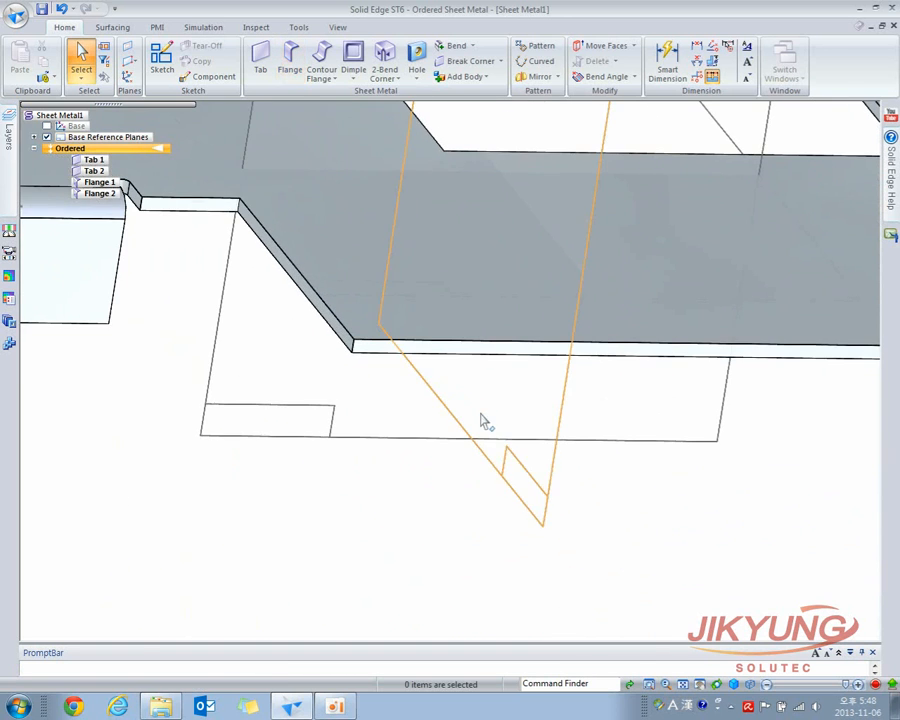
click(295, 60)
click(387, 344)
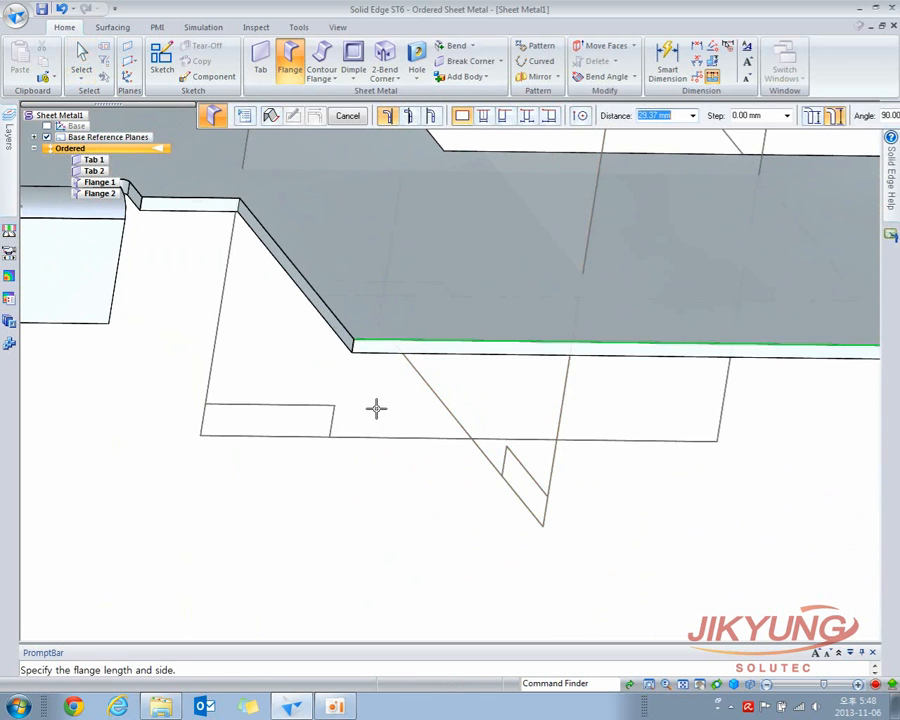
click(428, 520)
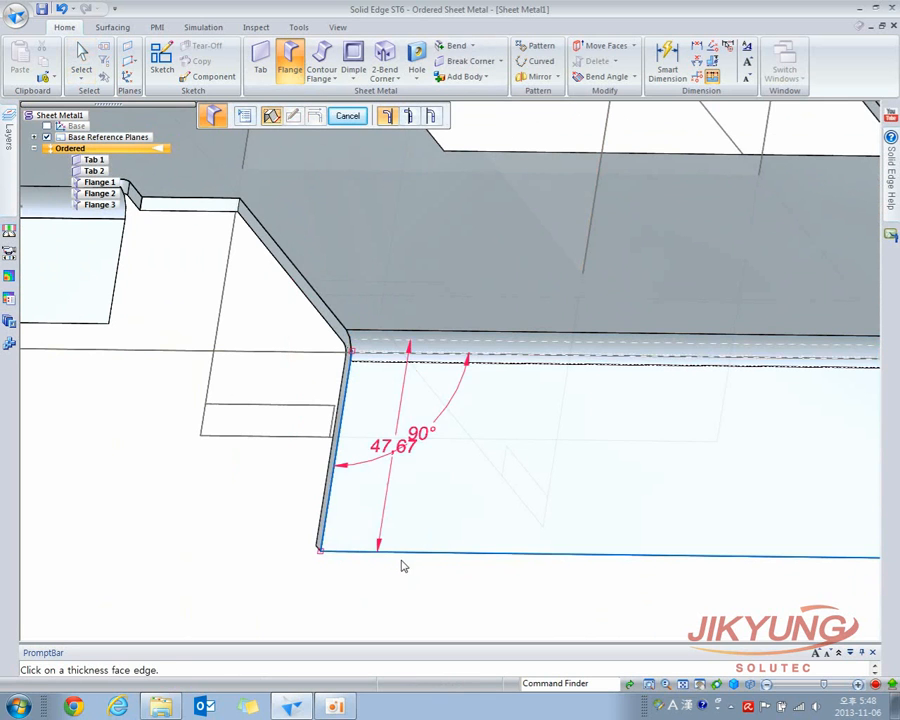
- Add an outward flange along the full lower edge of the new long downward flange
click(366, 558)
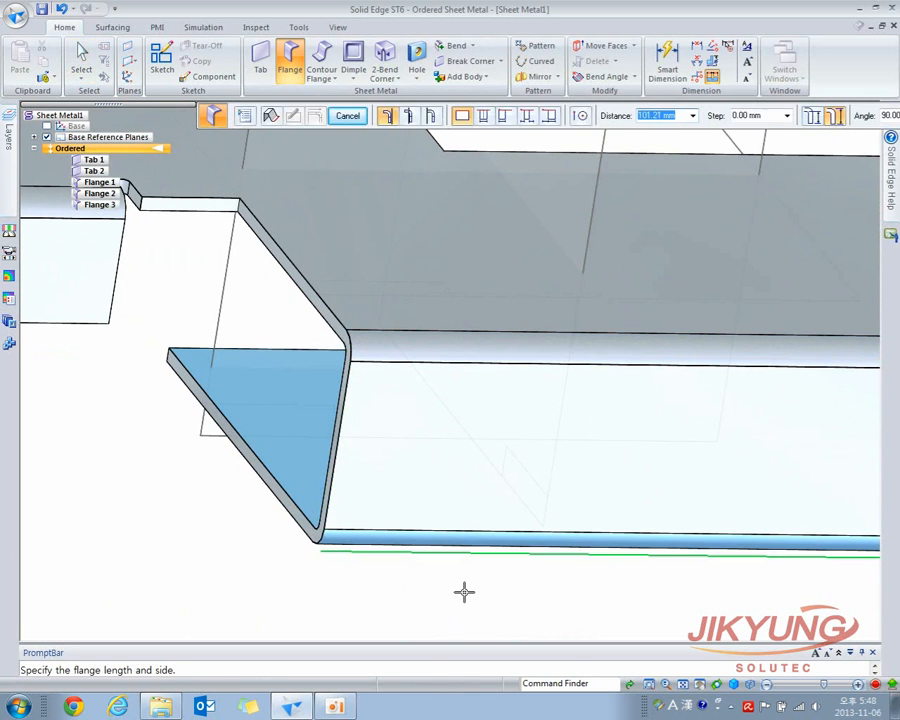
scroll(362, 235, down, 4)
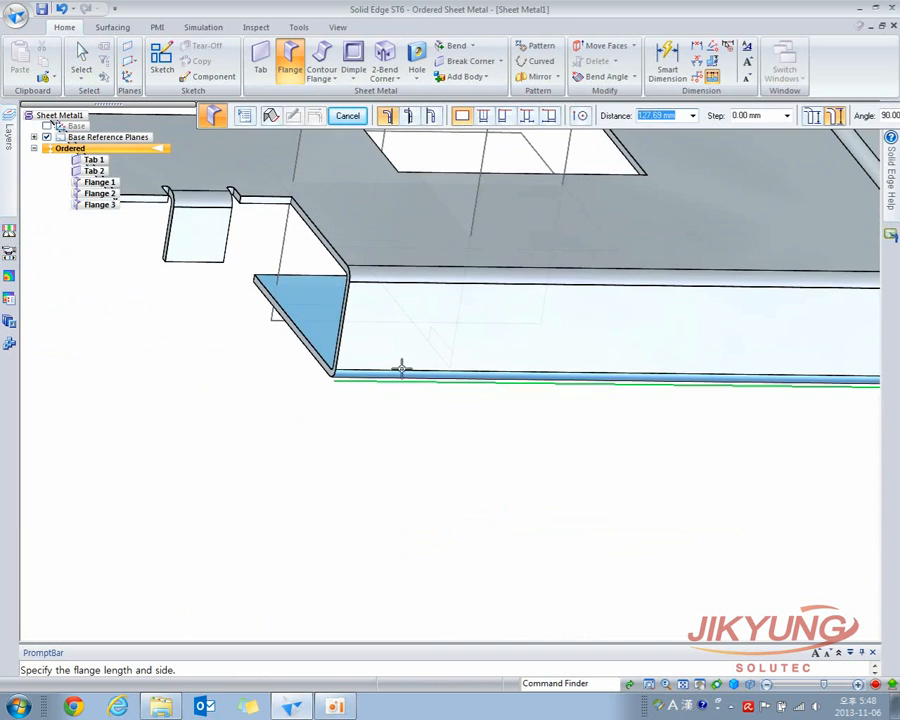
click(542, 504)
scroll(320, 314, up, 4)
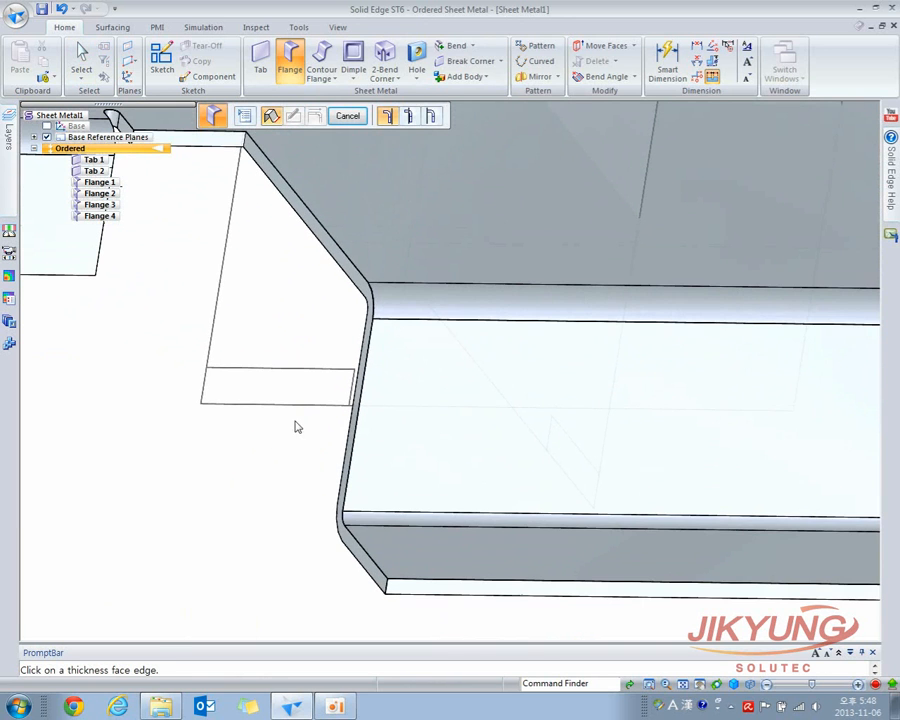
- Add a downward flange on the plate's angled edge, adjoining the long downward flange at the corner
click(352, 270)
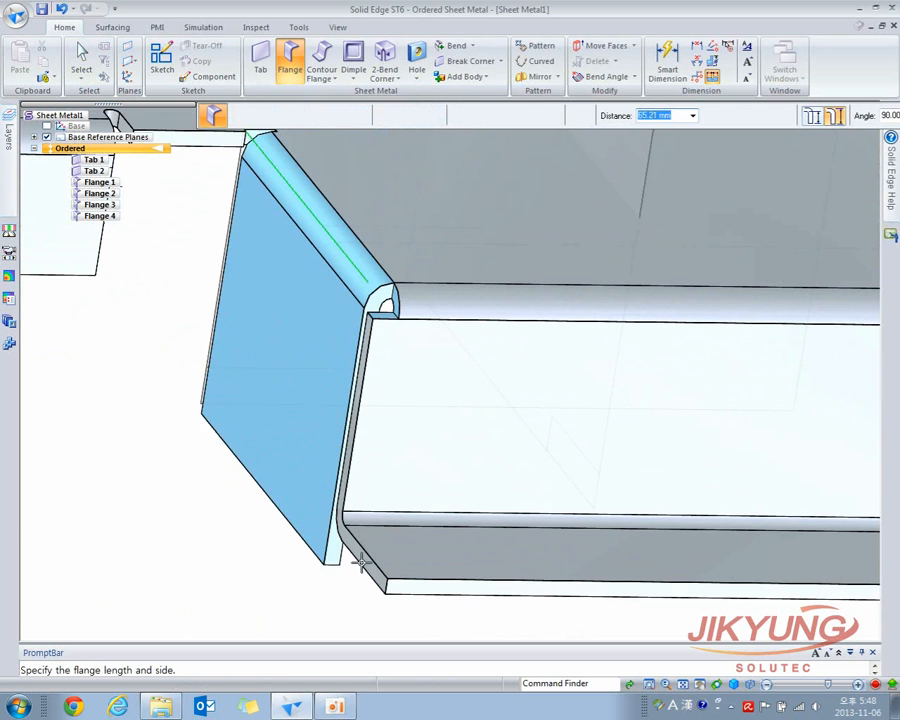
click(284, 550)
middle_drag(334, 515, 458, 466)
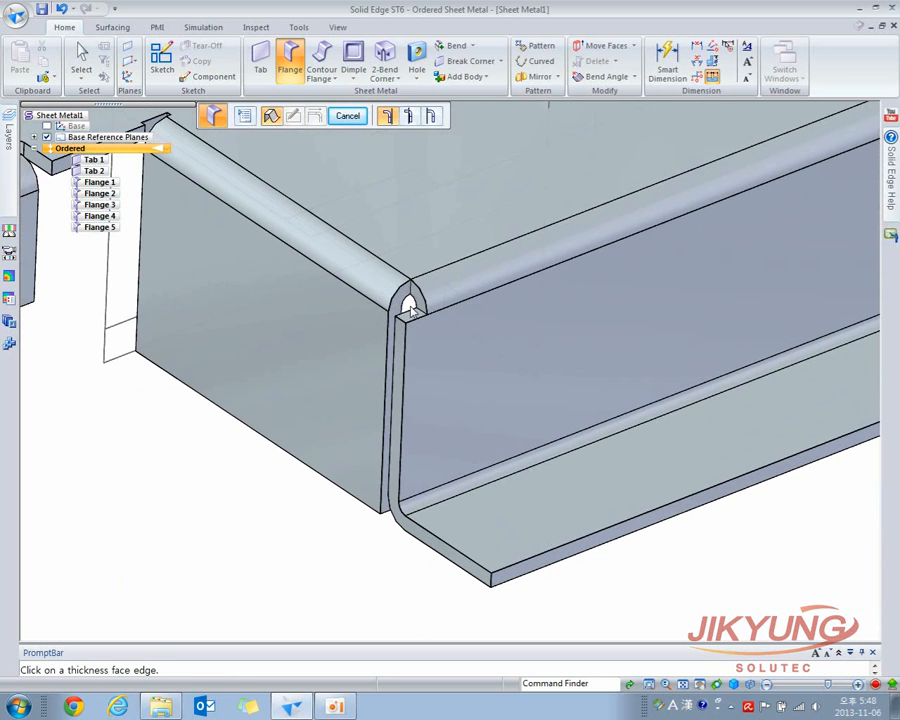
- Edit the angled-edge flange and apply corner relief with the Bend and face option
key(Escape)
click(364, 288)
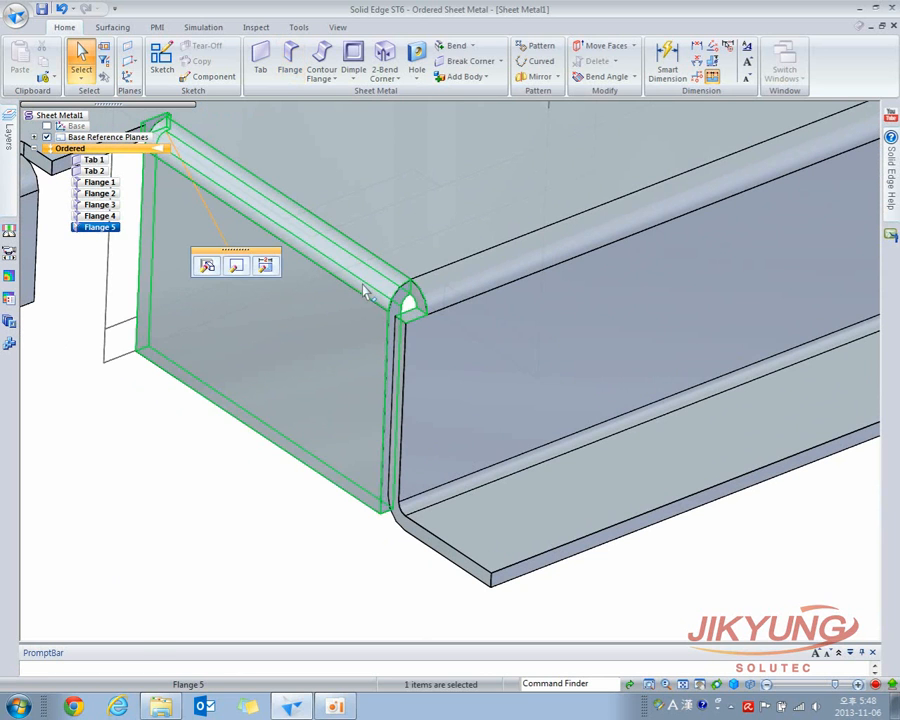
click(207, 266)
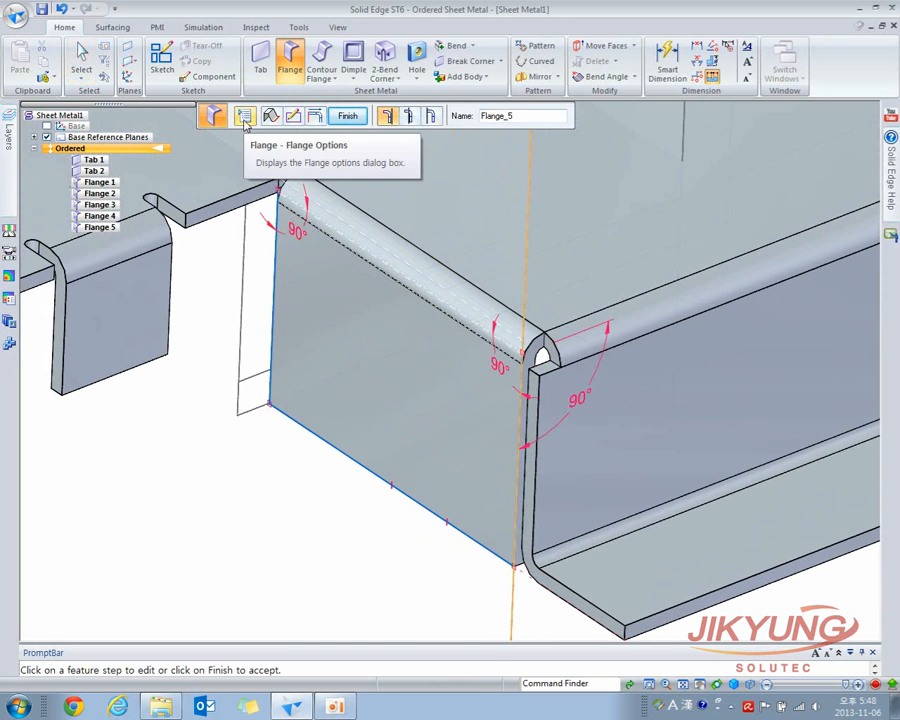
click(244, 116)
drag(404, 240, 177, 209)
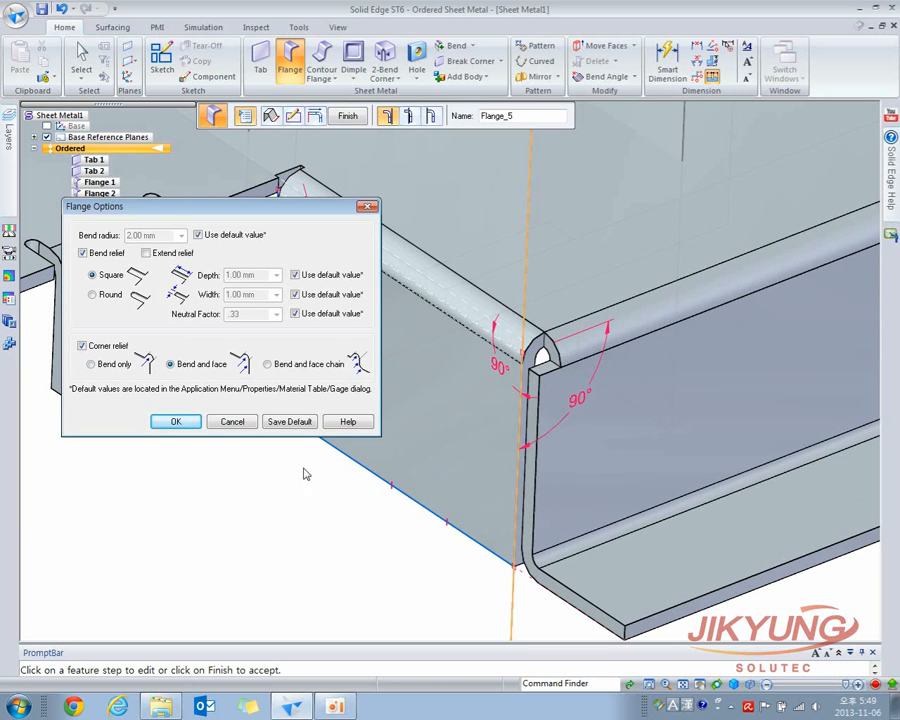
click(186, 421)
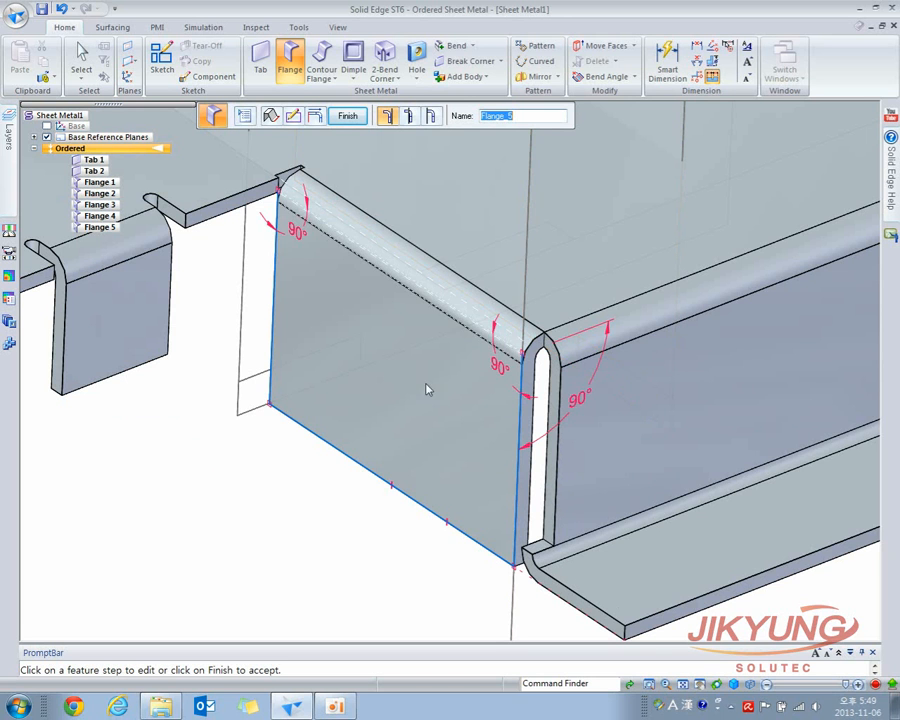
- Change the angled-edge flange's corner relief to Bend and face chain, apply it and leave the flange edit
click(244, 114)
drag(343, 233, 126, 181)
click(272, 340)
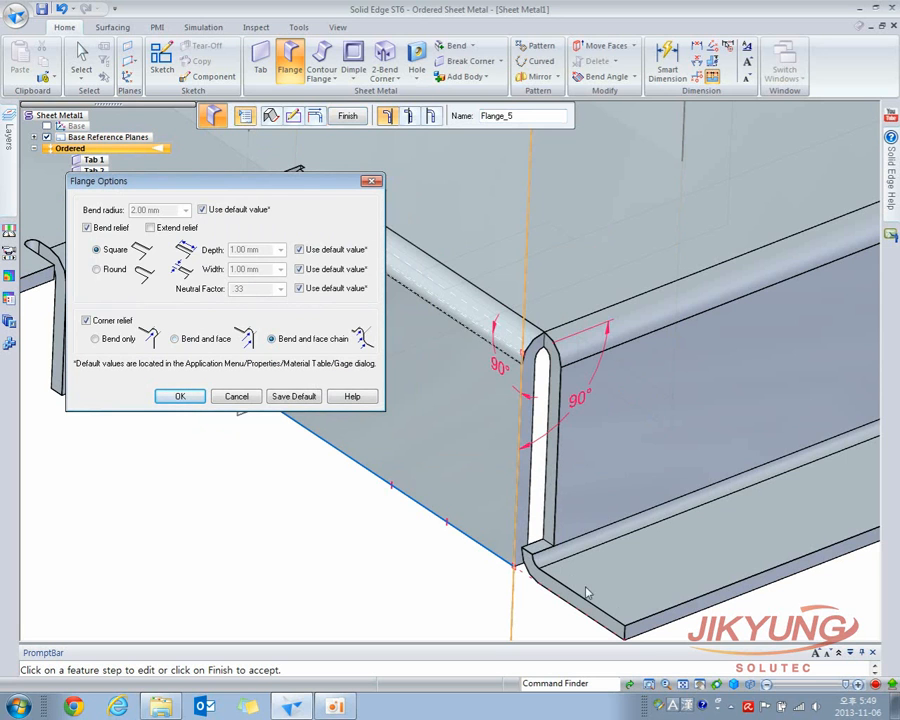
click(180, 397)
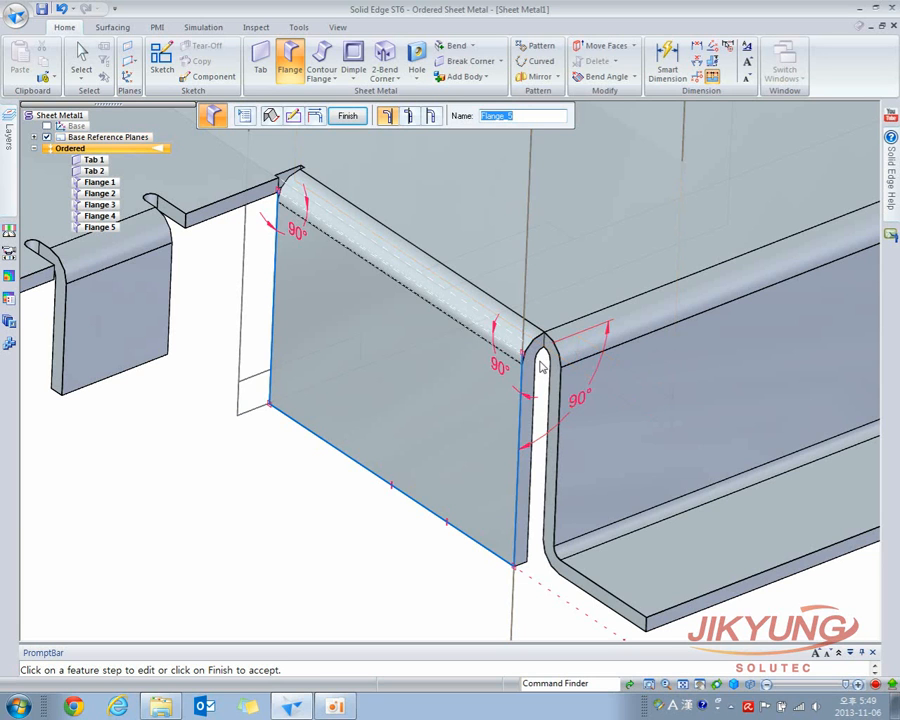
click(244, 117)
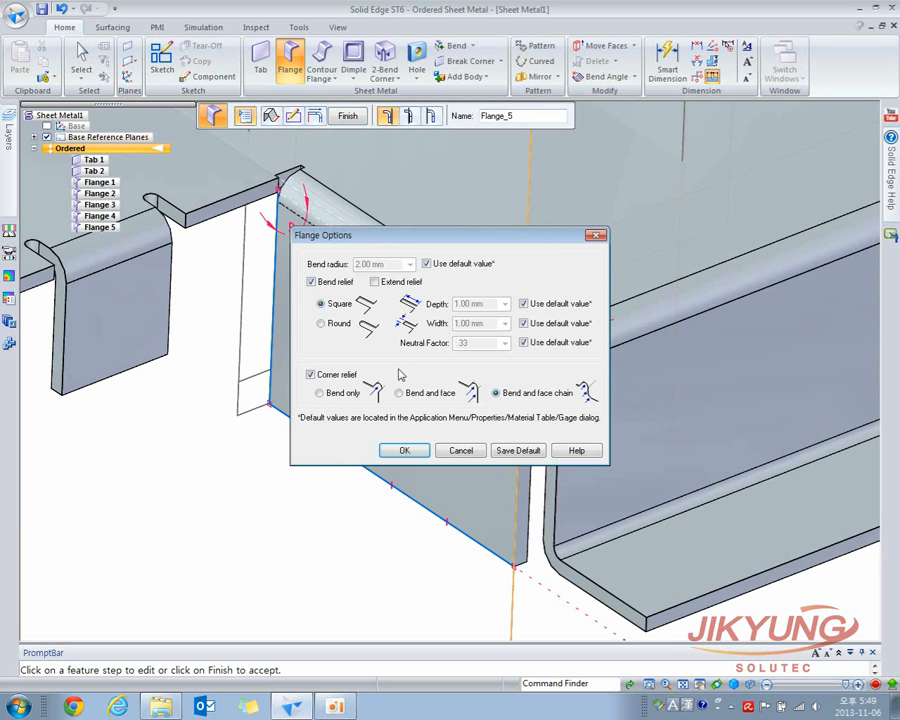
click(403, 450)
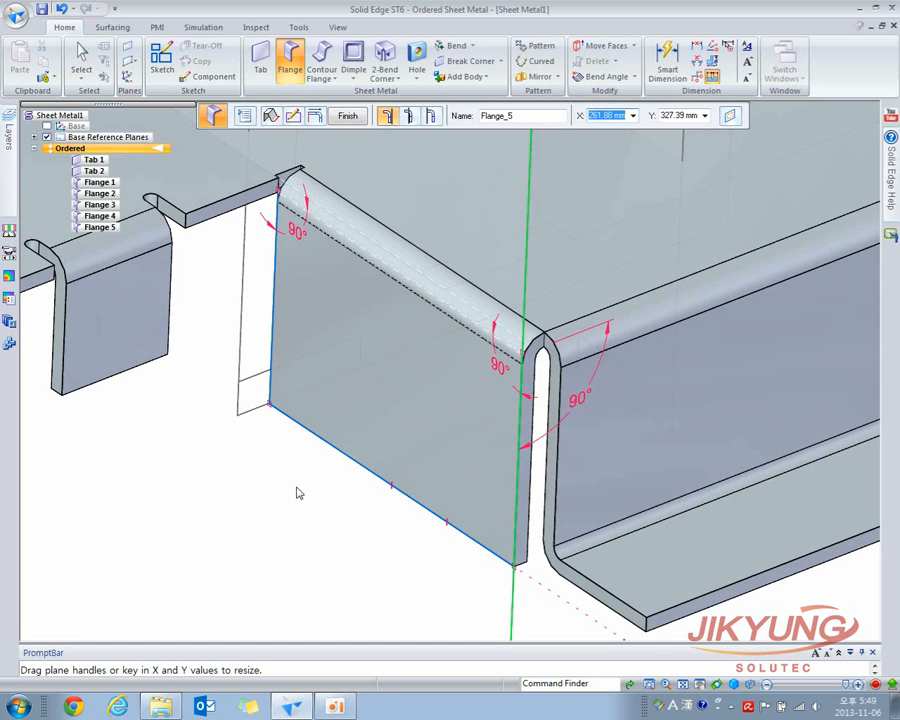
scroll(332, 452, down, 5)
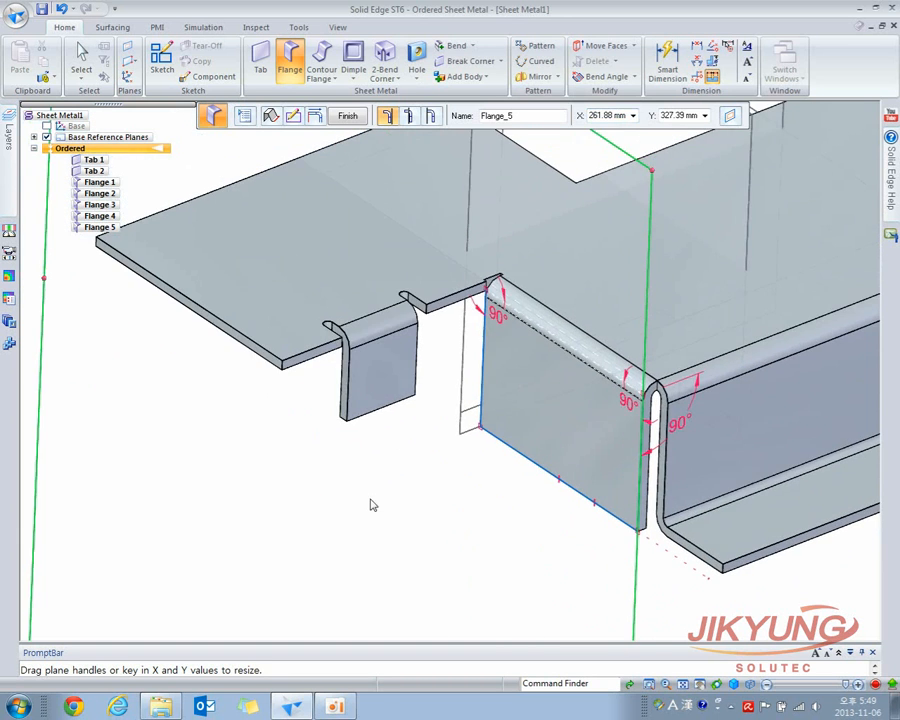
shift+middle_drag(291, 427, 381, 481)
key(ctrl+r)
shift+middle_drag(260, 296, 386, 362)
key(Escape)
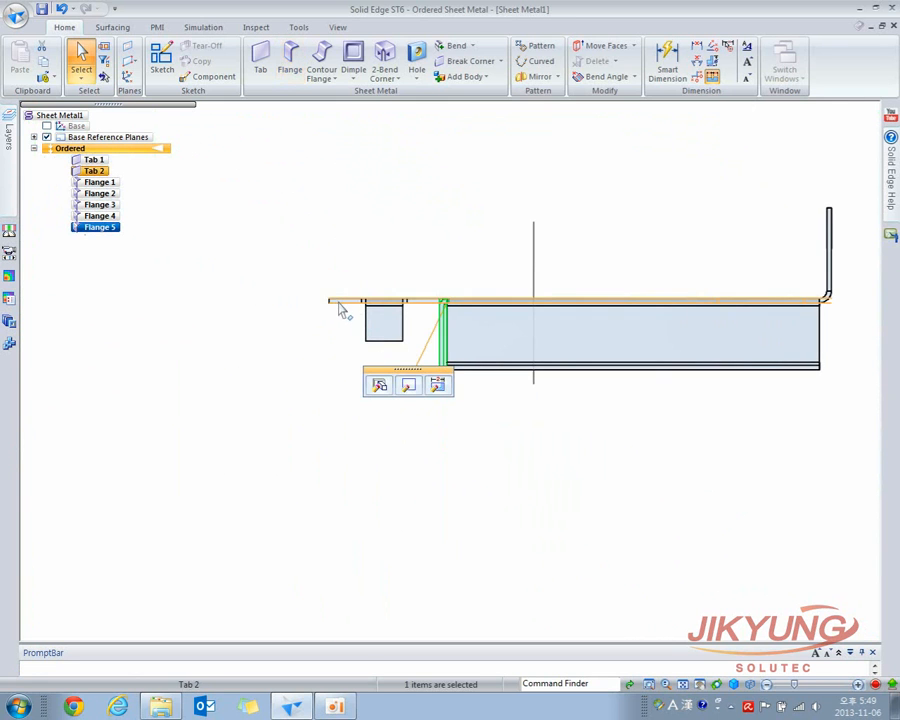
- Add a short downward 90° flange along the end edge of the tab, beside the centred flange
key(ctrl+i)
scroll(340, 370, up, 6)
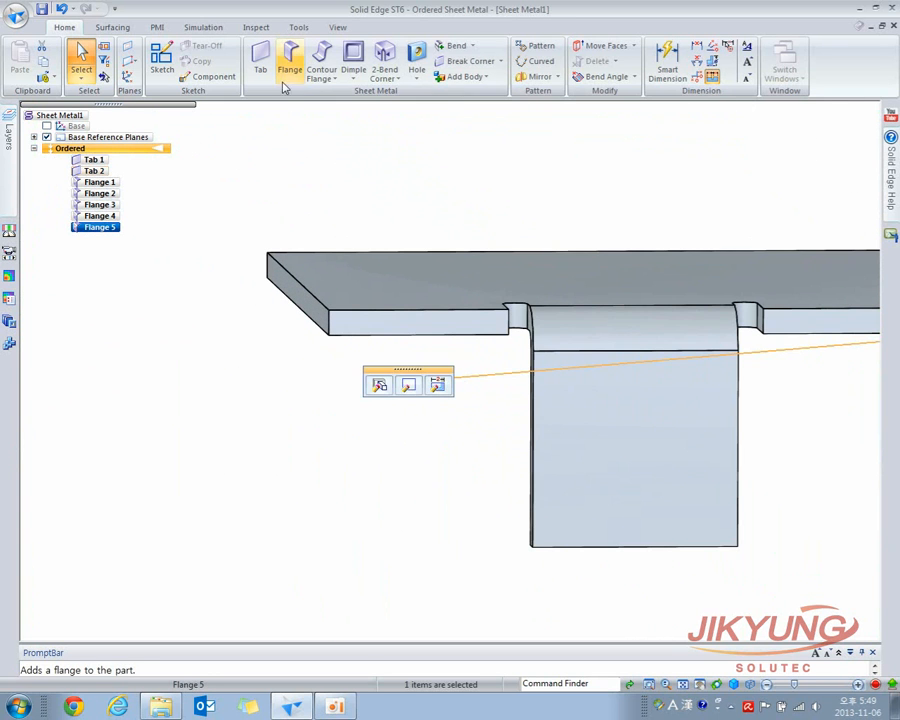
click(290, 60)
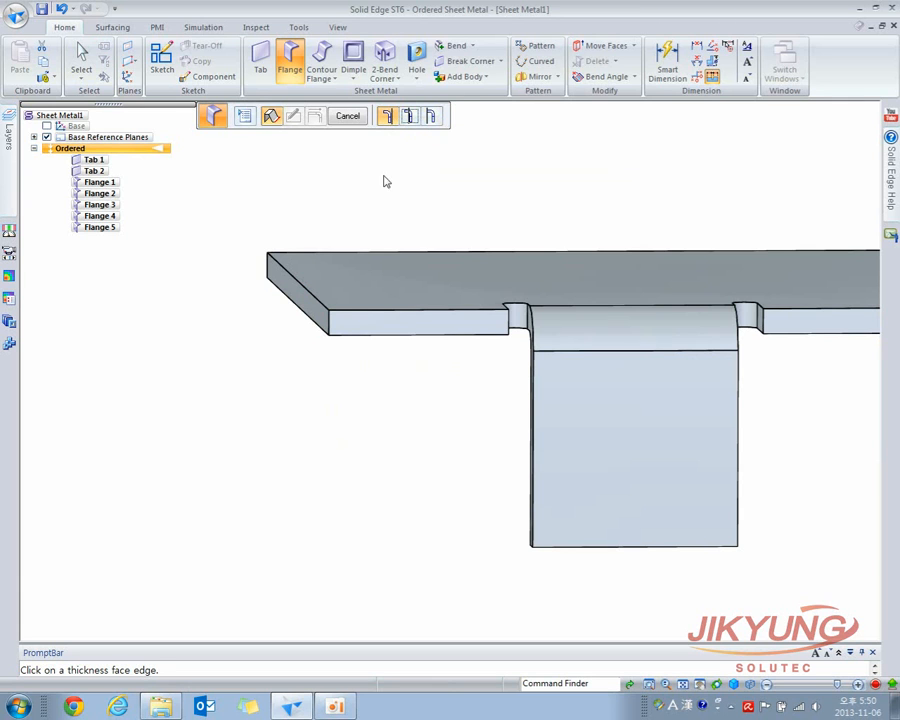
click(296, 276)
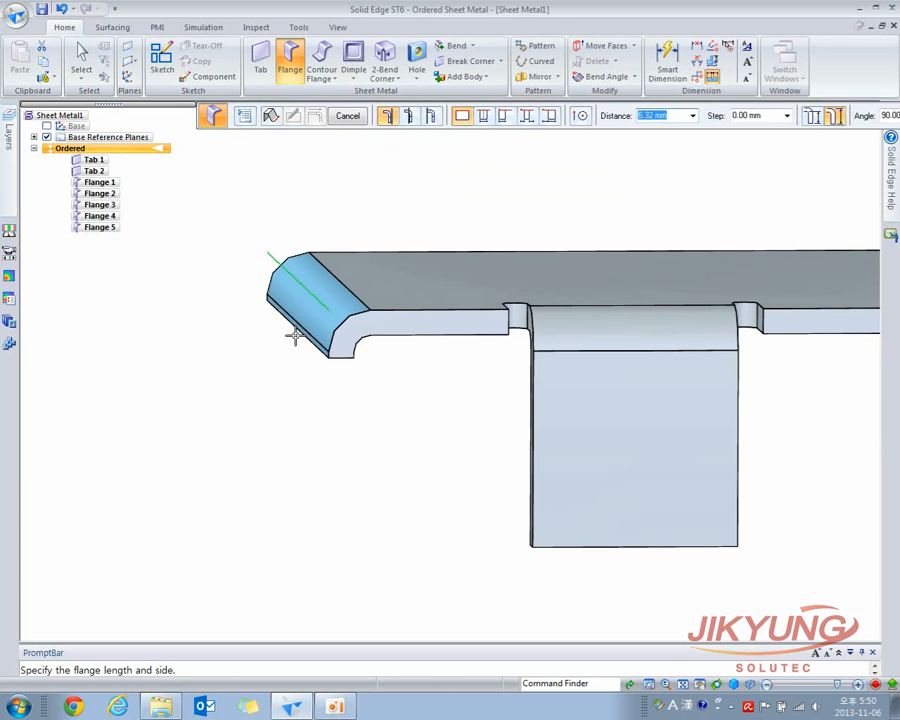
middle_drag(332, 392, 320, 390)
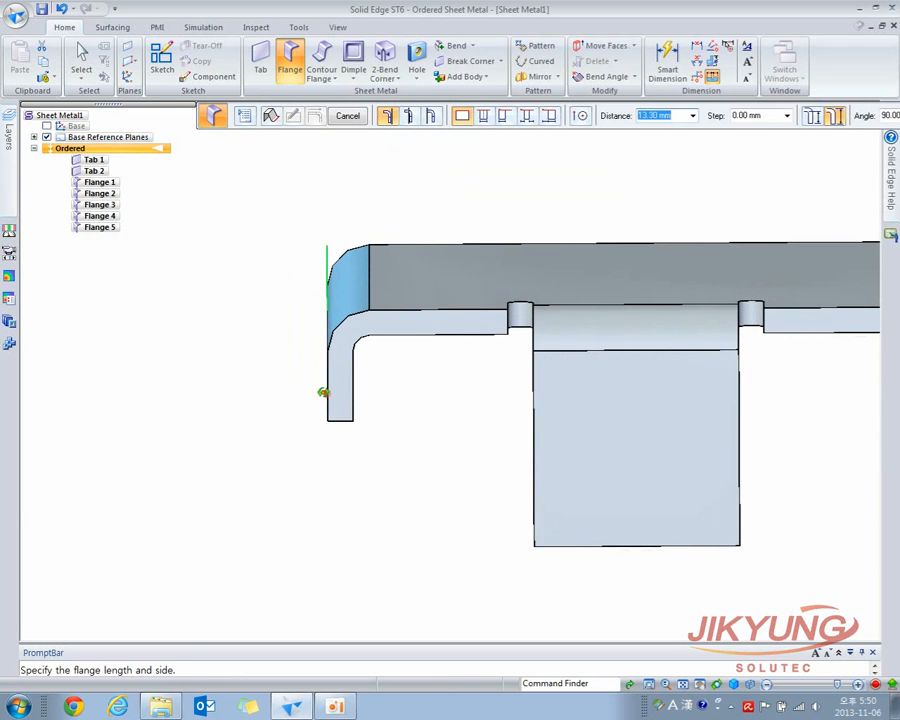
click(323, 458)
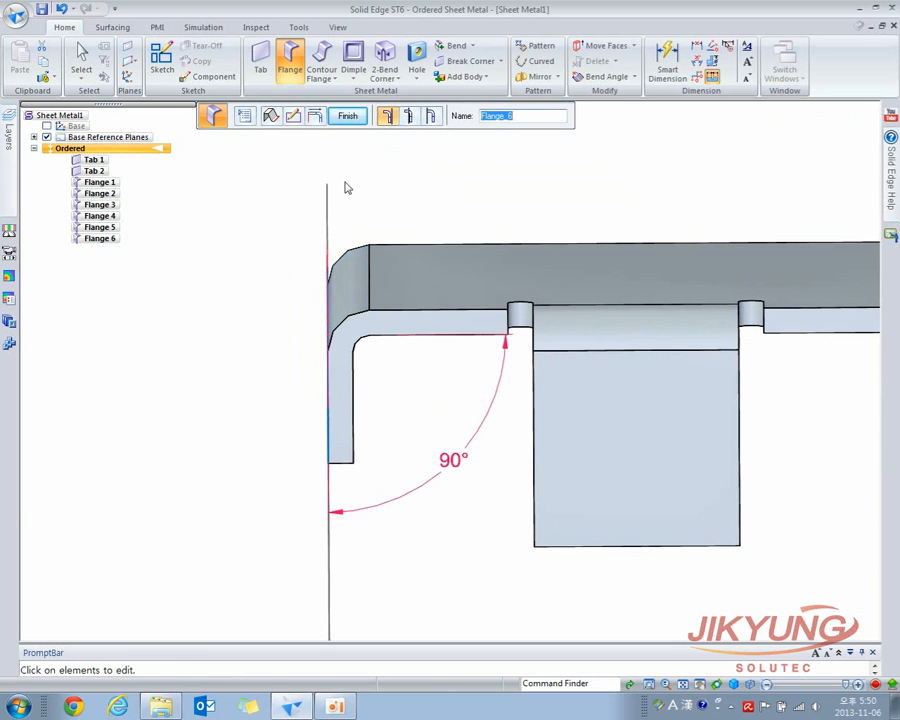
- Compare the end flange's material outside and bend outside positions from the front and at an angle, returning it to Material Inside
click(408, 117)
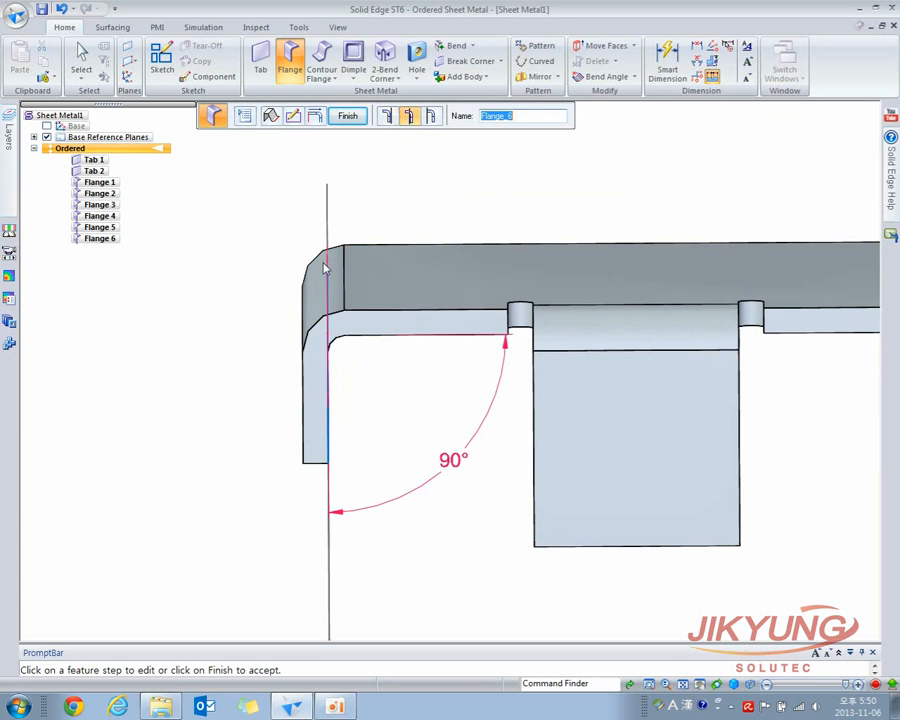
click(432, 116)
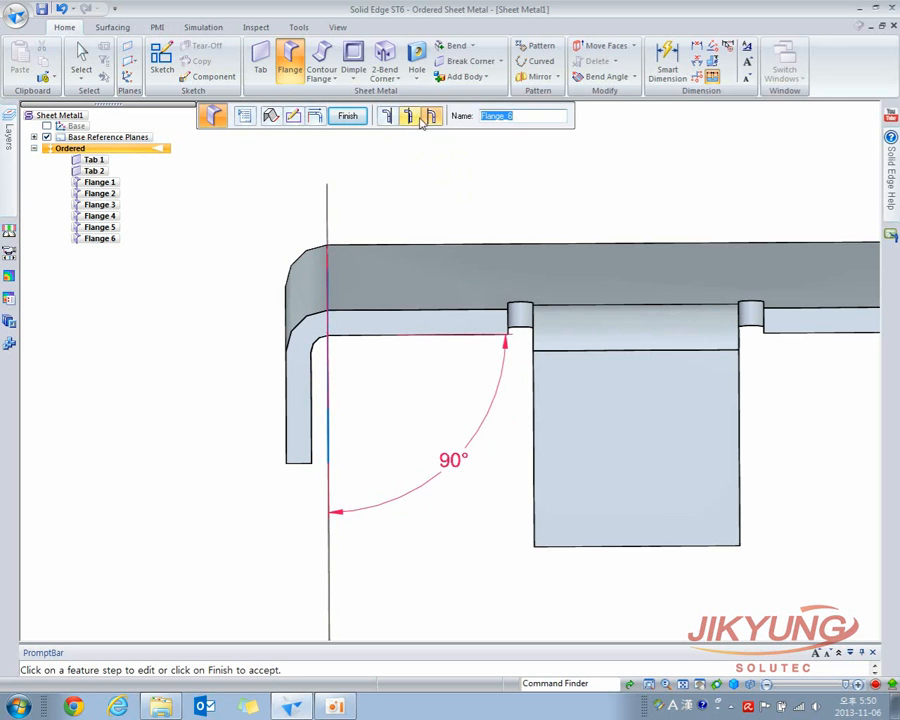
click(388, 117)
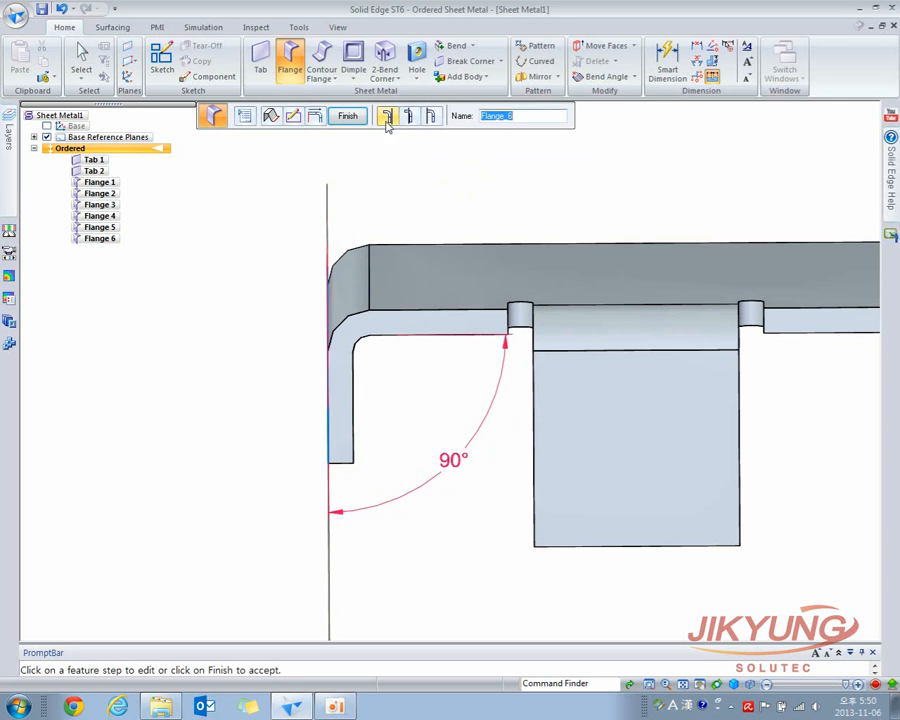
mouse_move(389, 270)
middle_down()
mouse_move(408, 274)
mouse_move(403, 284)
middle_up()
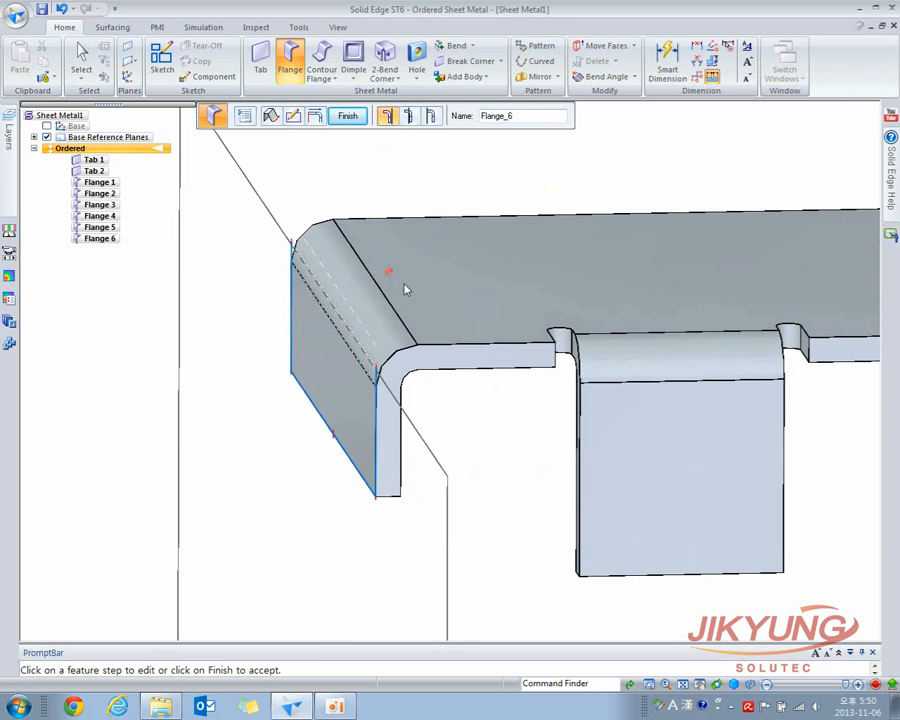
click(409, 117)
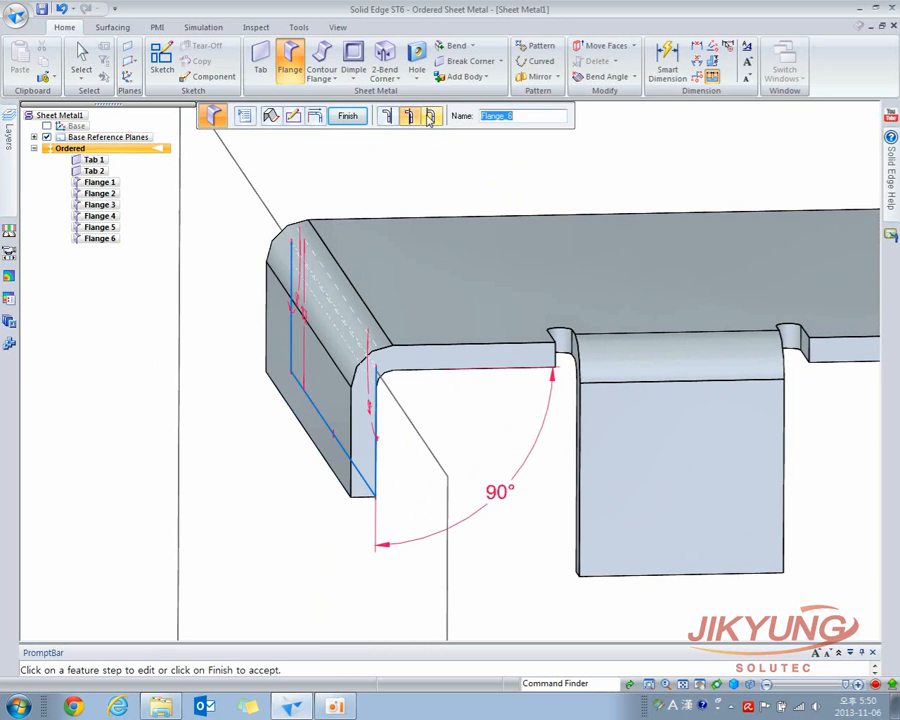
click(432, 117)
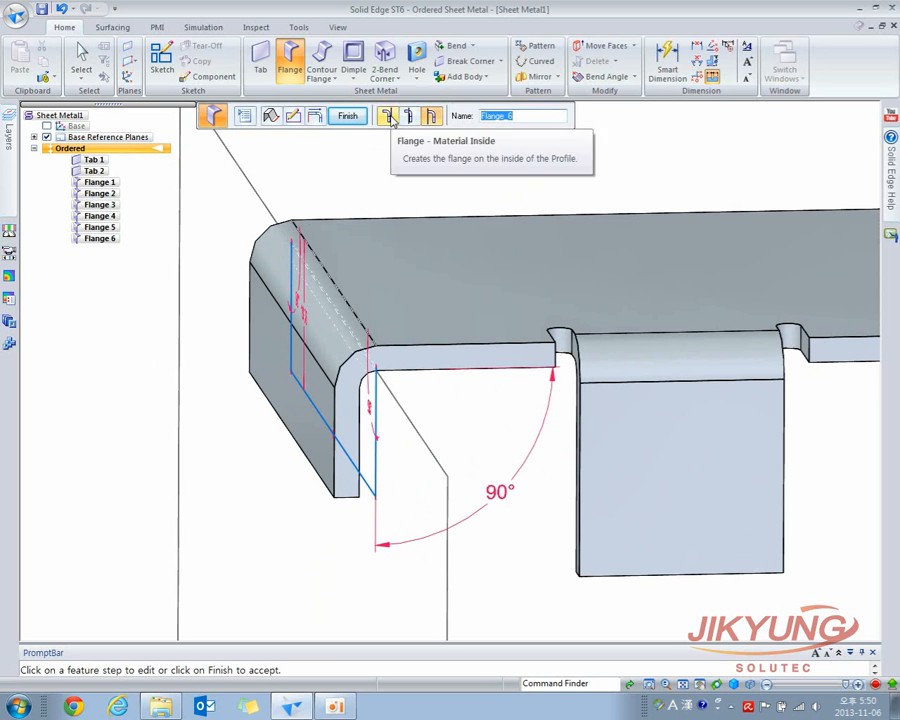
click(392, 117)
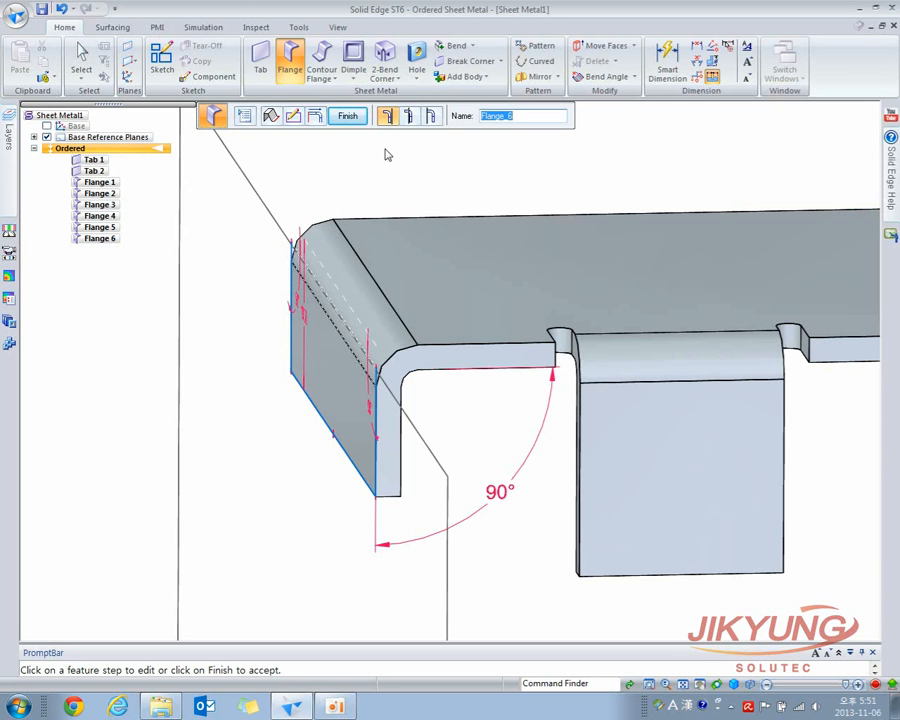
- Finish the end flange and delete it from the part
right_click(386, 154)
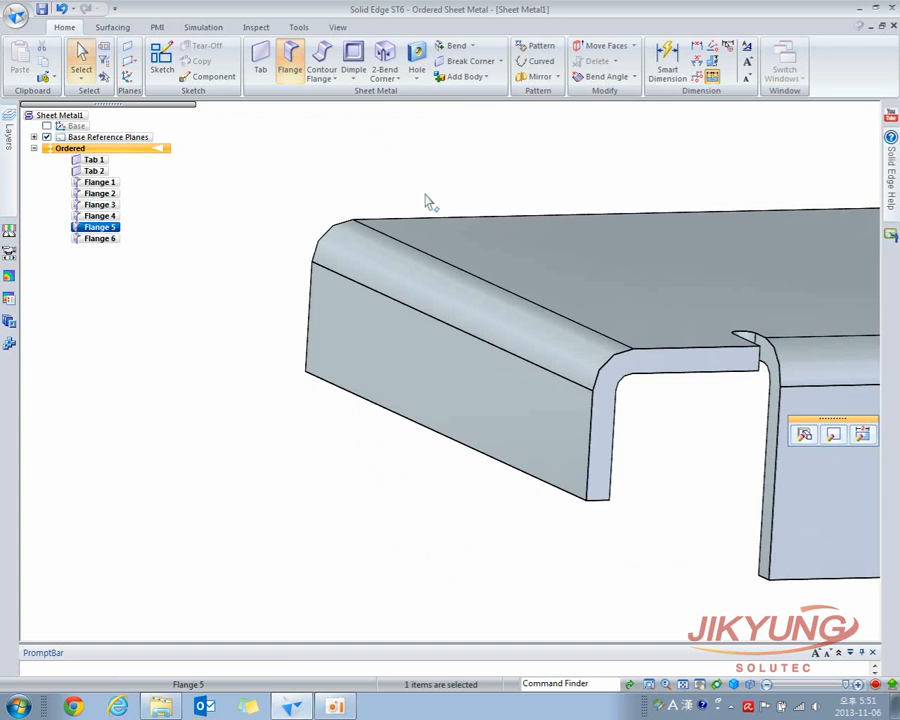
click(394, 354)
key(Delete)
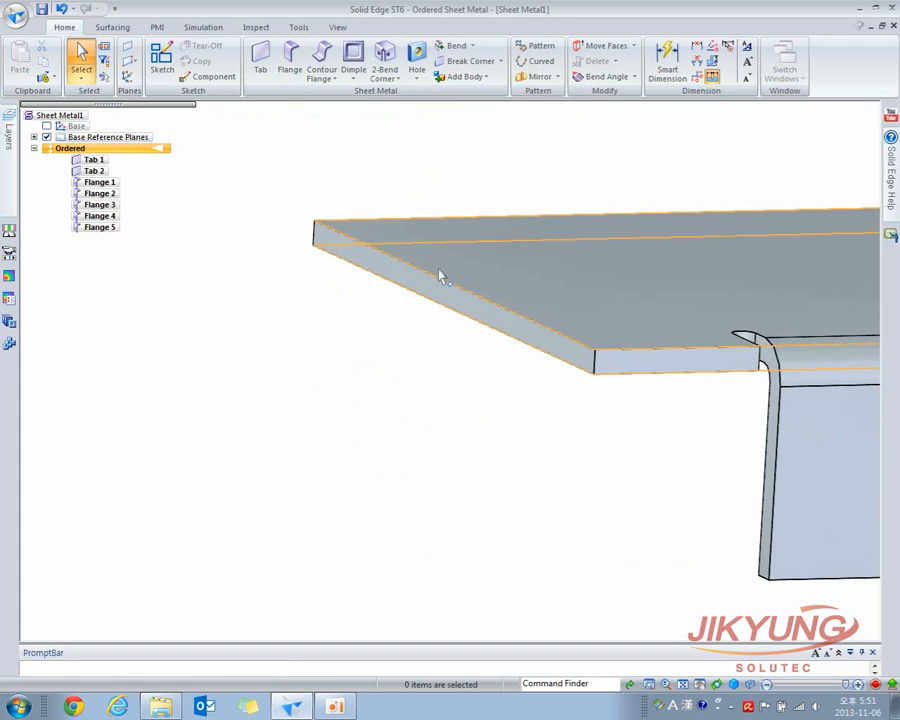
- Start a flange on the tab's end edge and preview it with the Centered width option
middle_drag(439, 276, 432, 298)
click(288, 65)
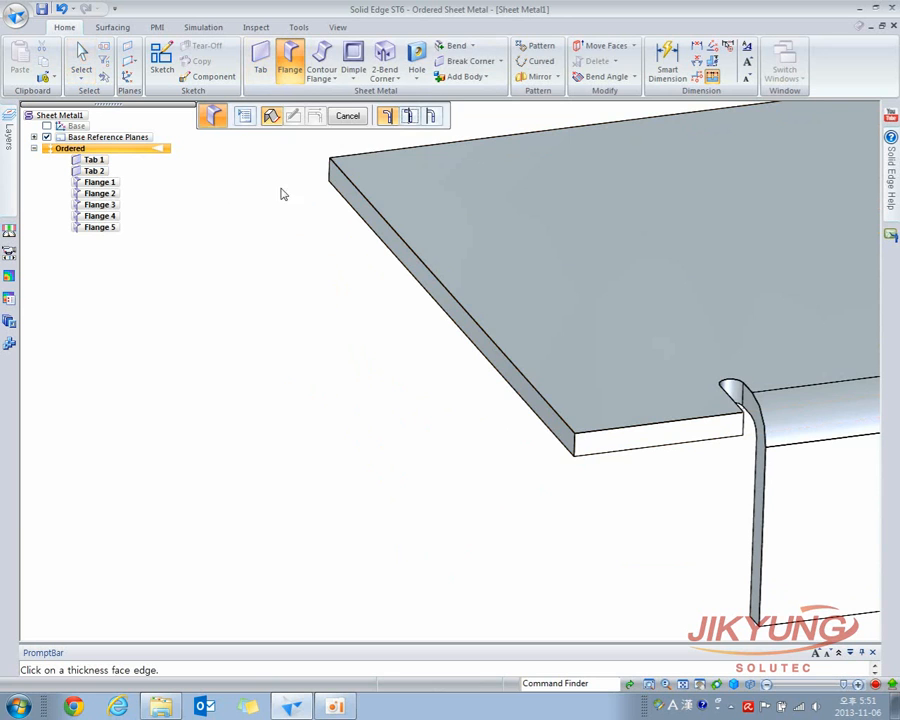
click(372, 205)
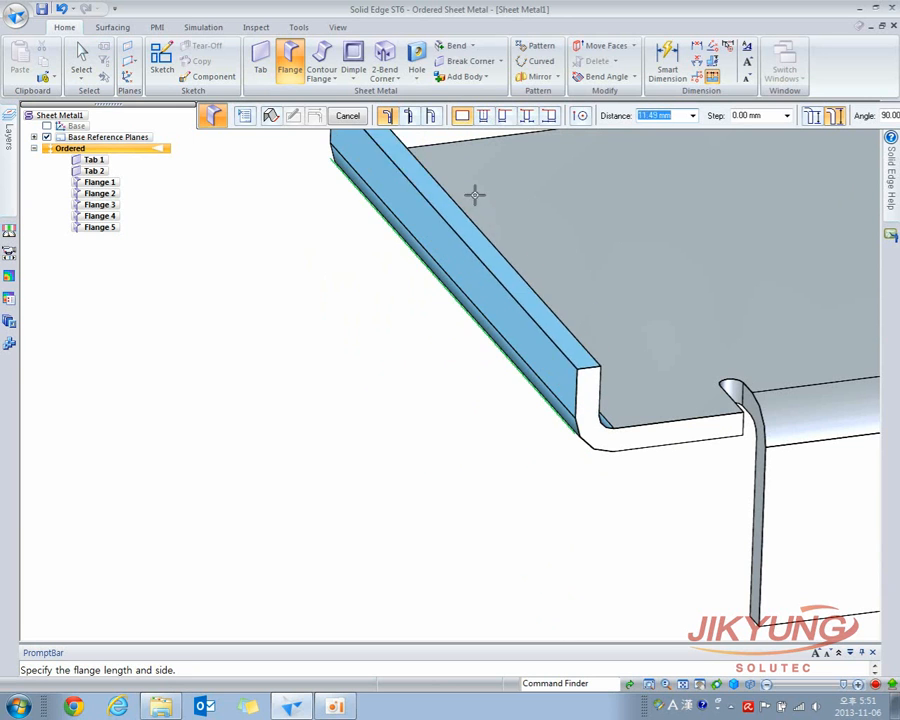
click(484, 116)
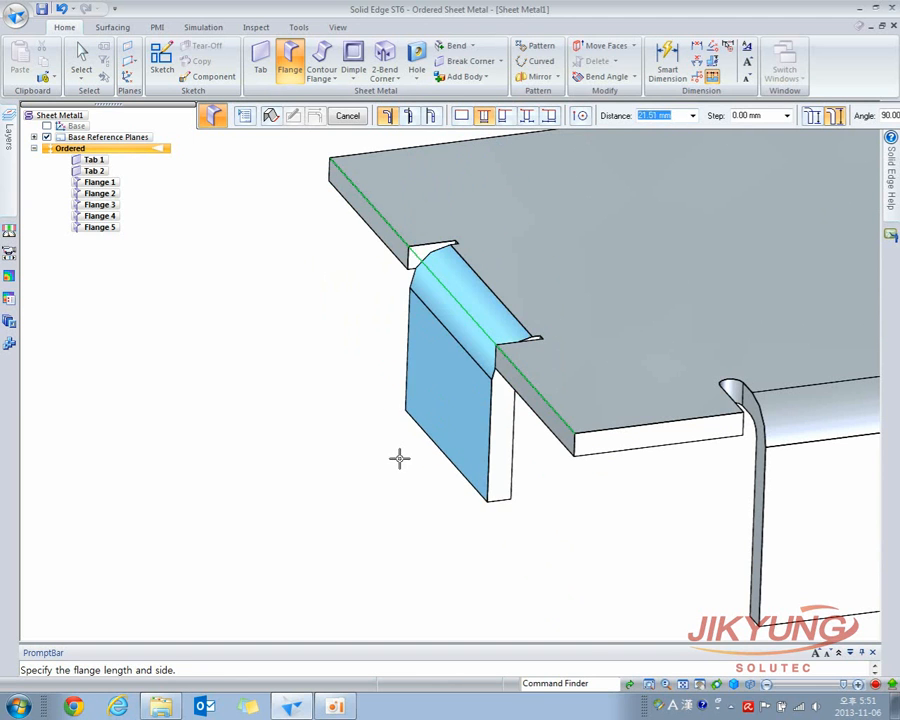
middle_drag(458, 410, 533, 437)
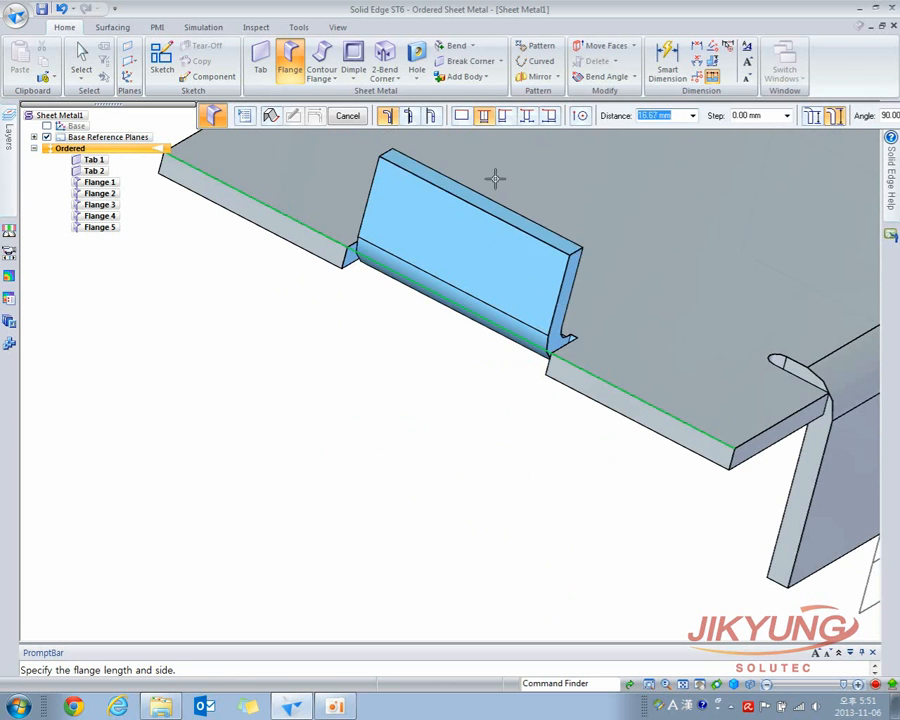
- Preview the flange at the far end of the edge with At End, and with the From Both Ends option
click(504, 116)
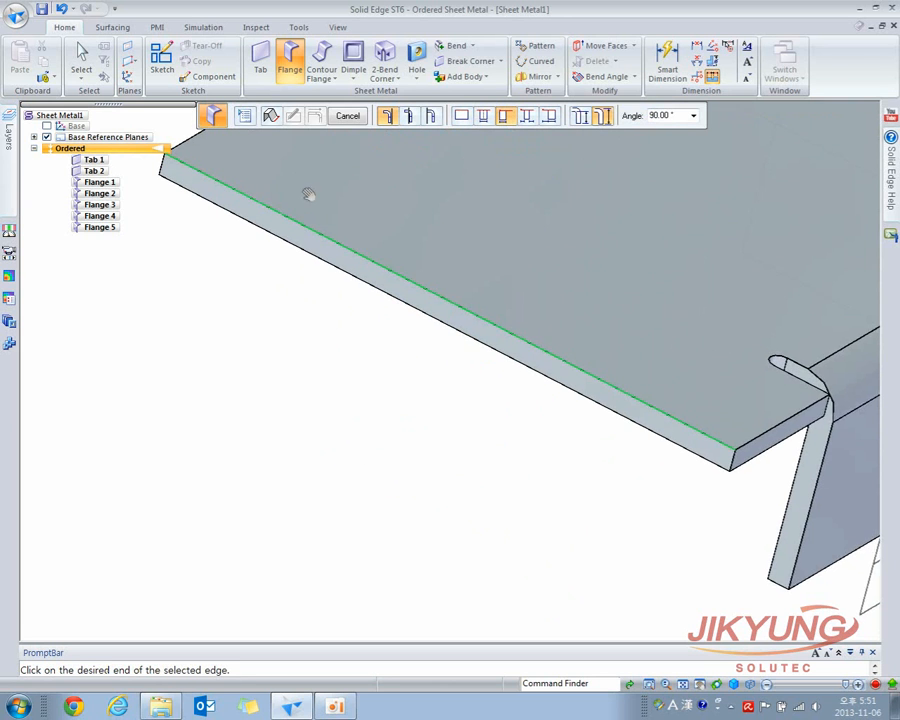
shift+middle_drag(308, 196, 343, 262)
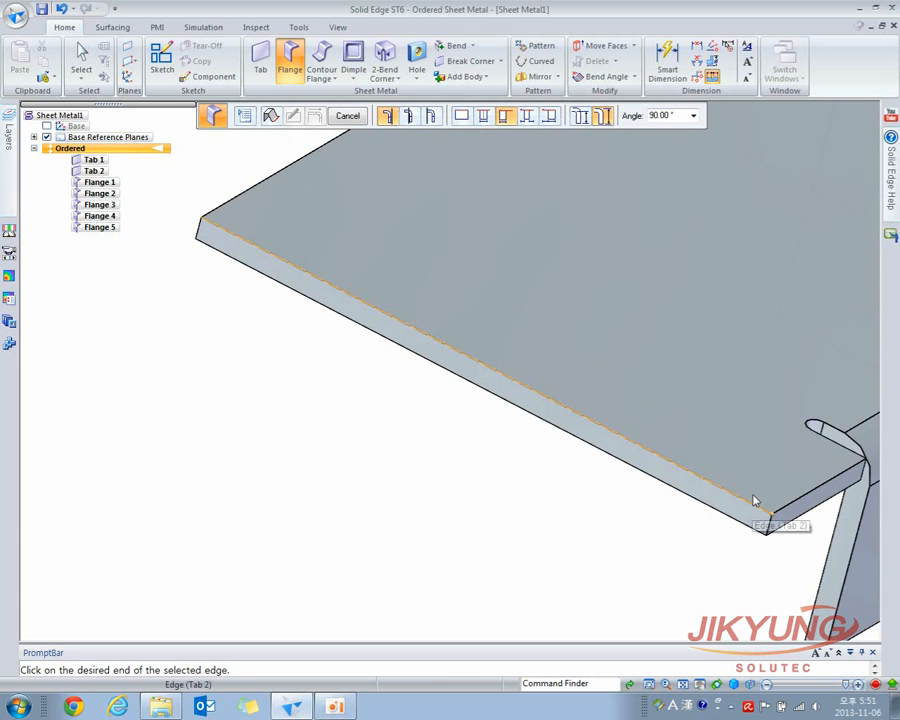
click(224, 234)
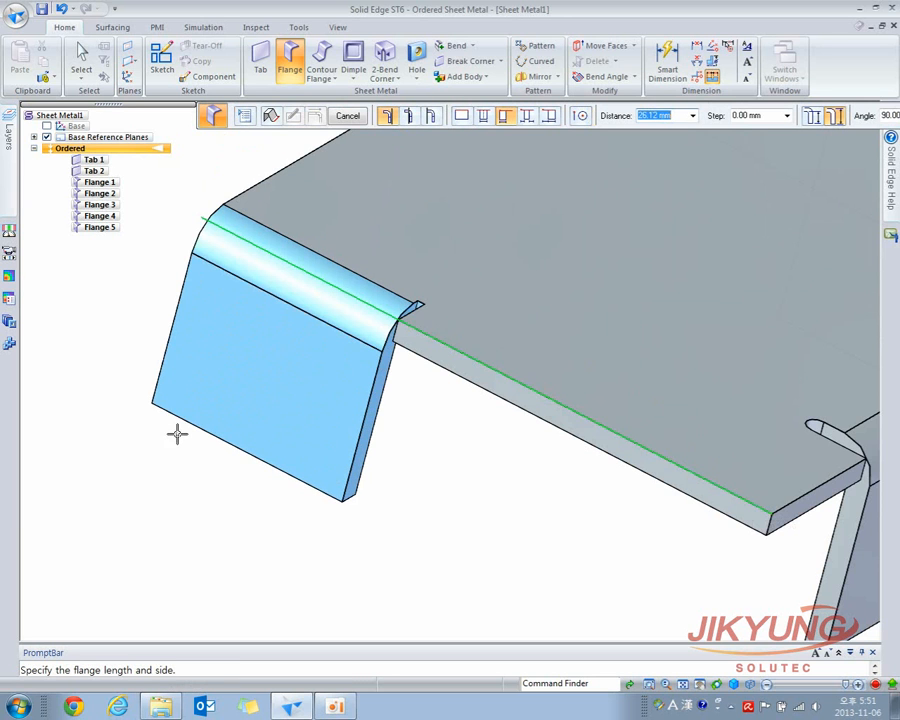
click(527, 115)
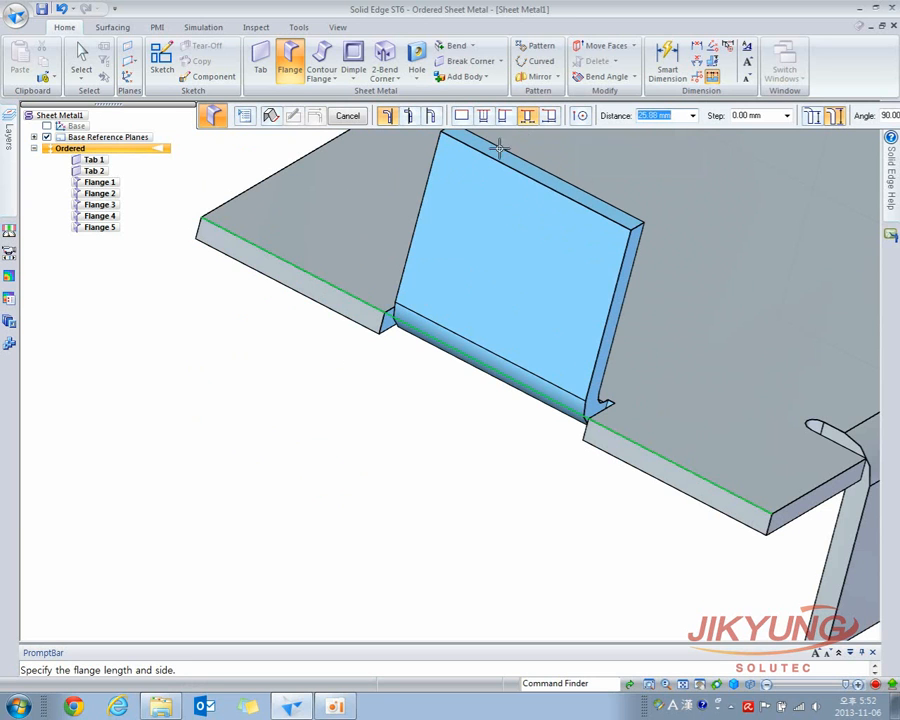
- Place a downward 90° flange about 34 mm long using the From End option, offset from the far corner of the end edge
click(549, 115)
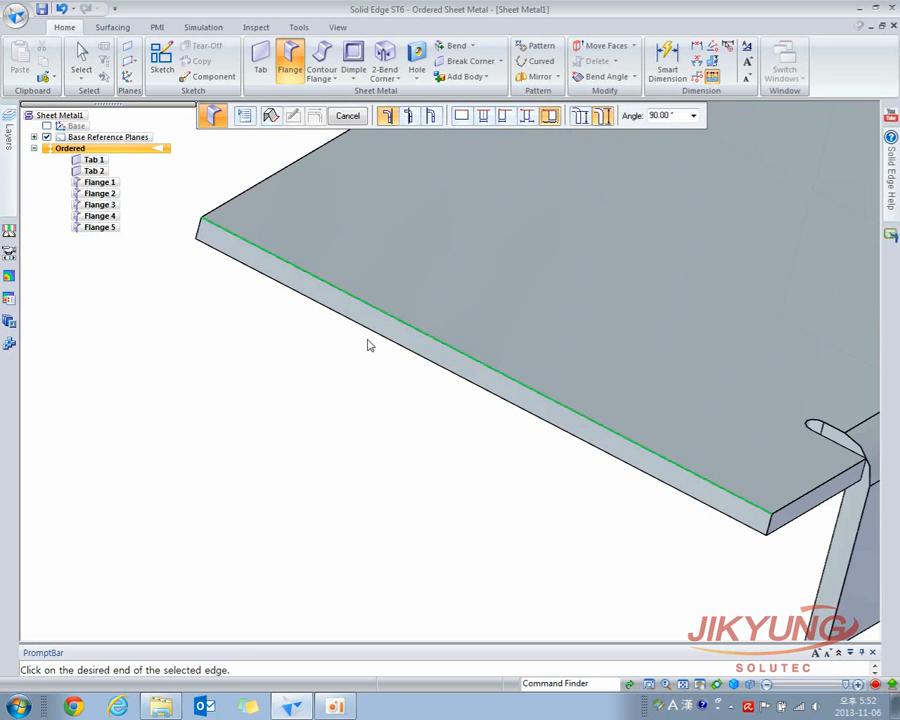
click(316, 280)
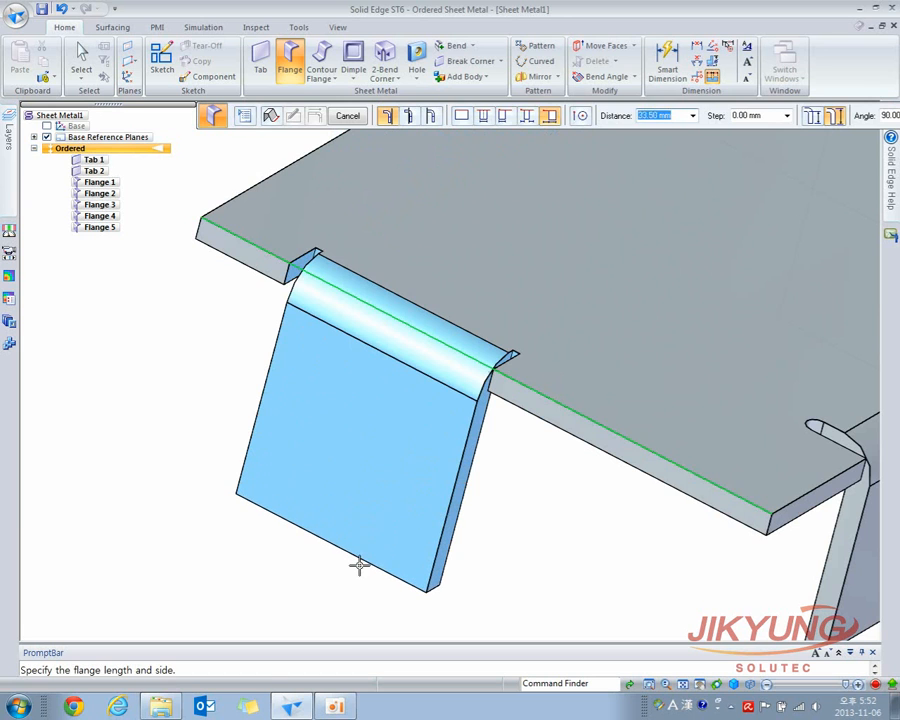
click(360, 559)
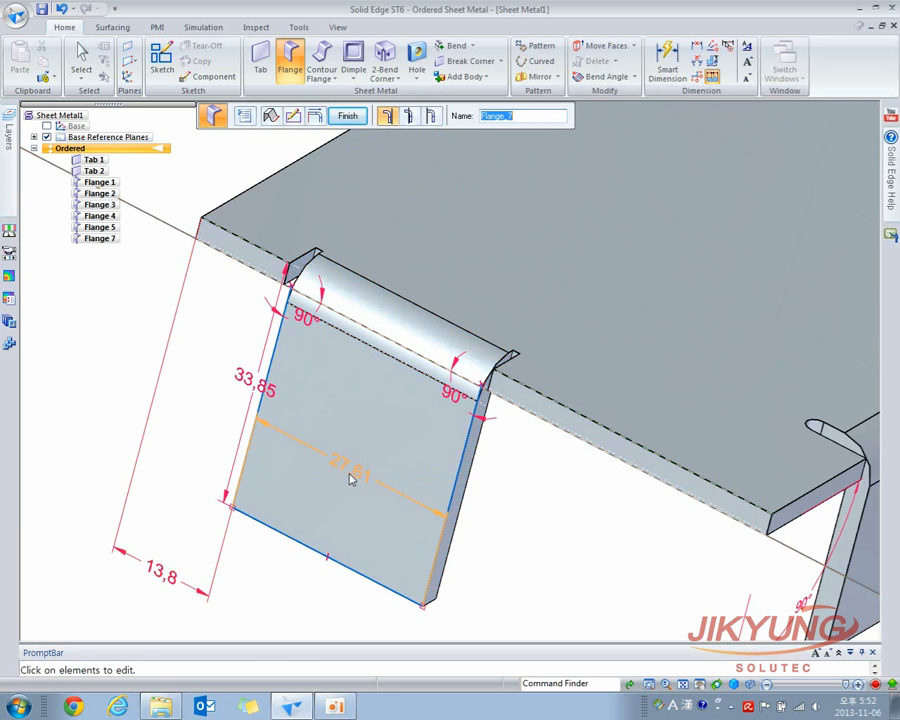
- Set the flange's offset from the corner to 15 mm and its width to 10 mm, and finish it
click(170, 572)
text(15)
key(Return)
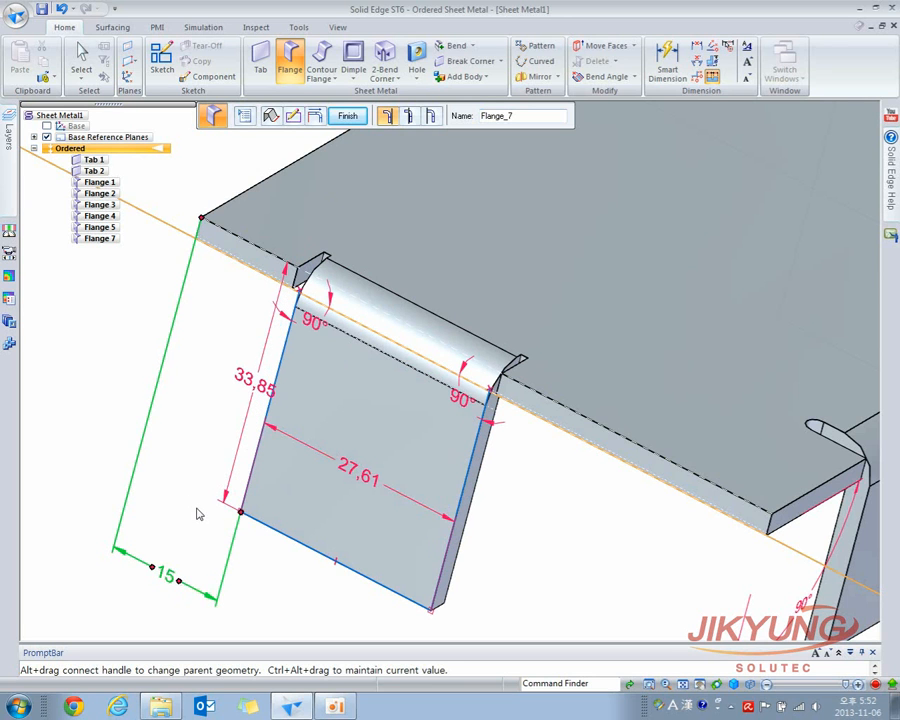
click(357, 482)
text(10)
key(Return)
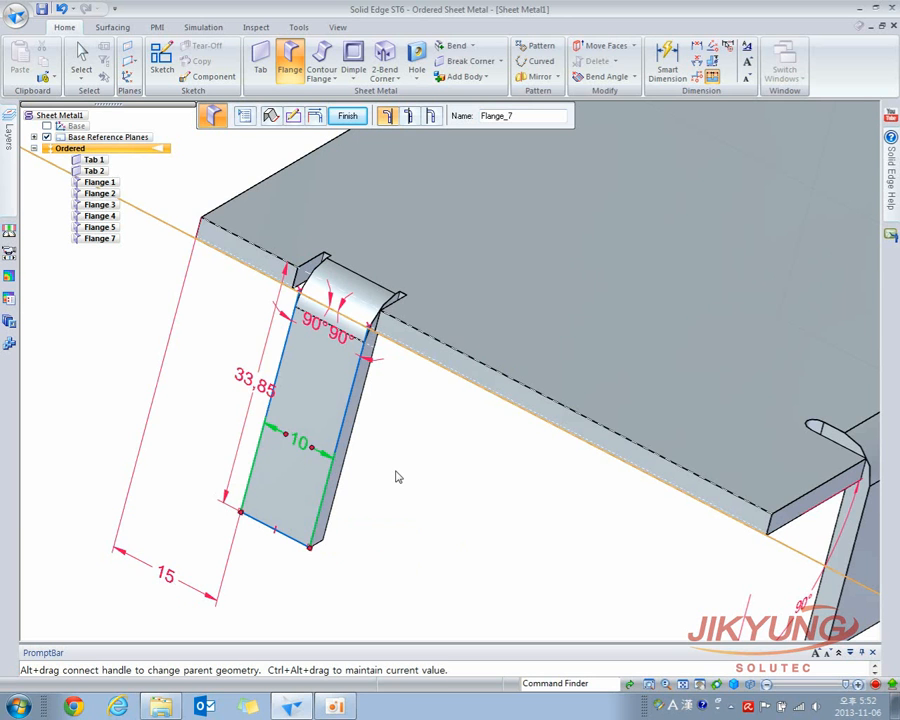
click(406, 522)
scroll(415, 492, down, 2)
shift+middle_drag(415, 492, 440, 448)
key(Escape)
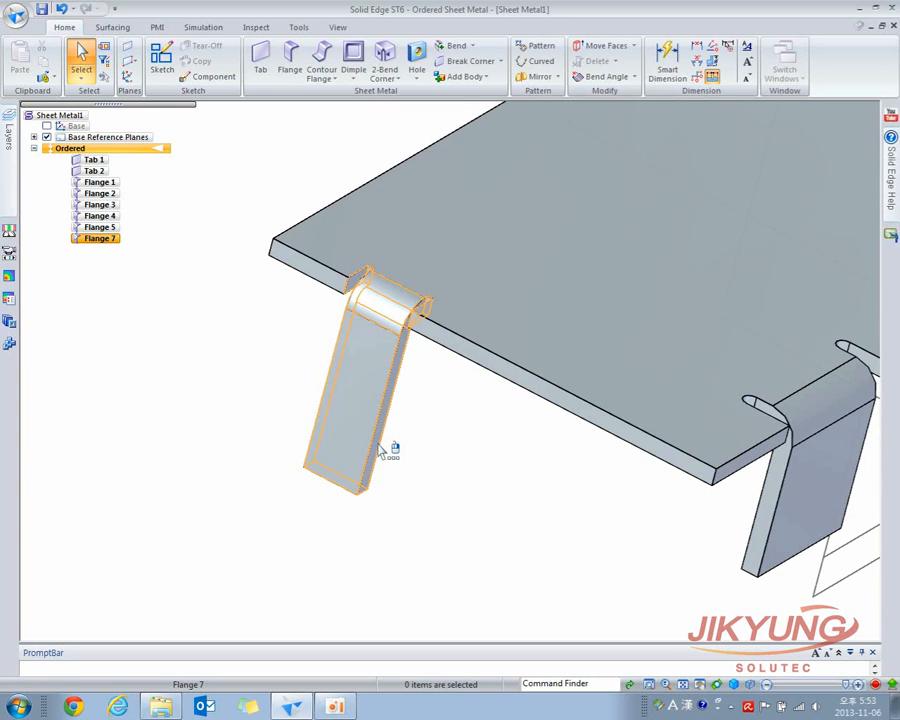
- Add a full-width 47 mm downward flange along the rest of the end edge and inspect its bend angle from several sides
click(290, 56)
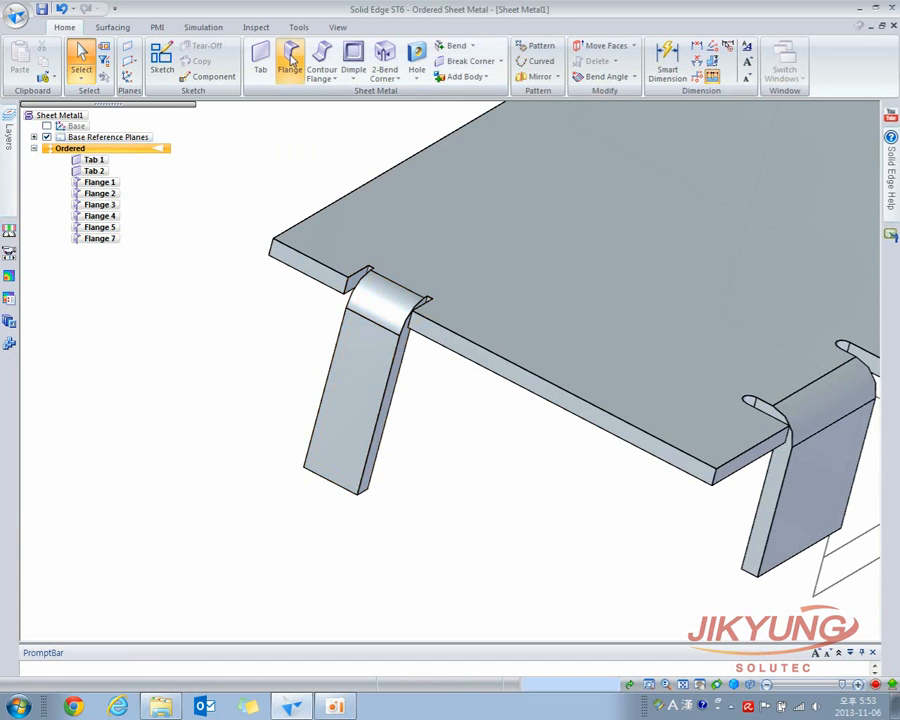
click(568, 398)
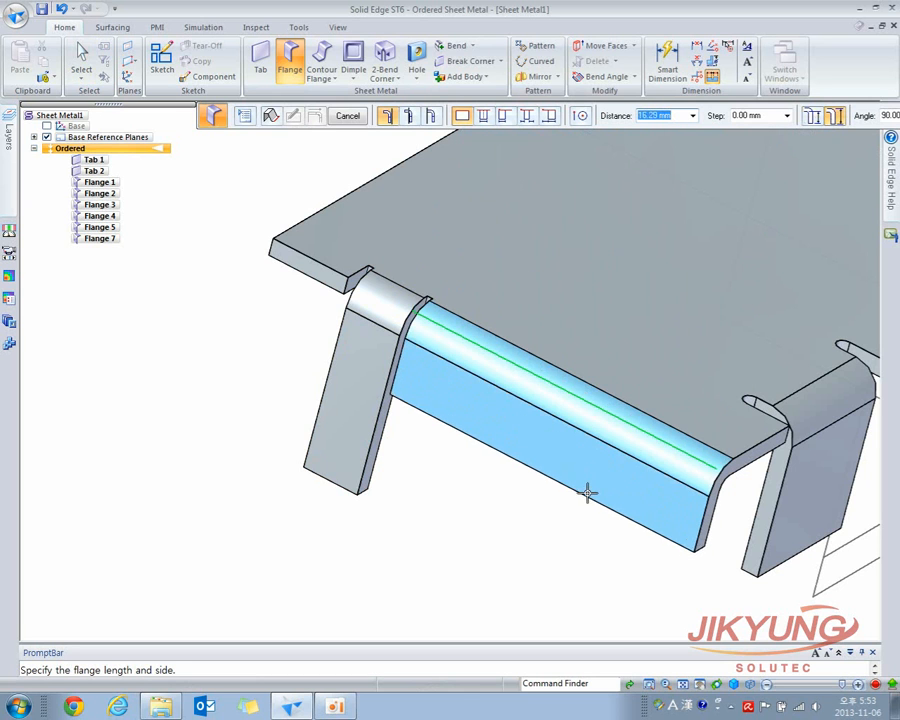
text(47)
key(Return)
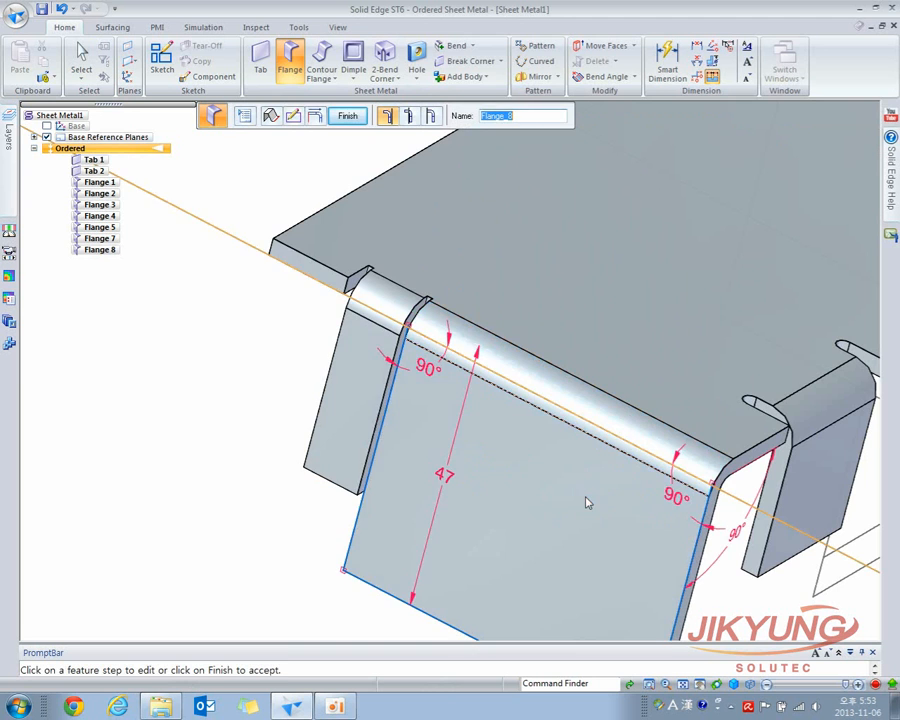
middle_drag(572, 486, 584, 397)
scroll(530, 469, down, 3)
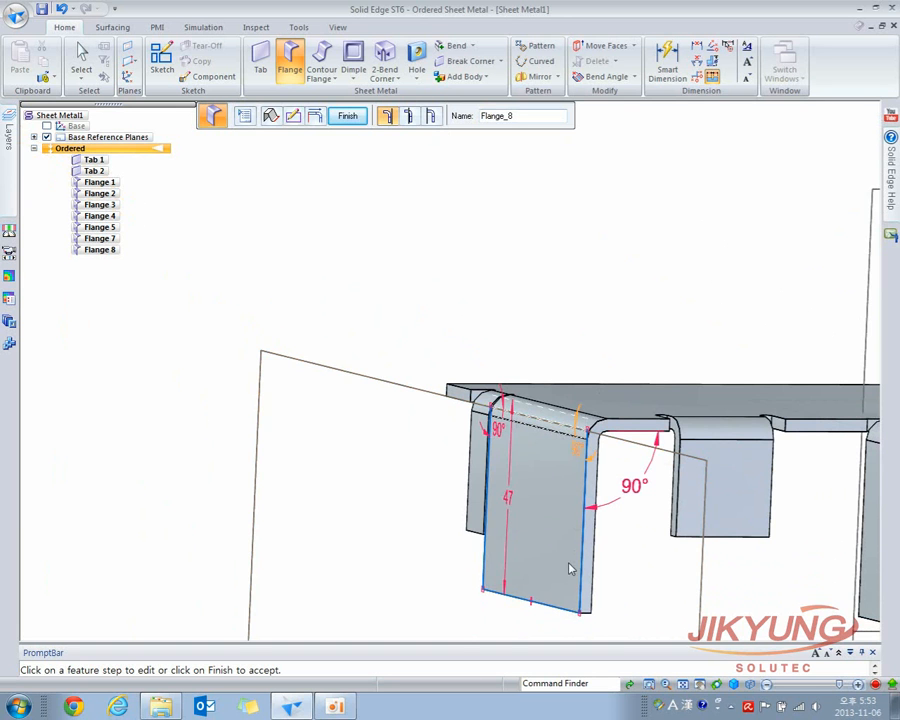
middle_drag(560, 546, 562, 461)
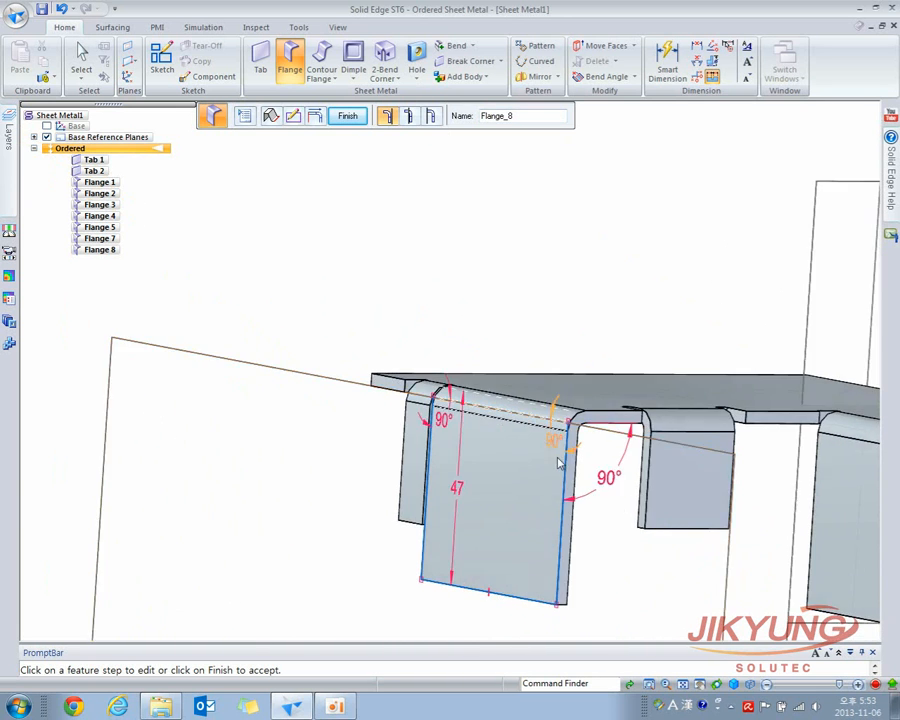
middle_drag(500, 460, 566, 487)
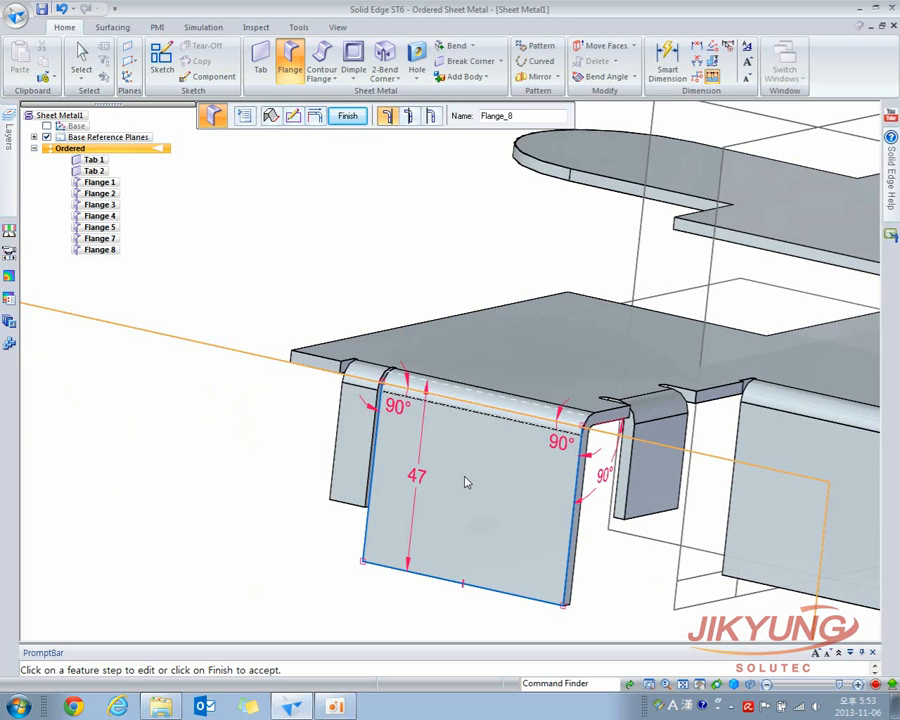
middle_drag(460, 478, 510, 508)
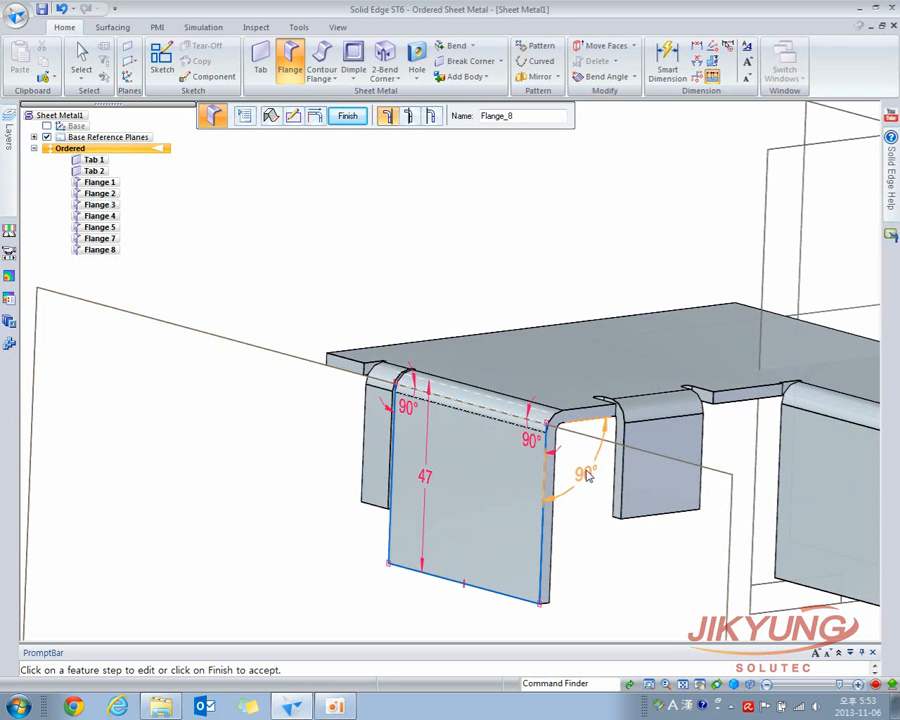
- Finish the 47 mm flange and delete it from the part
click(81, 57)
click(502, 522)
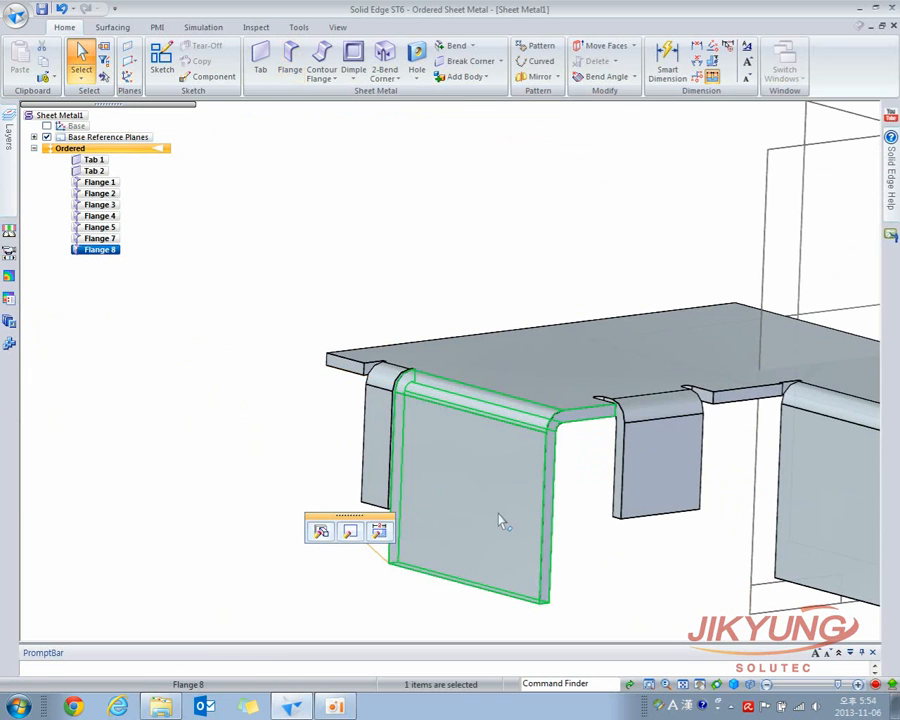
key(Delete)
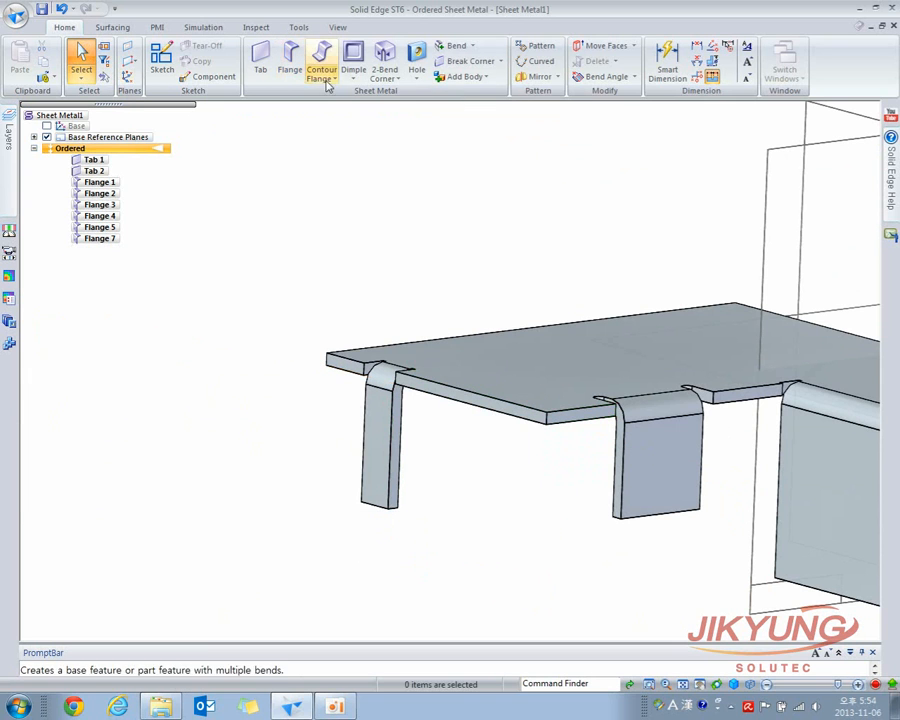
- Add a full-width downward flange about 41 mm long on the end edge beside the narrow flange
click(290, 58)
click(453, 390)
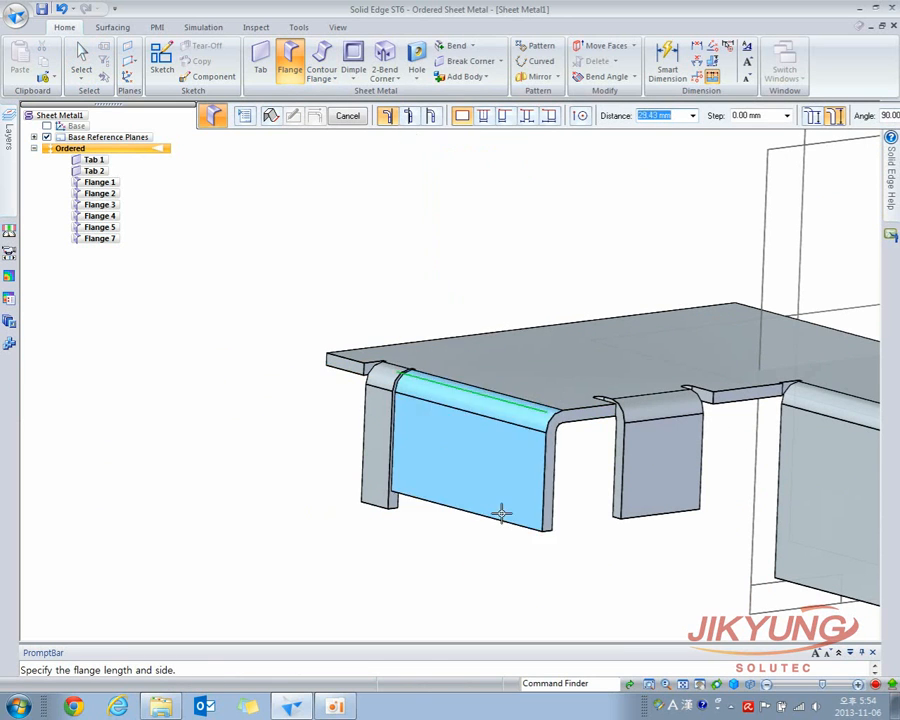
click(482, 572)
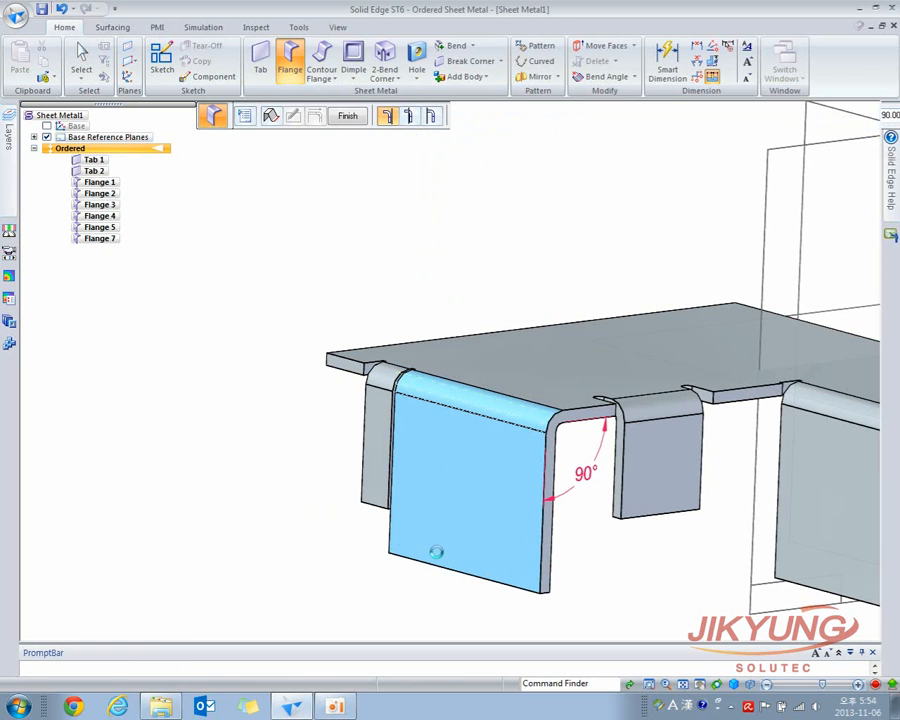
- Set the bend angle of the full-width flange to 108°
middle_drag(590, 484, 505, 485)
click(457, 479)
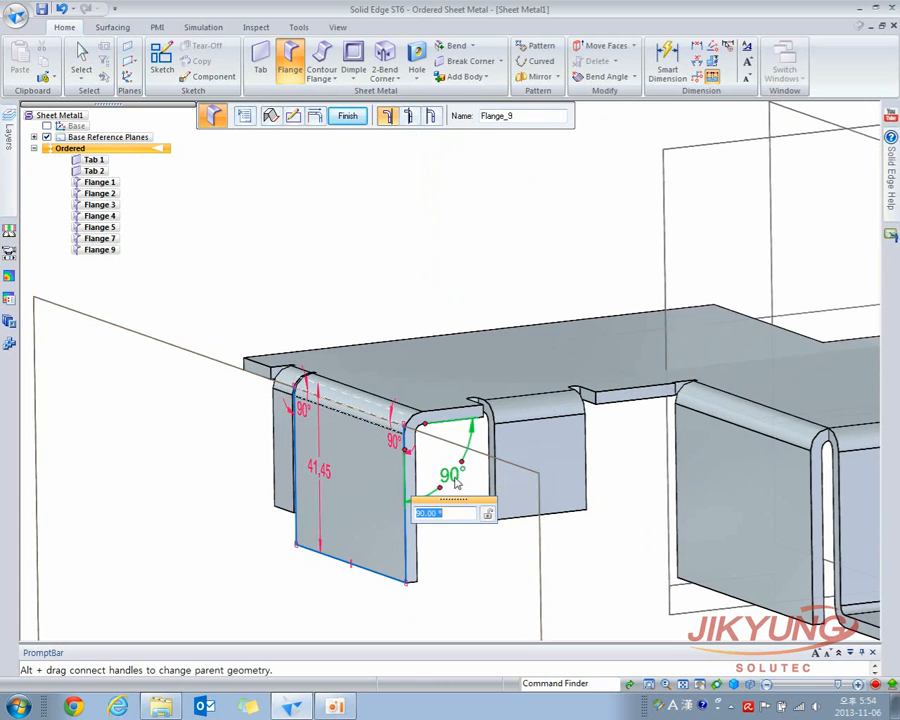
scroll(456, 515, down, 1)
scroll(455, 515, down, 4)
scroll(455, 515, up, 3)
scroll(455, 513, up, 8)
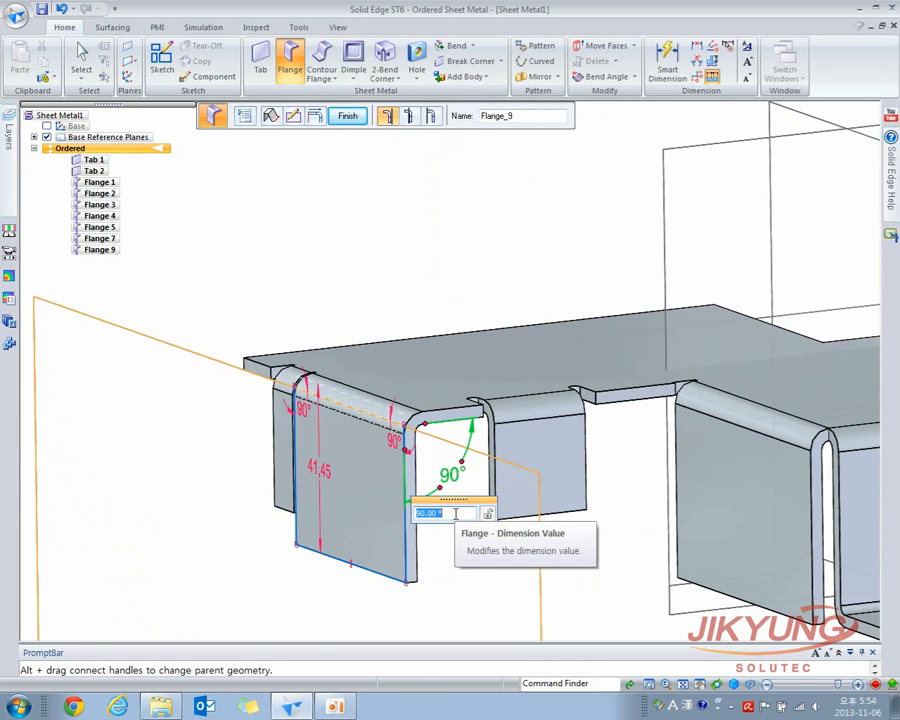
scroll(455, 513, down, 1)
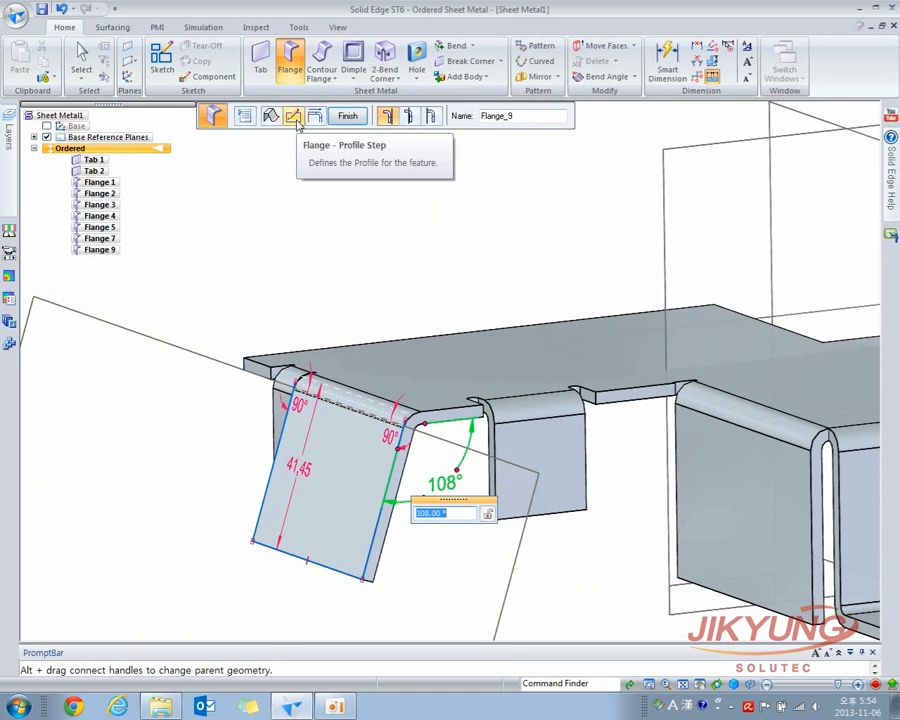
- Edit the 108° flange's profile, cutting a rectangular notch from its lower corner with two lines and a trim, and finish the flange
click(294, 118)
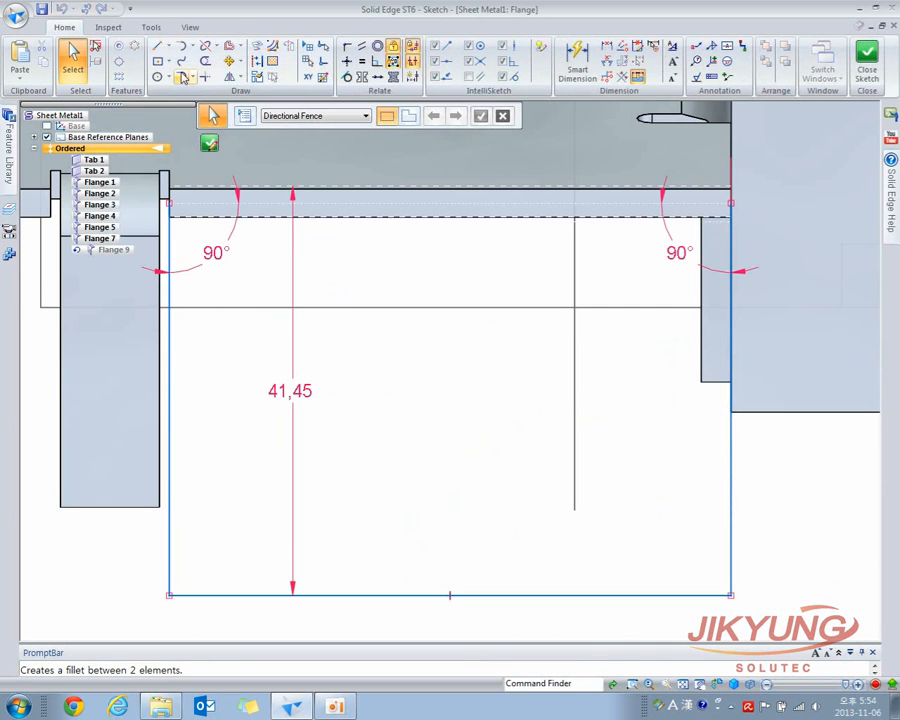
click(157, 46)
click(170, 461)
click(496, 461)
click(496, 595)
click(205, 61)
mouse_move(190, 505)
mouse_down()
mouse_move(167, 527)
mouse_move(226, 586)
mouse_up()
click(209, 143)
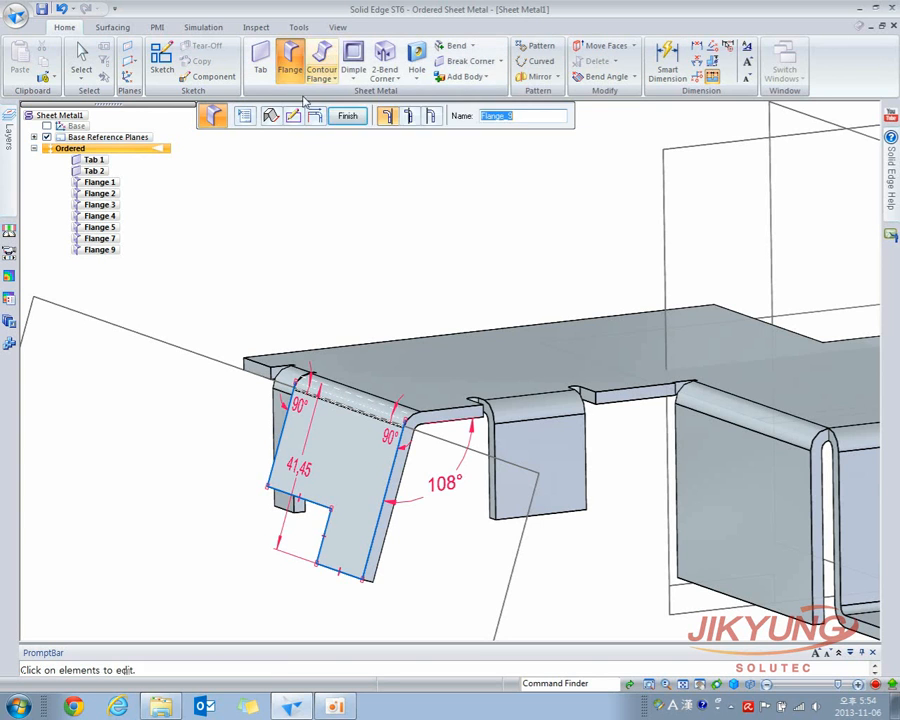
key(Escape)
click(348, 467)
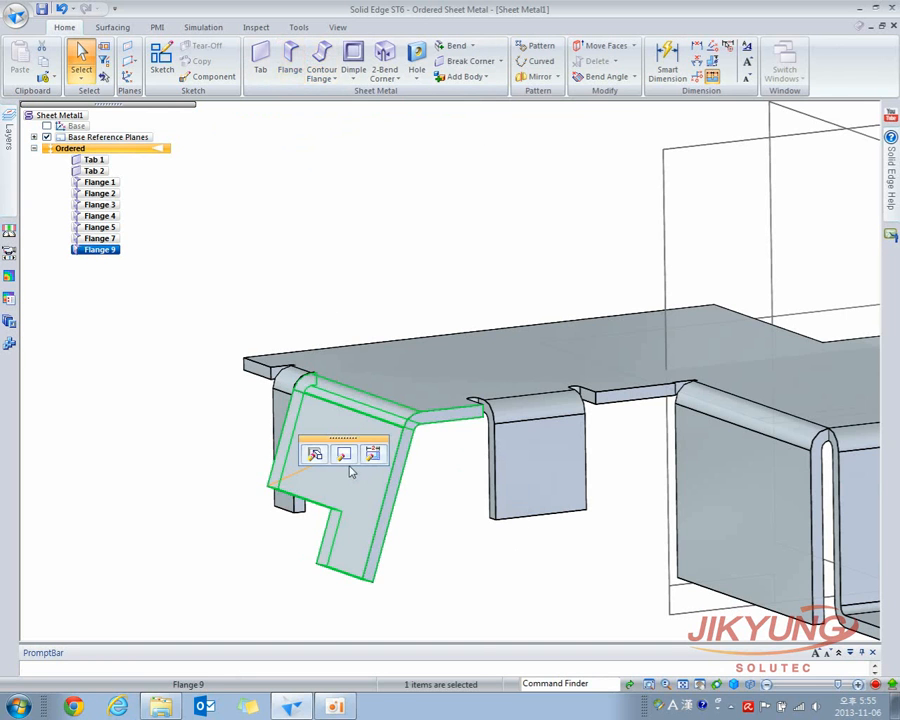
- Add a full-width downward 90° flange about 58 mm long on the tab's straight side edge beside the rectangular cutout
middle_drag(299, 277, 603, 289)
click(290, 62)
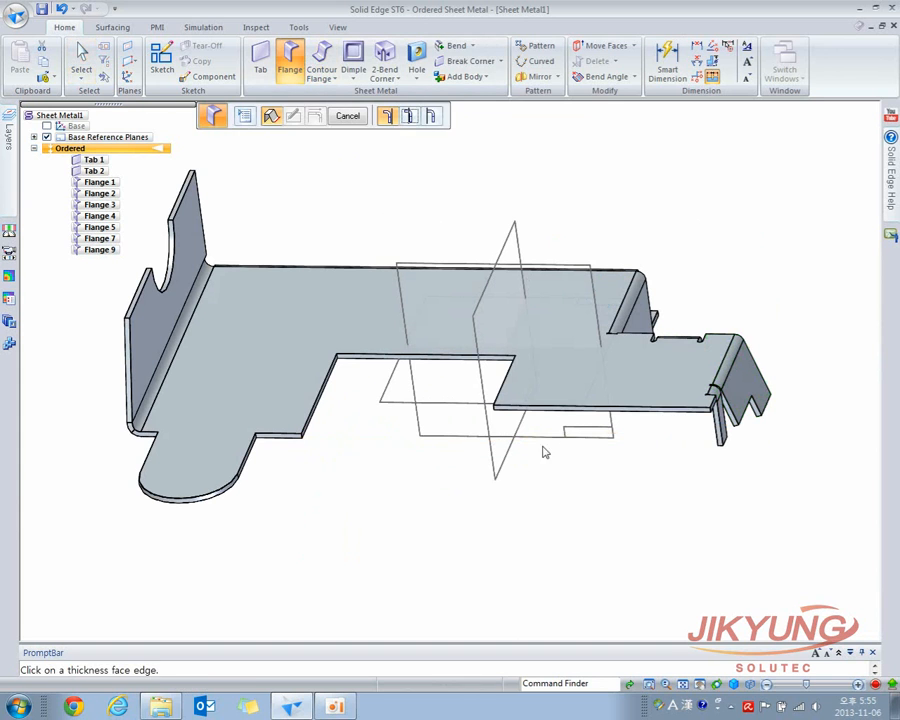
click(557, 410)
click(558, 502)
scroll(617, 410, up, 3)
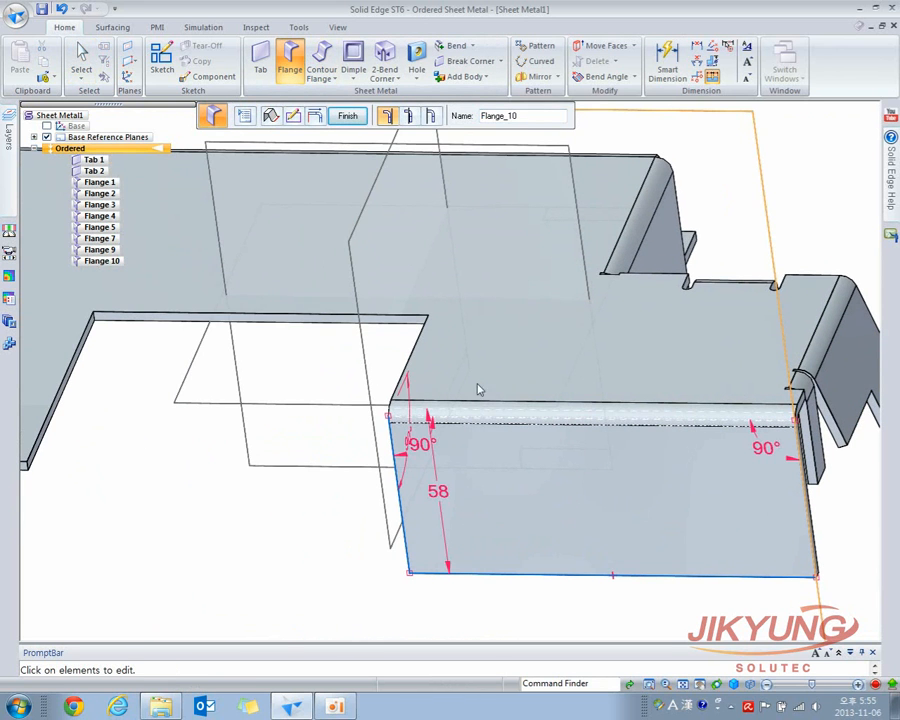
- Edit the 58 mm flange's profile, moving its side line beside the cutout inward so the flange narrows and the line is about 48 mm long
click(293, 115)
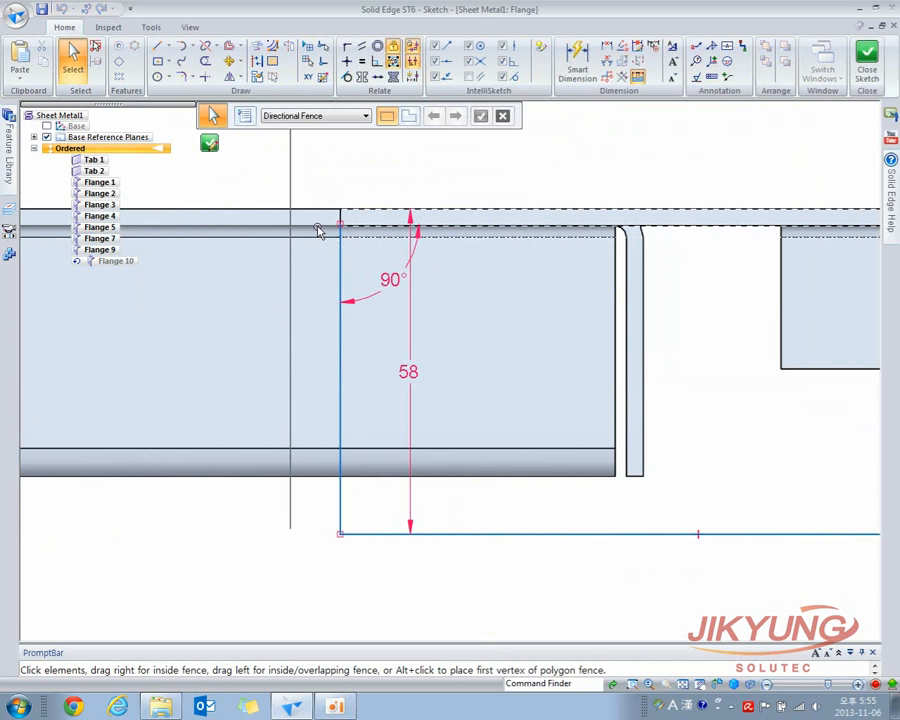
mouse_move(332, 219)
ctrl+middle_down()
mouse_move(309, 440)
mouse_move(293, 450)
mouse_move(272, 354)
ctrl+middle_up()
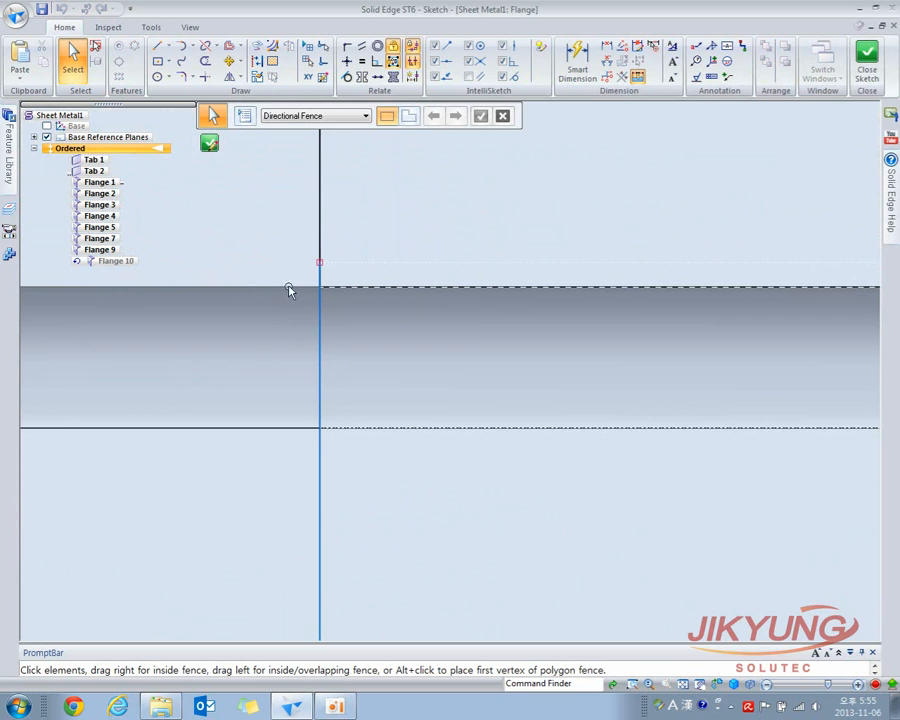
mouse_move(343, 268)
ctrl+middle_down()
mouse_move(366, 255)
mouse_move(289, 261)
ctrl+middle_up()
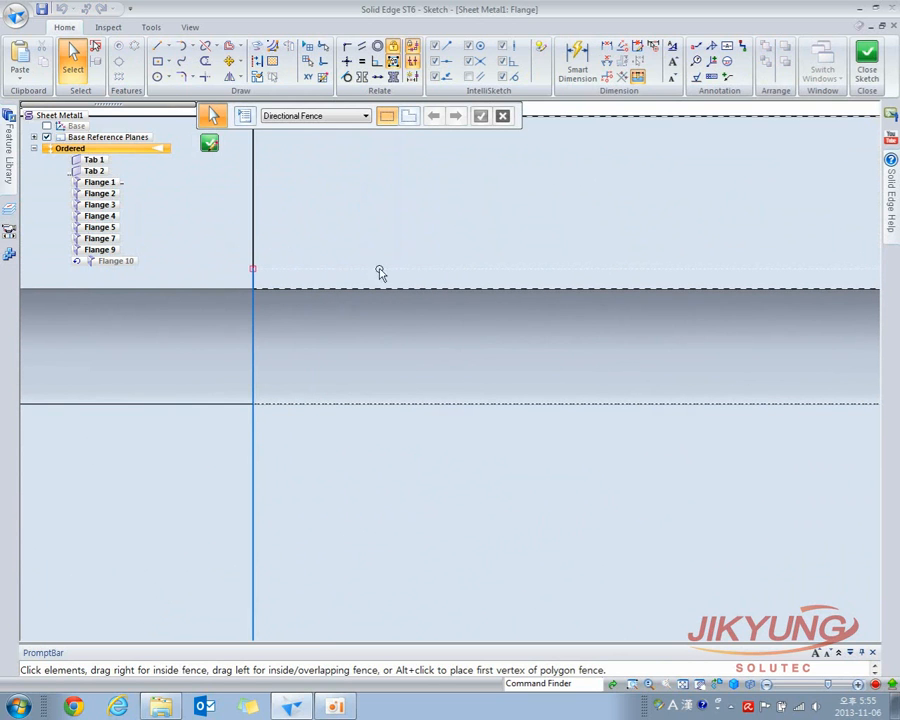
click(267, 302)
ctrl+middle_drag(267, 302, 296, 206)
shift+middle_drag(290, 304, 265, 215)
drag(251, 195, 280, 234)
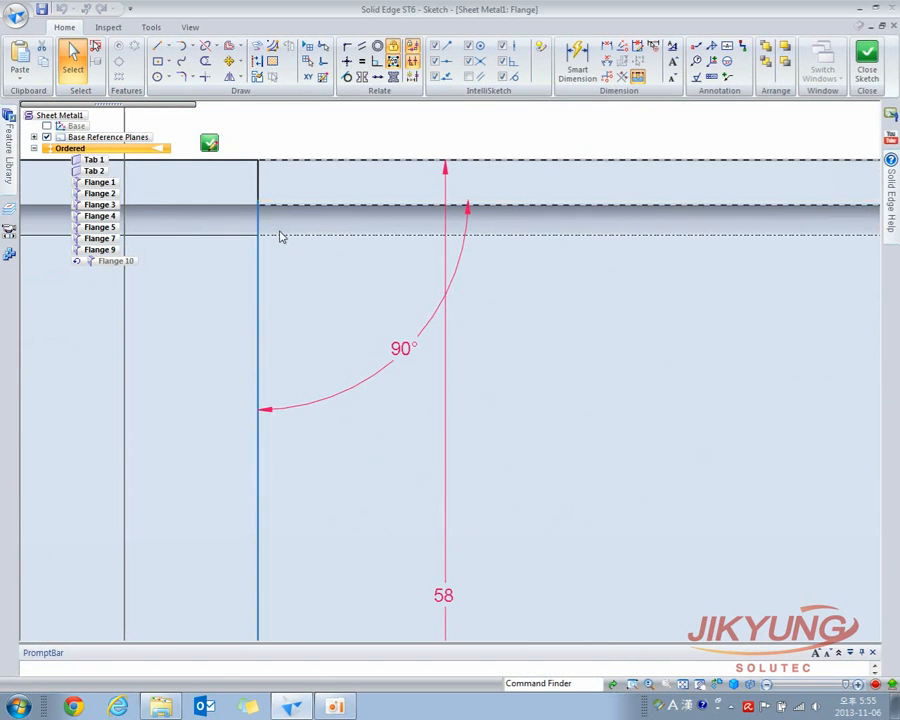
click(259, 222)
mouse_move(259, 200)
mouse_down()
mouse_move(474, 292)
mouse_move(578, 312)
mouse_up()
scroll(520, 300, down, 3)
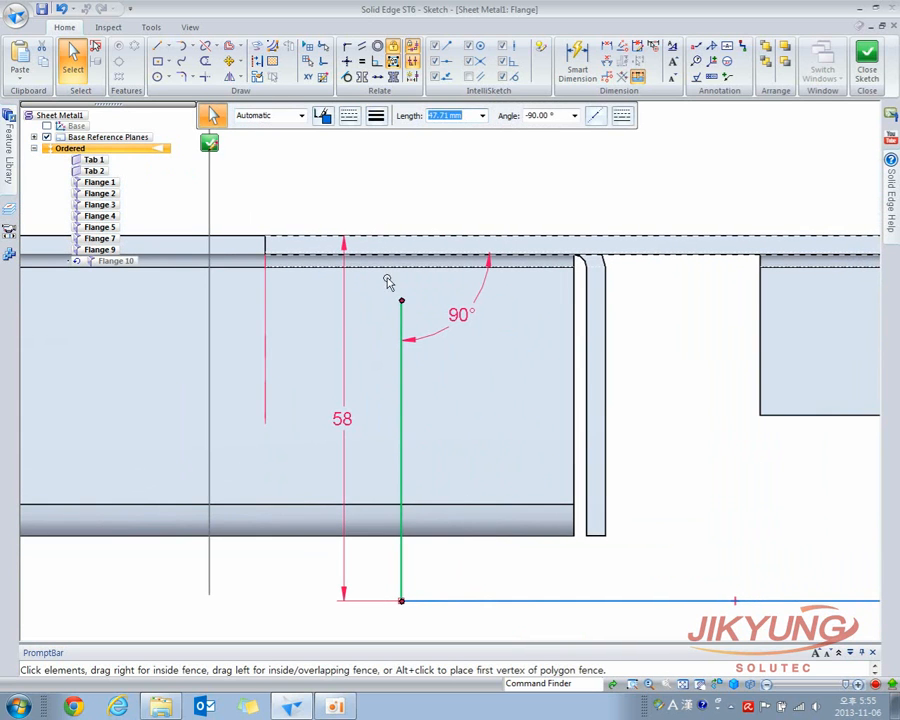
mouse_move(404, 301)
mouse_down()
mouse_move(410, 262)
mouse_move(405, 298)
mouse_up()
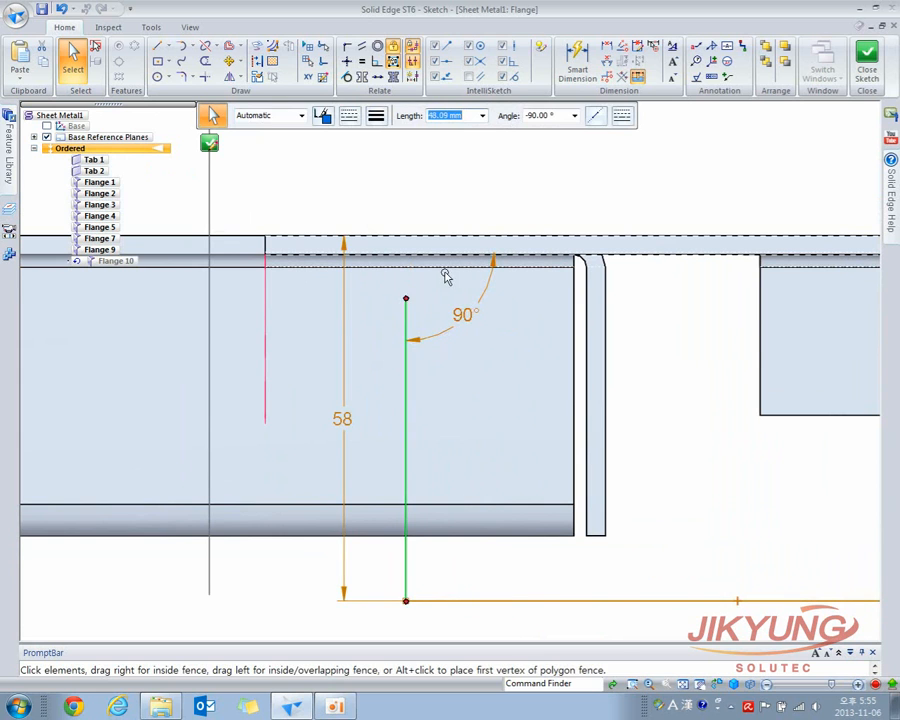
- Delete the 58 mm length dimension and both 90° corner angle dimensions from the flange profile
key(Escape)
click(345, 322)
key(Delete)
click(438, 333)
key(Delete)
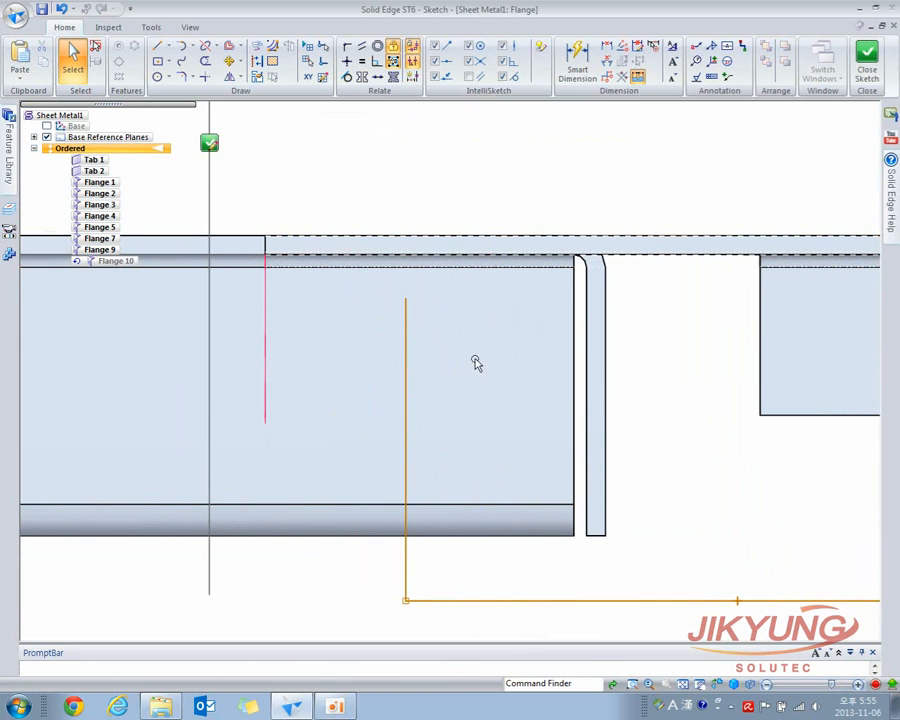
scroll(499, 350, down, 3)
shift+middle_drag(493, 303, 465, 301)
click(614, 276)
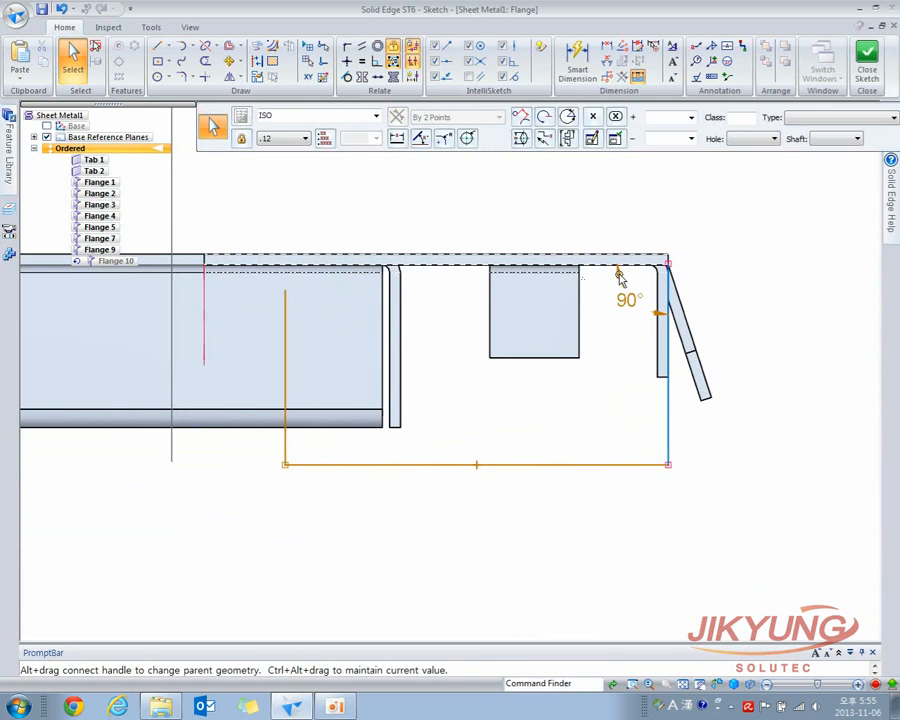
key(Delete)
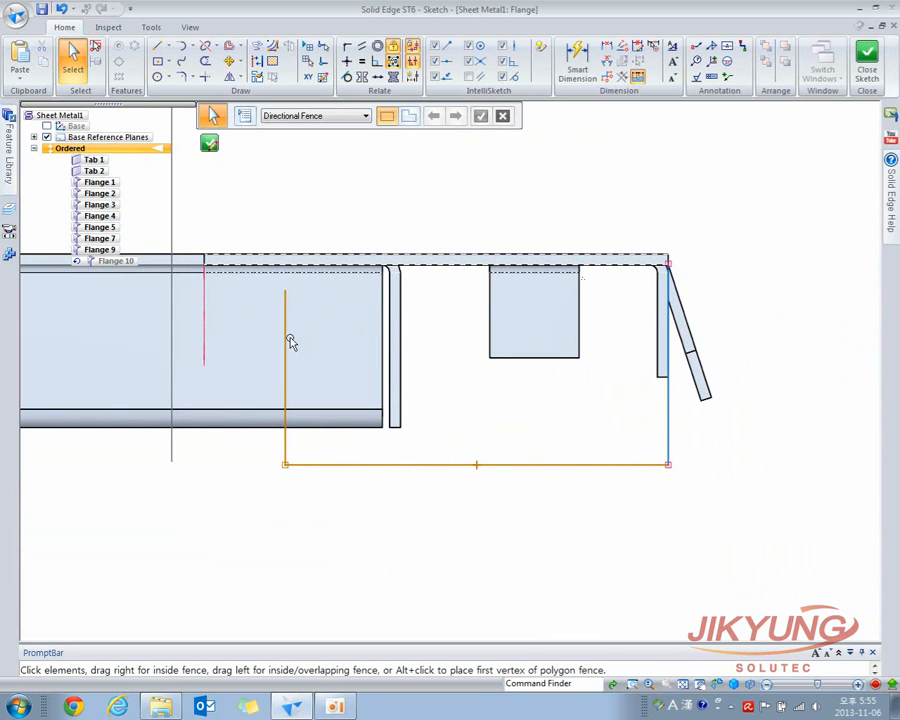
- Try to close the profile with the inner side line stretched to about 51 mm, short of the tab edge
click(286, 320)
drag(287, 291, 280, 278)
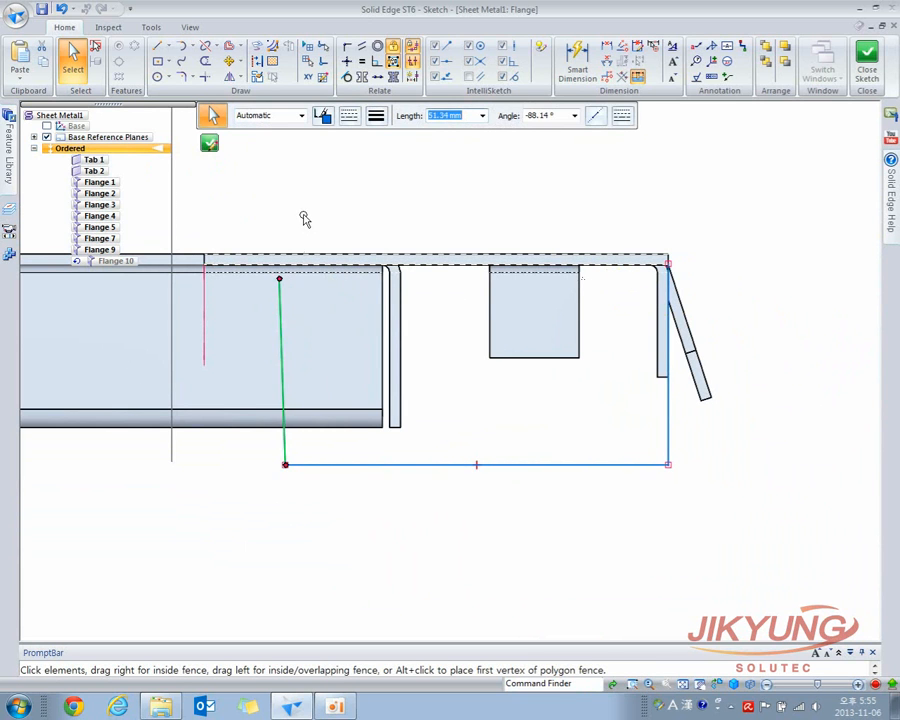
click(305, 220)
click(209, 143)
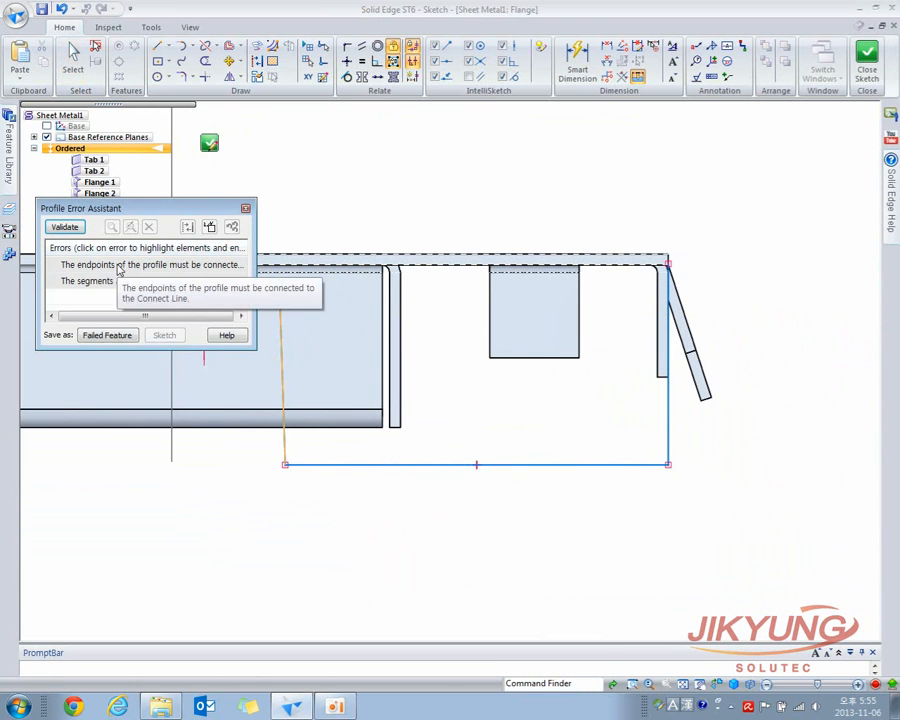
click(246, 209)
- Extend the slanted side line past the tab's thickness and close the flange profile
scroll(285, 405, up, 3)
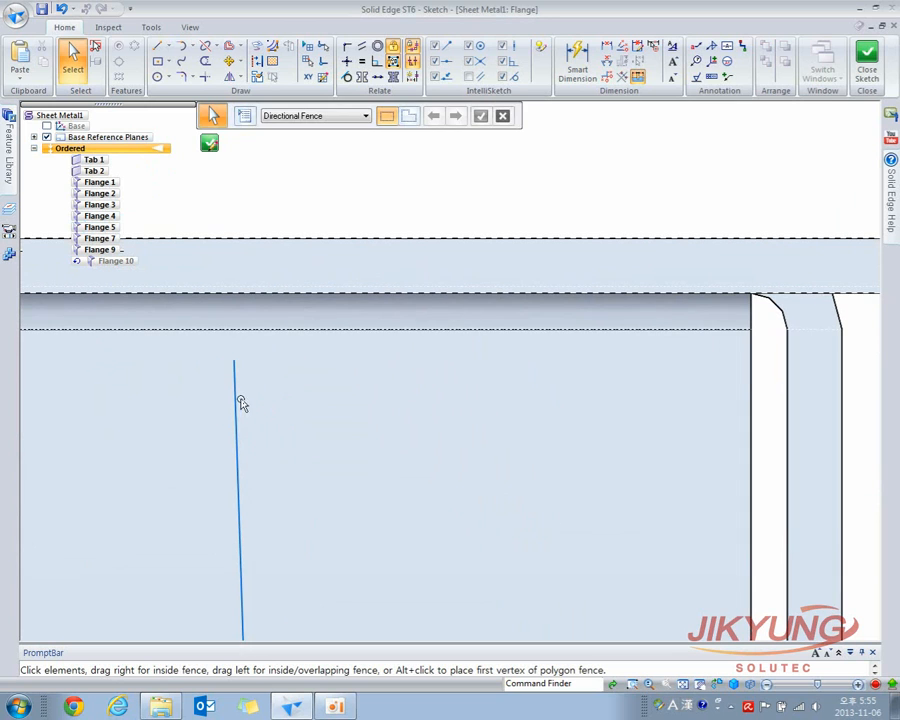
click(237, 402)
drag(236, 361, 234, 211)
click(292, 358)
scroll(311, 369, down, 3)
shift+middle_drag(311, 369, 370, 293)
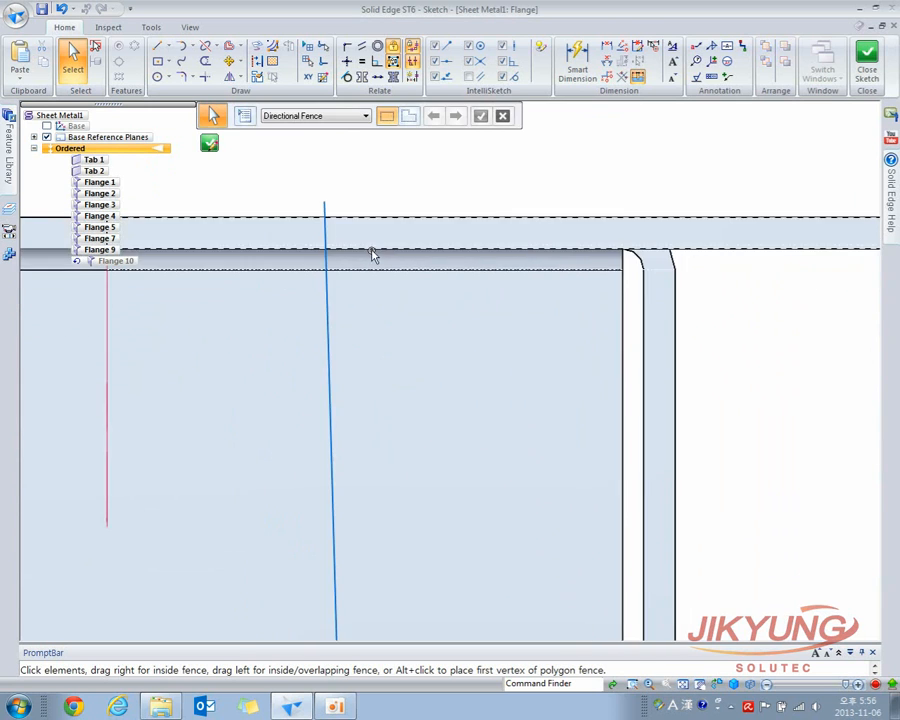
click(209, 143)
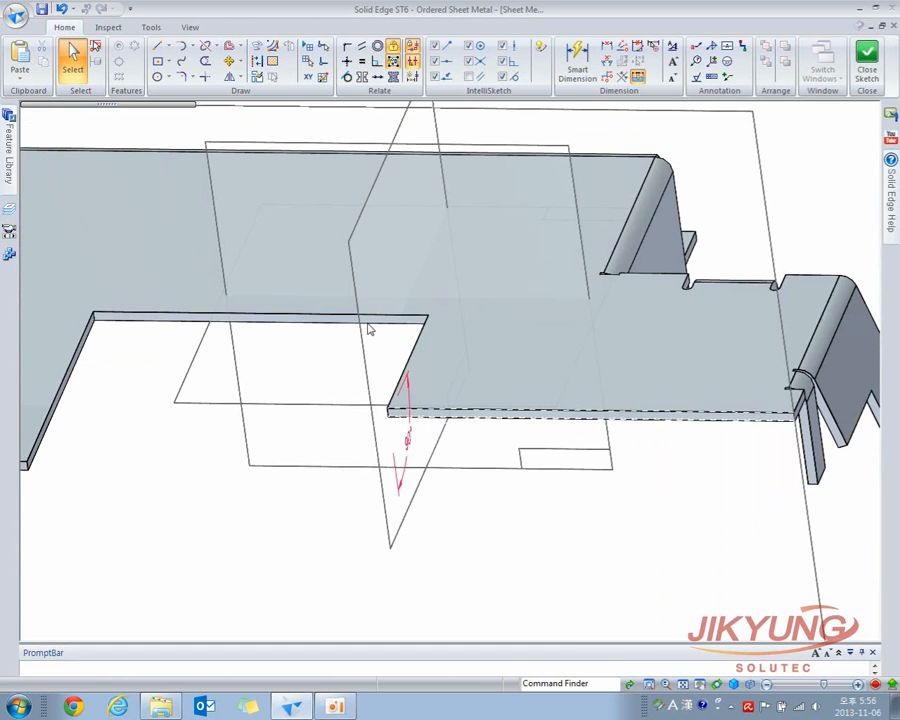
- Try two different outward offsets of the narrowed flange from the tab edge, and remove the offset
scroll(455, 415, up, 2)
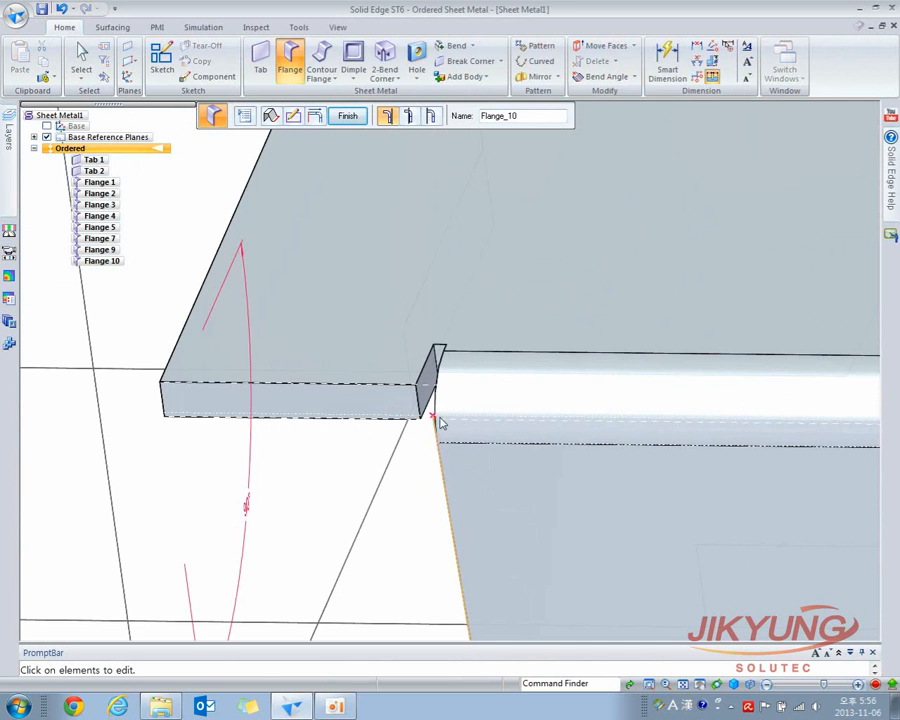
scroll(454, 432, up, 2)
mouse_move(470, 376)
middle_down()
mouse_move(480, 369)
mouse_move(474, 387)
middle_up()
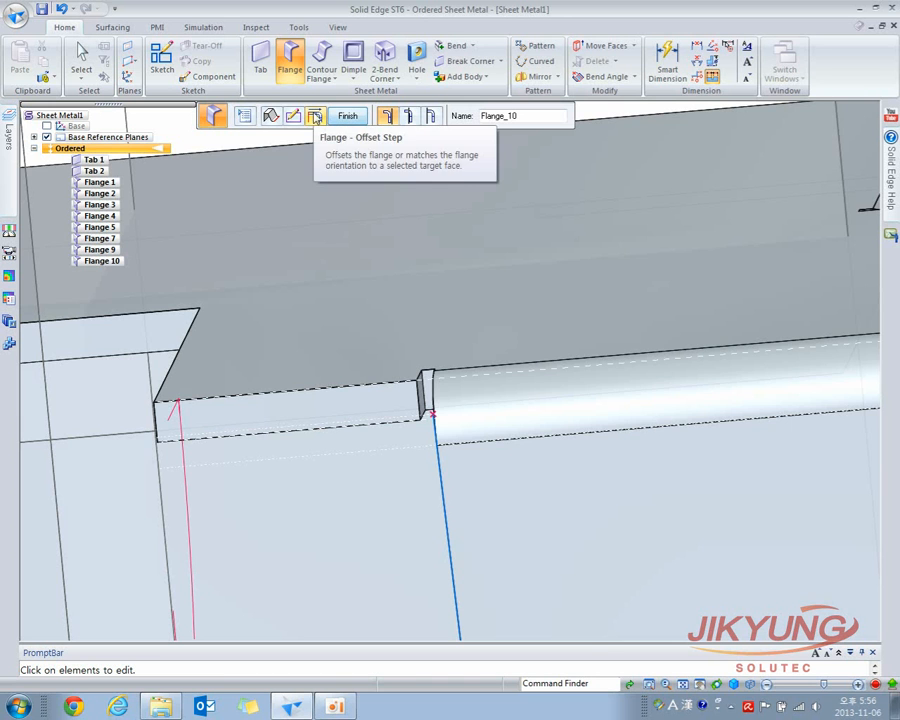
key(ctrl+f)
middle_drag(394, 237, 267, 277)
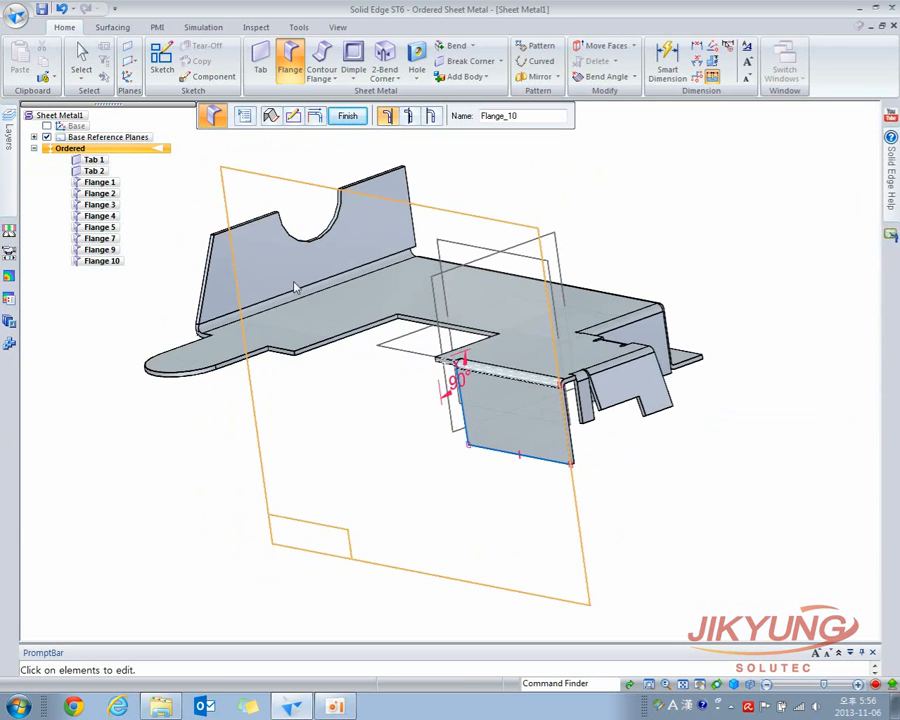
scroll(518, 438, up, 5)
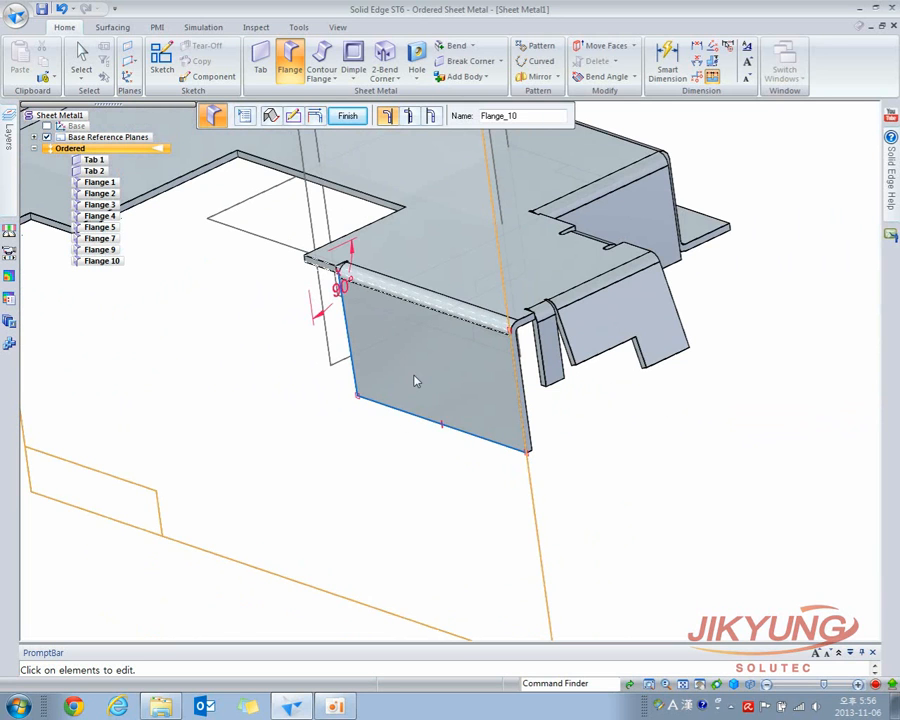
click(315, 117)
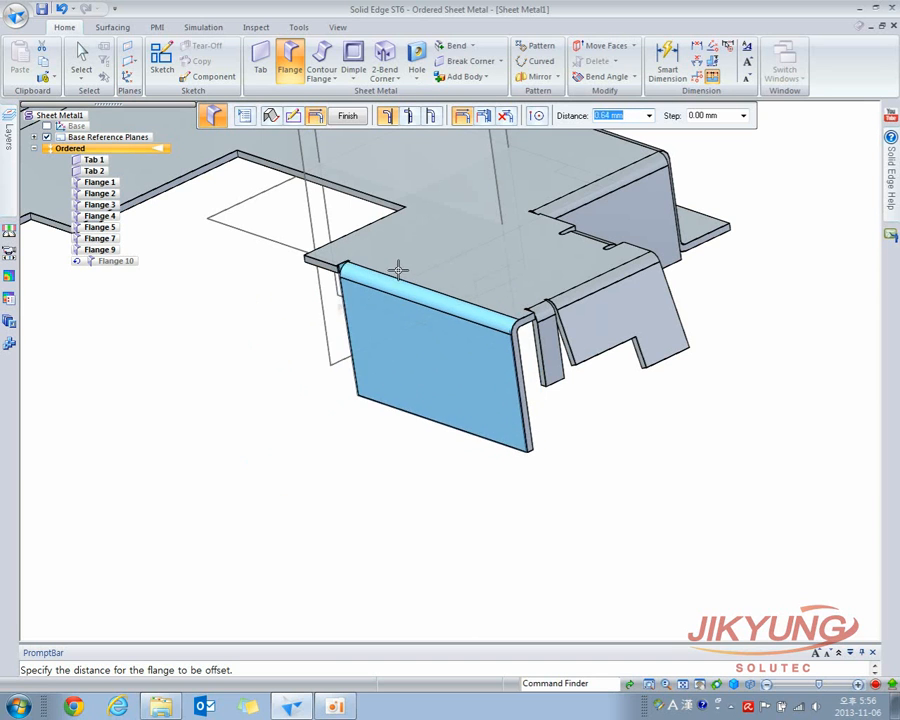
click(316, 298)
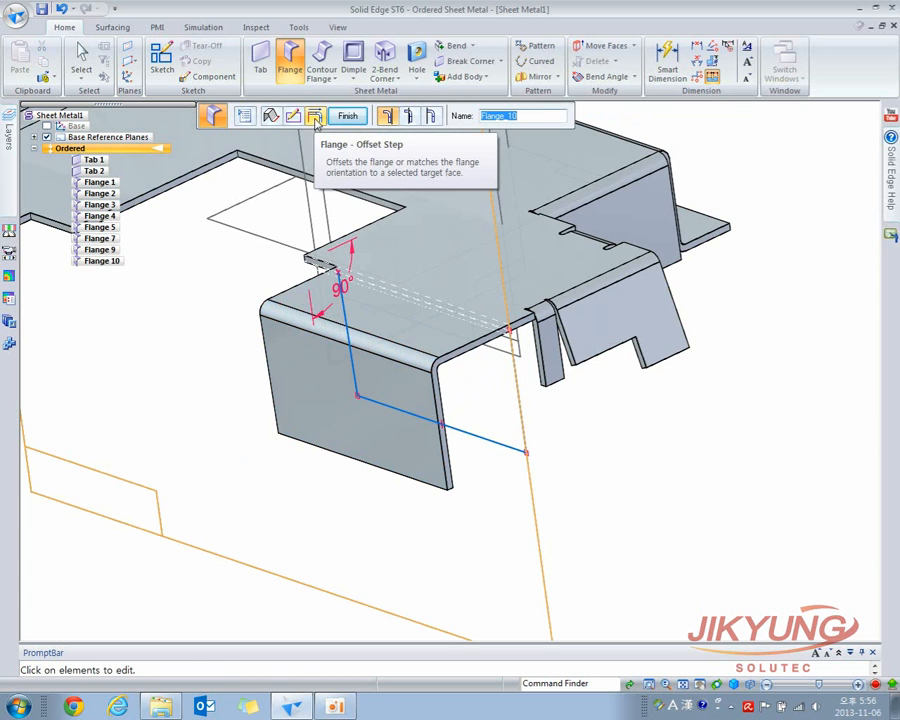
click(315, 117)
click(262, 315)
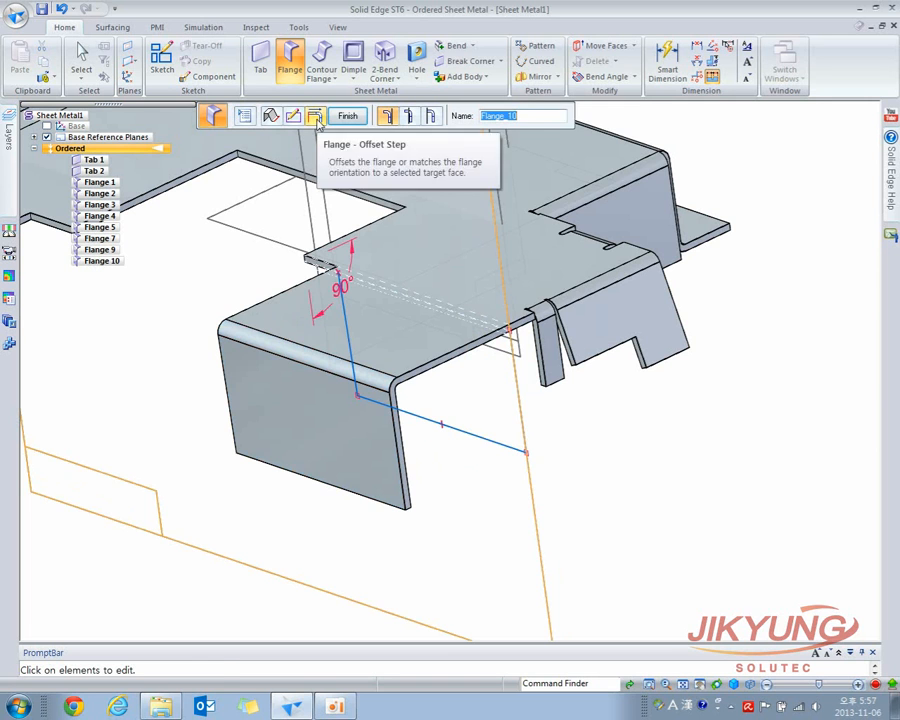
click(315, 117)
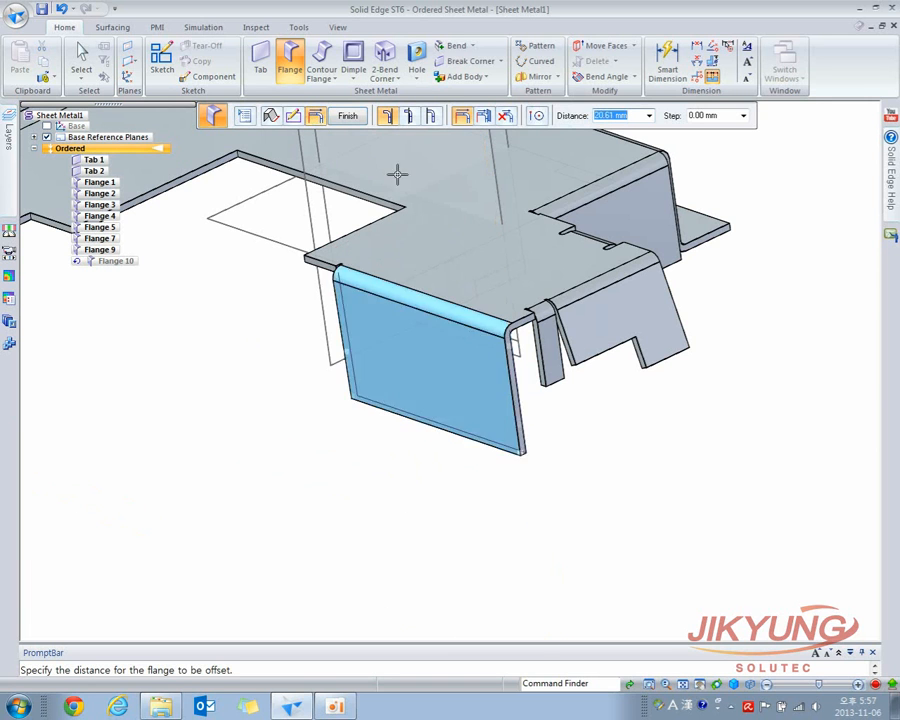
click(505, 117)
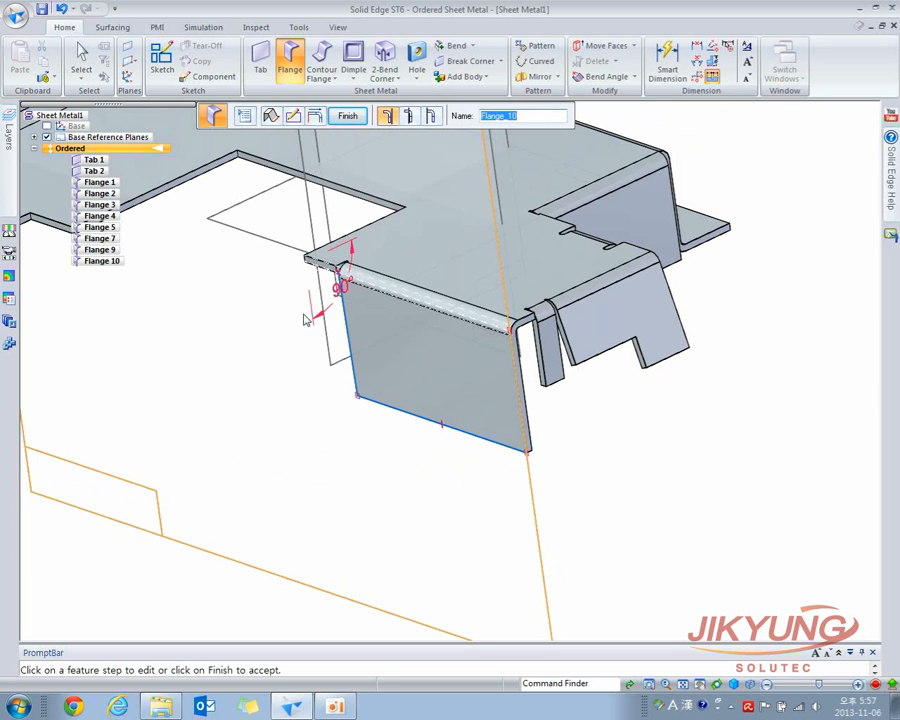
- Offset the narrowed flange outward from the tab edge and finish the feature
click(315, 116)
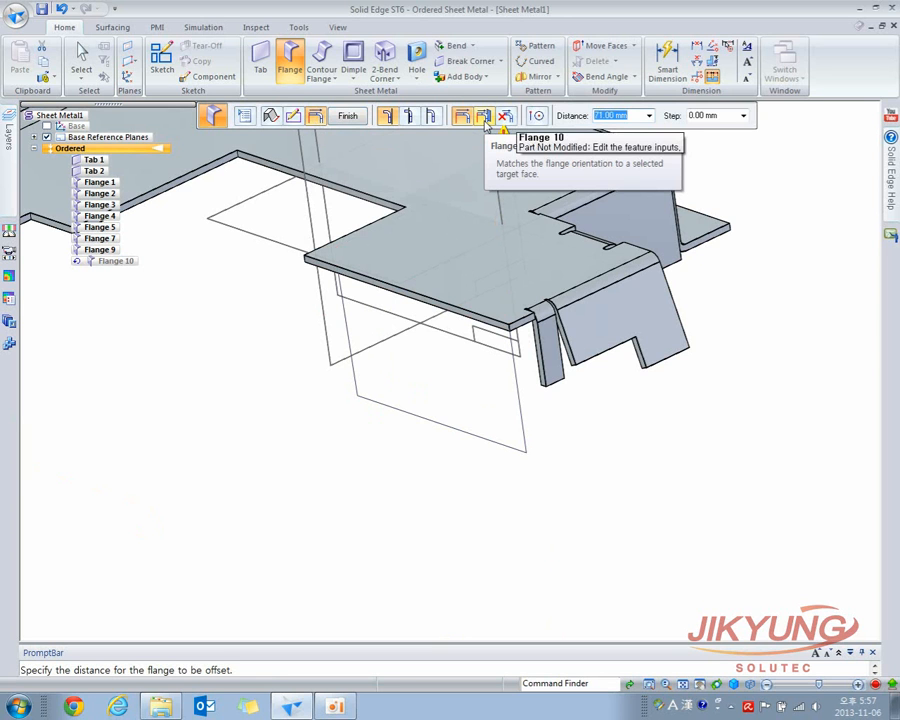
click(257, 277)
key(Escape)
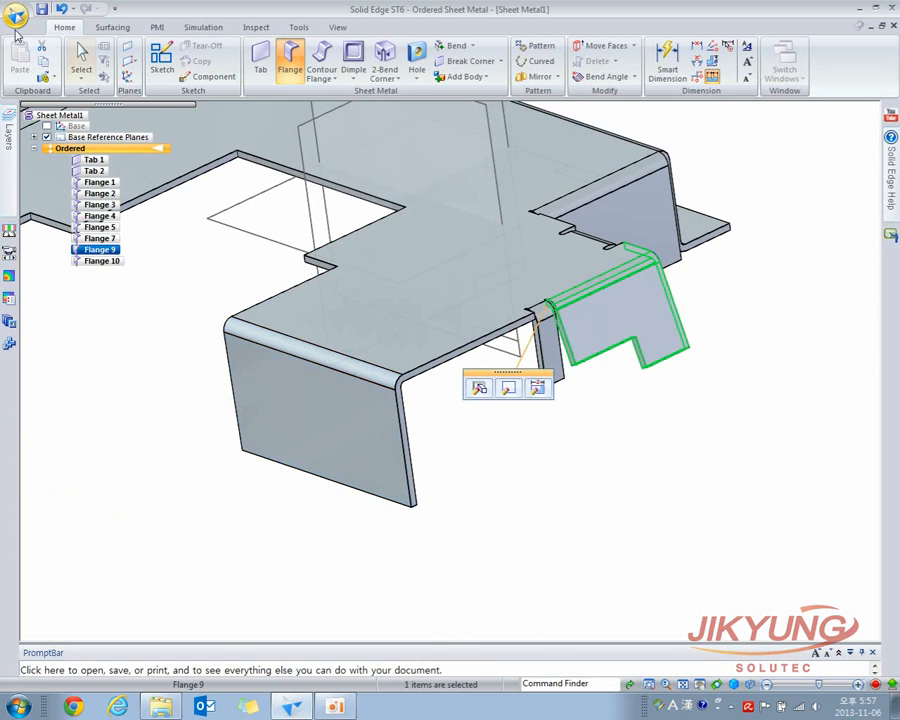
- Open the sheet metal file Part22-1_Match Face.psm from the Section 22 folder
click(16, 14)
click(44, 76)
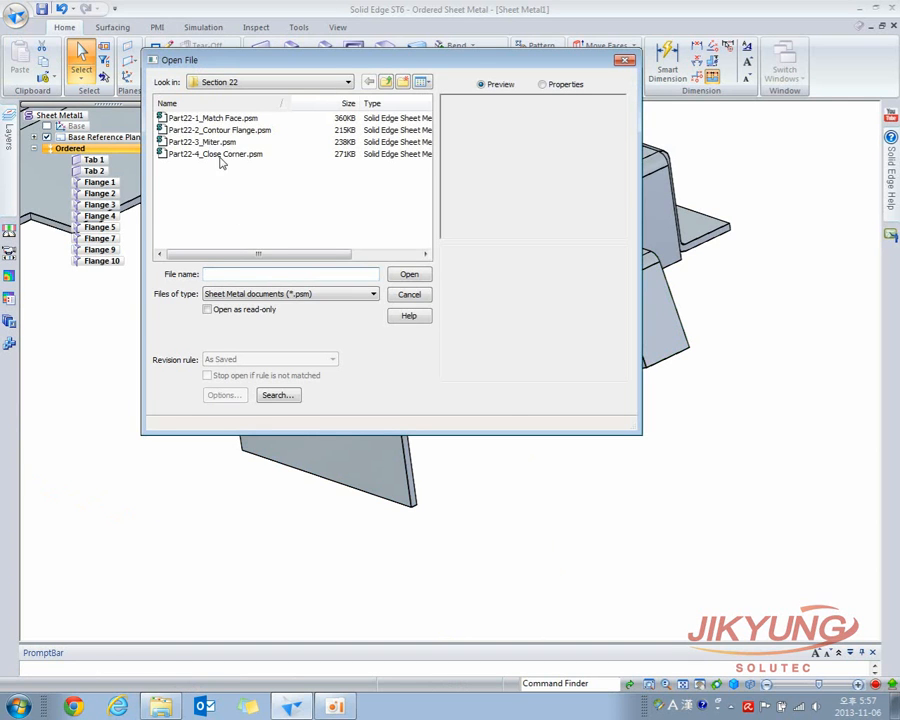
double_click(218, 118)
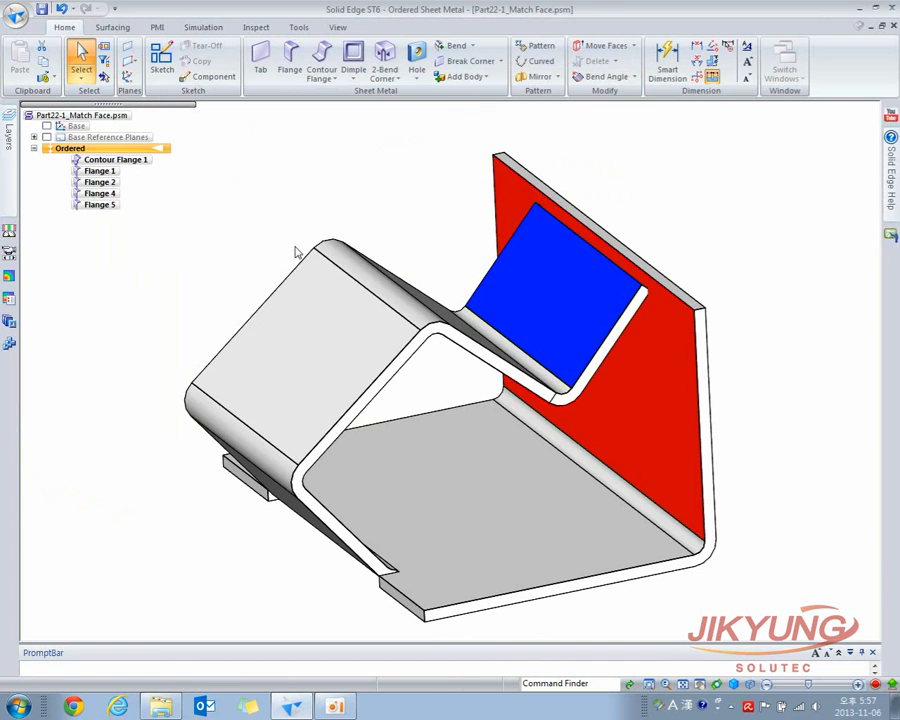
- Edit the blue flange's definition and match its orientation to the red face with a 0.00 mm offset
middle_drag(331, 331, 315, 255)
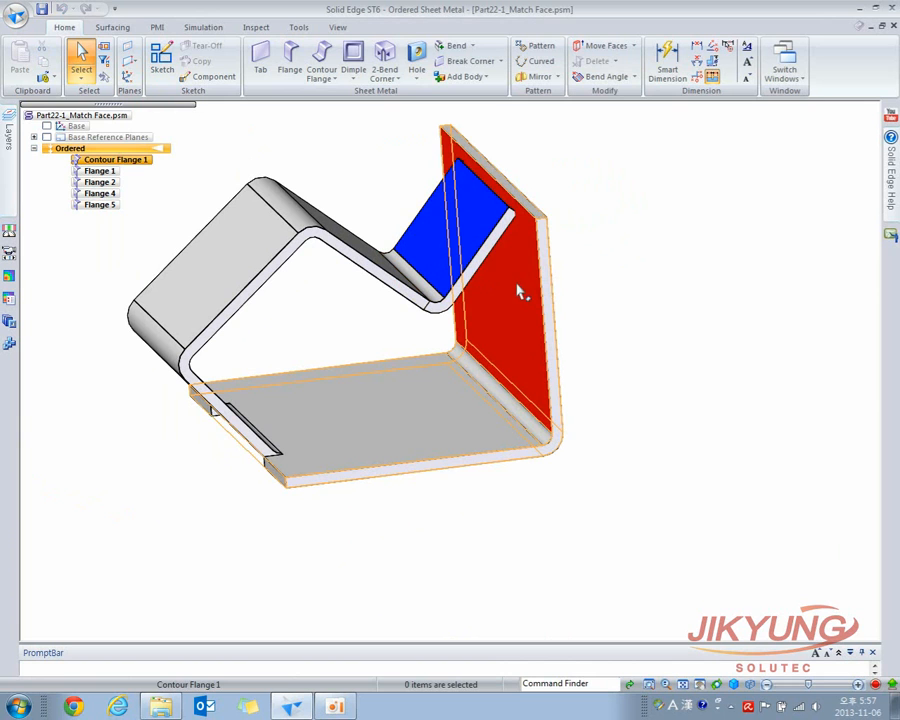
click(421, 246)
click(326, 331)
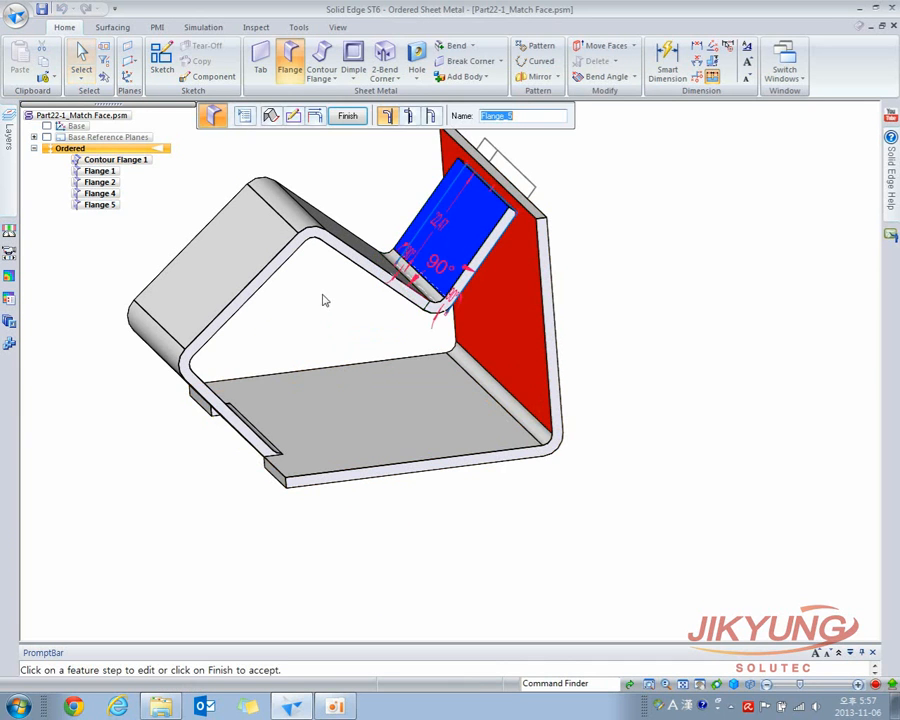
click(314, 117)
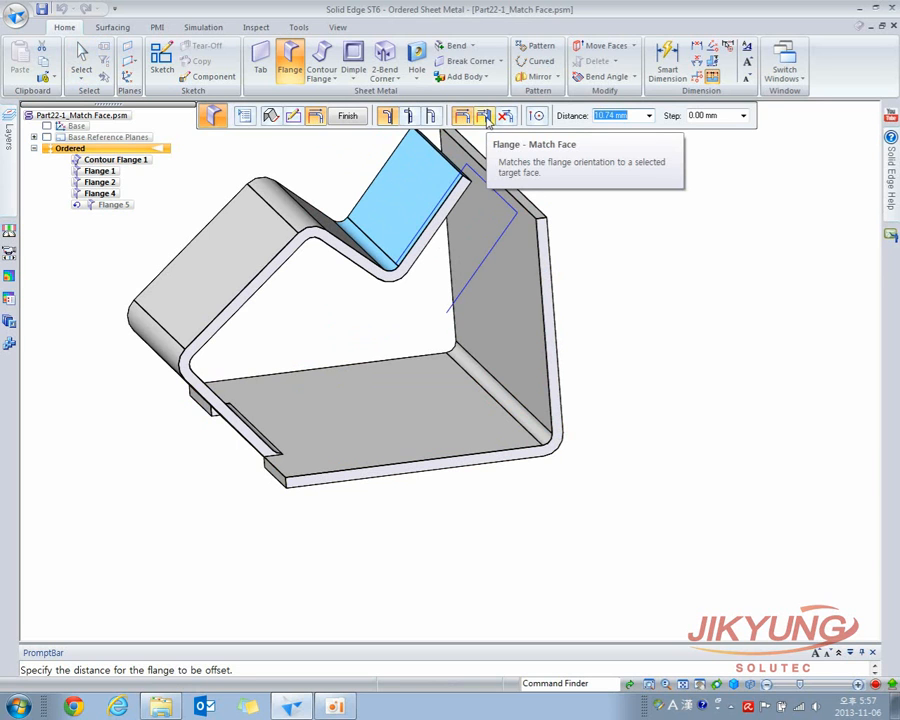
click(484, 117)
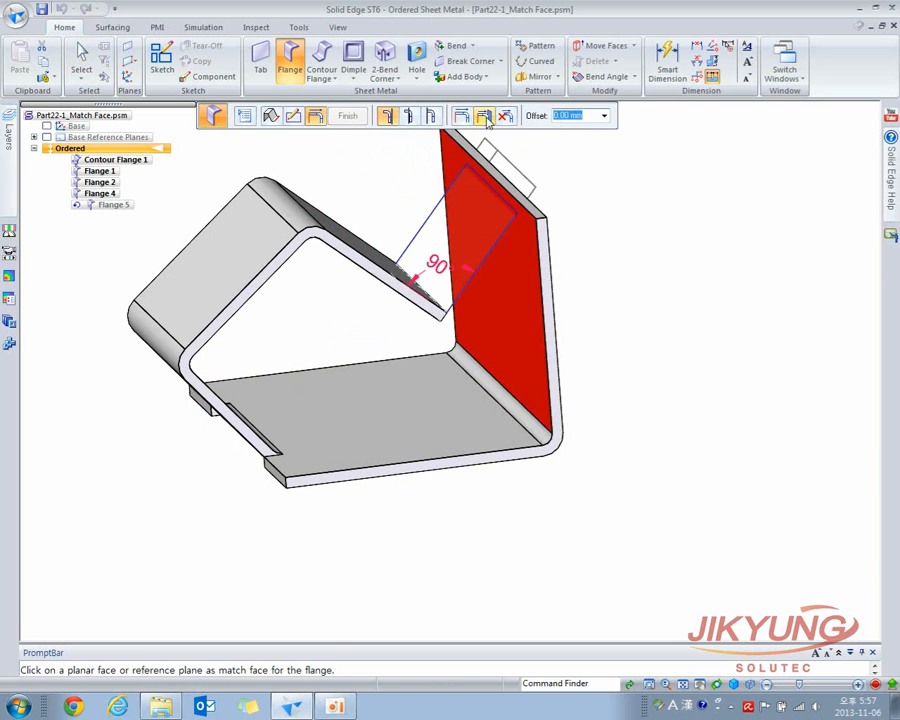
click(500, 298)
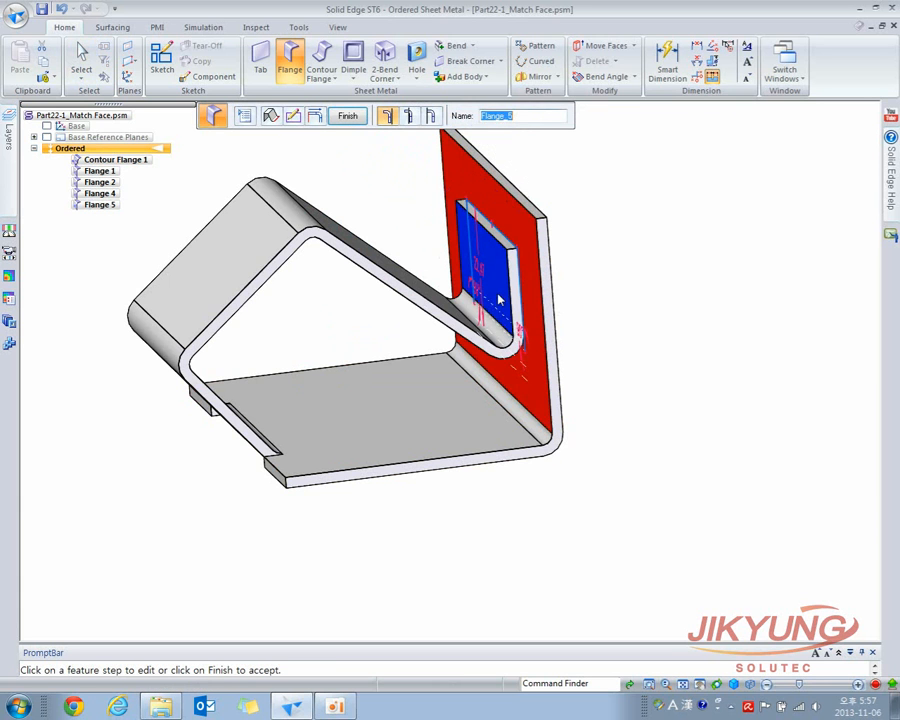
- Switch the matched flange's material to the outside of the red face, and to the option placing the whole bend outside
middle_drag(481, 298, 404, 227)
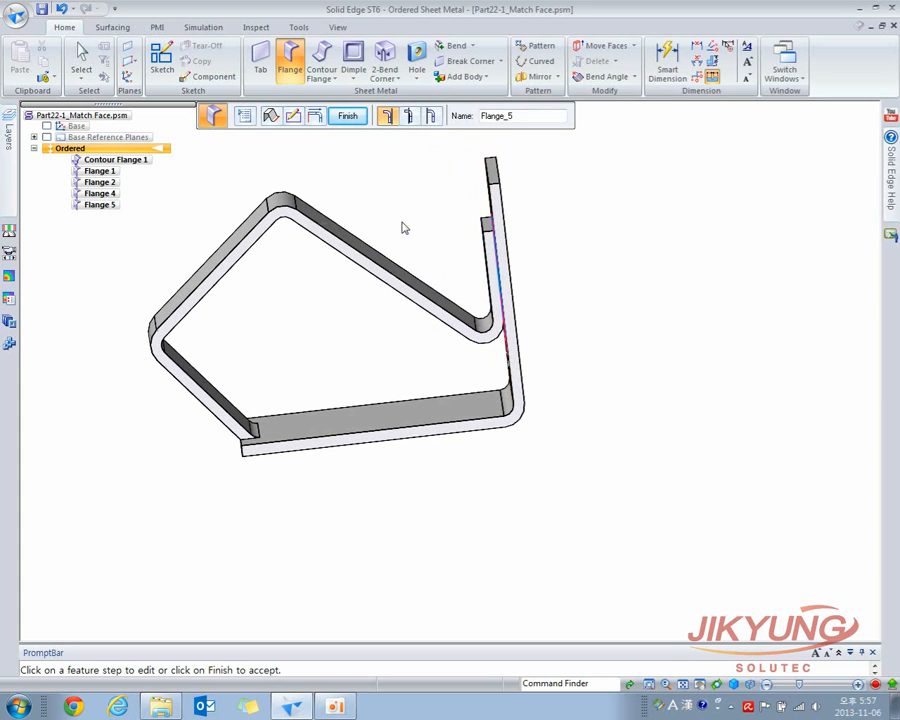
click(408, 118)
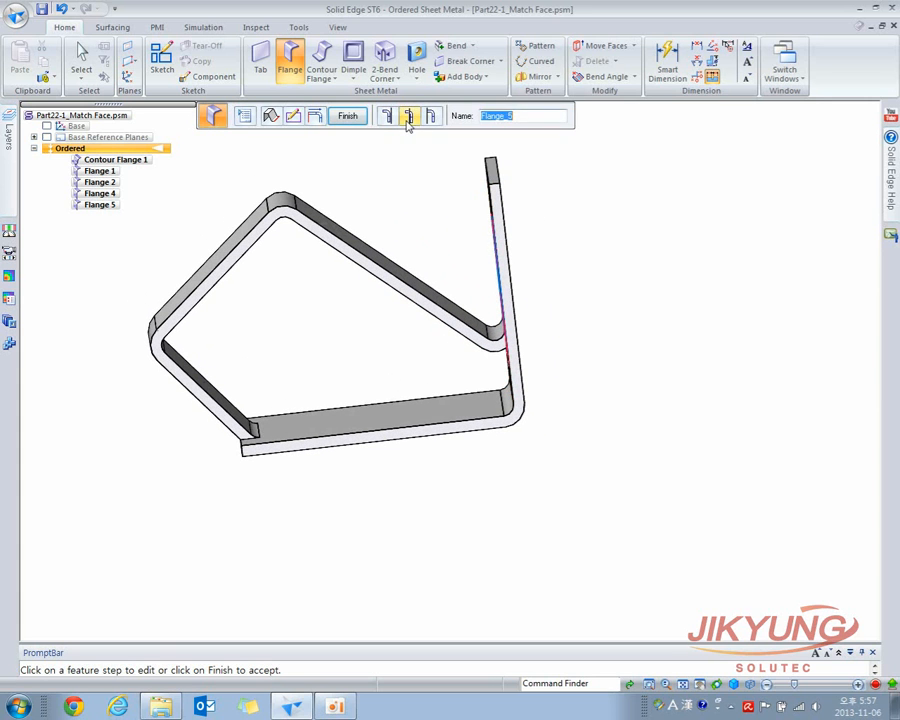
click(431, 118)
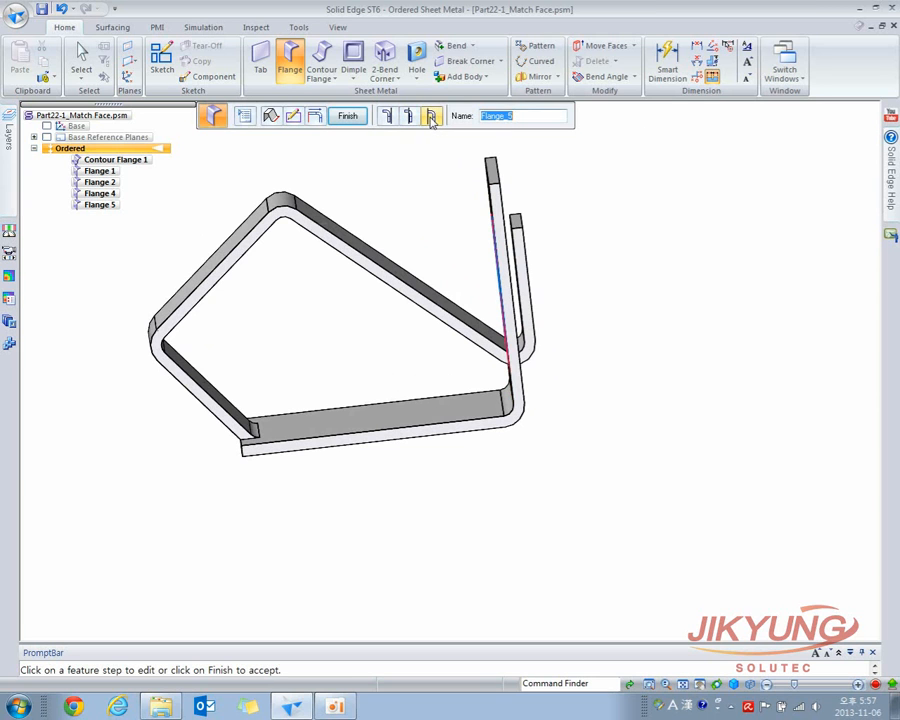
- Return the matched flange's material to the inside of the red face, finish the edit, and undo the Match Face change
click(386, 116)
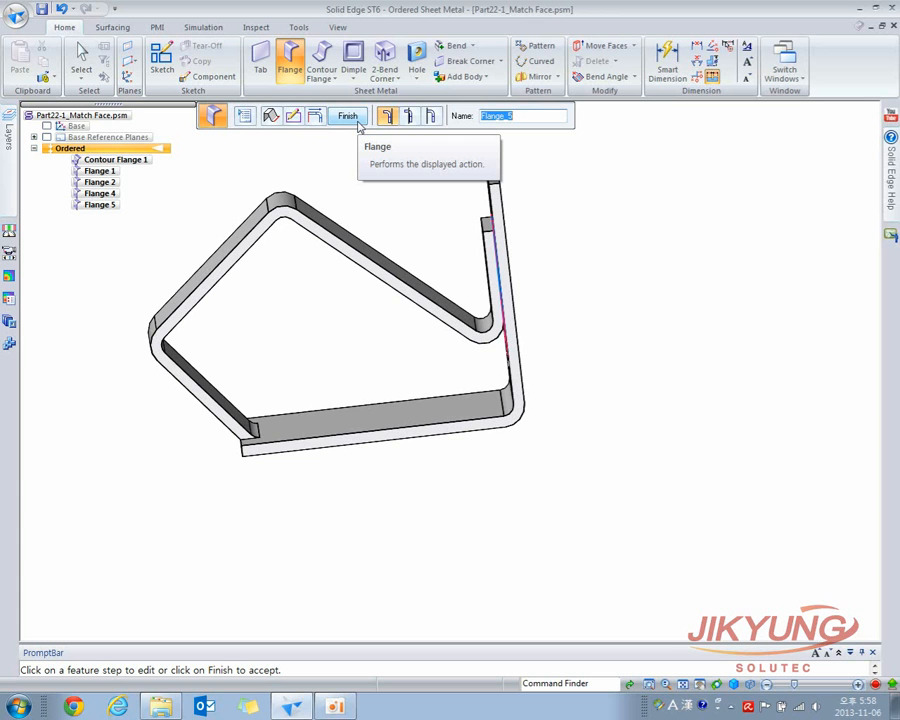
click(359, 124)
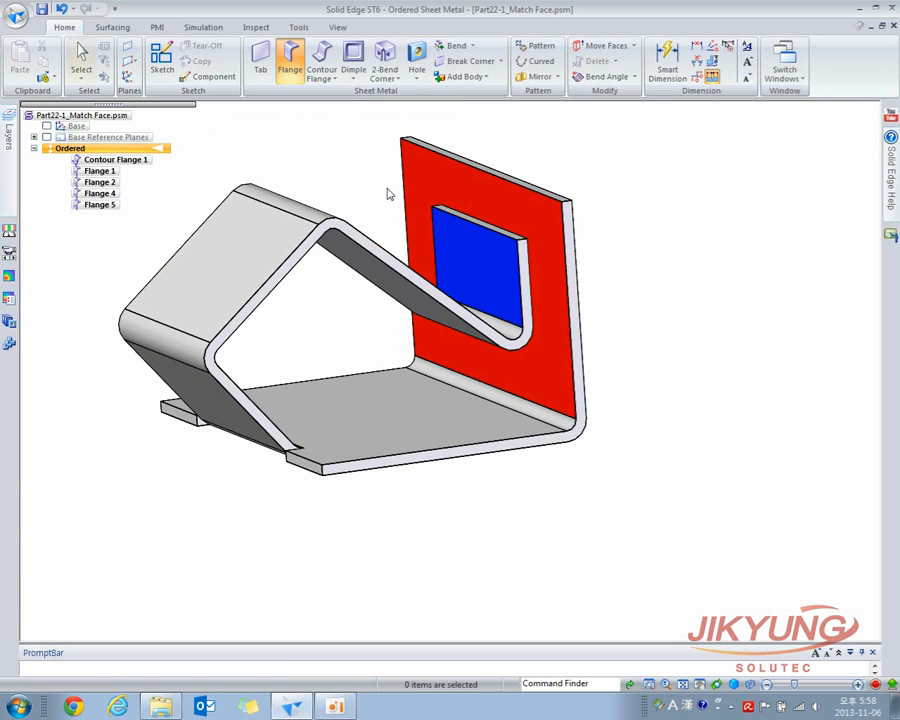
middle_drag(386, 192, 360, 197)
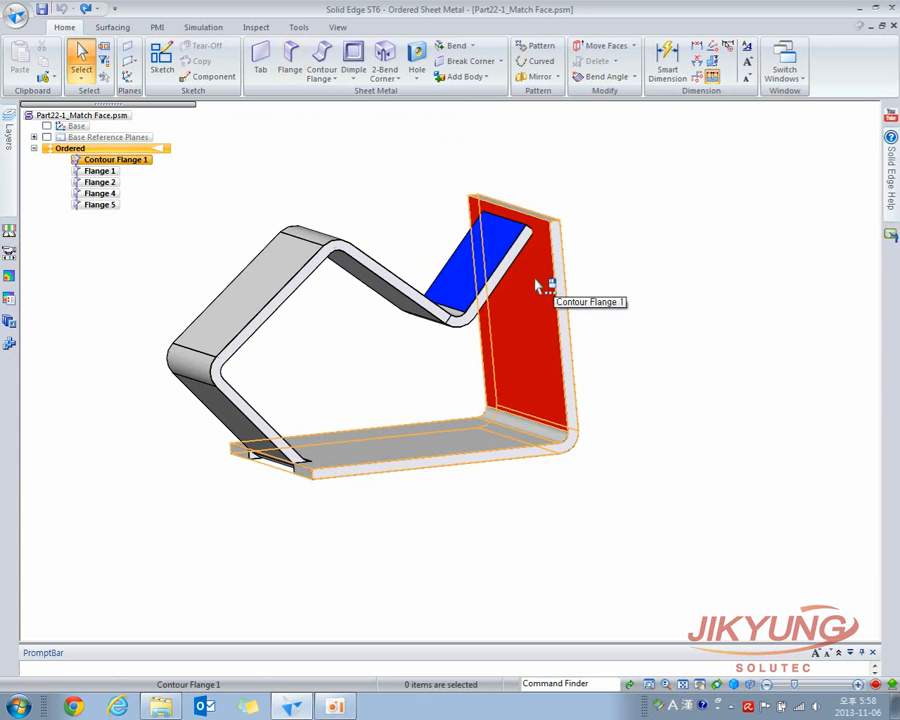
middle_drag(536, 285, 468, 287)
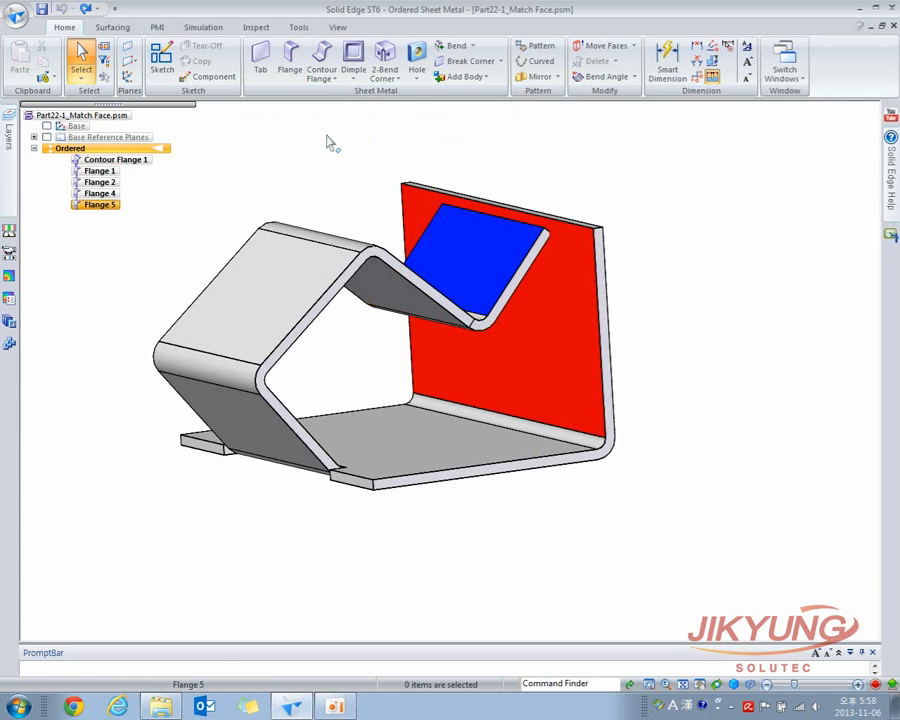
- Create a reference plane parallel to the red face, offset 10 mm toward the interior of the part
click(132, 63)
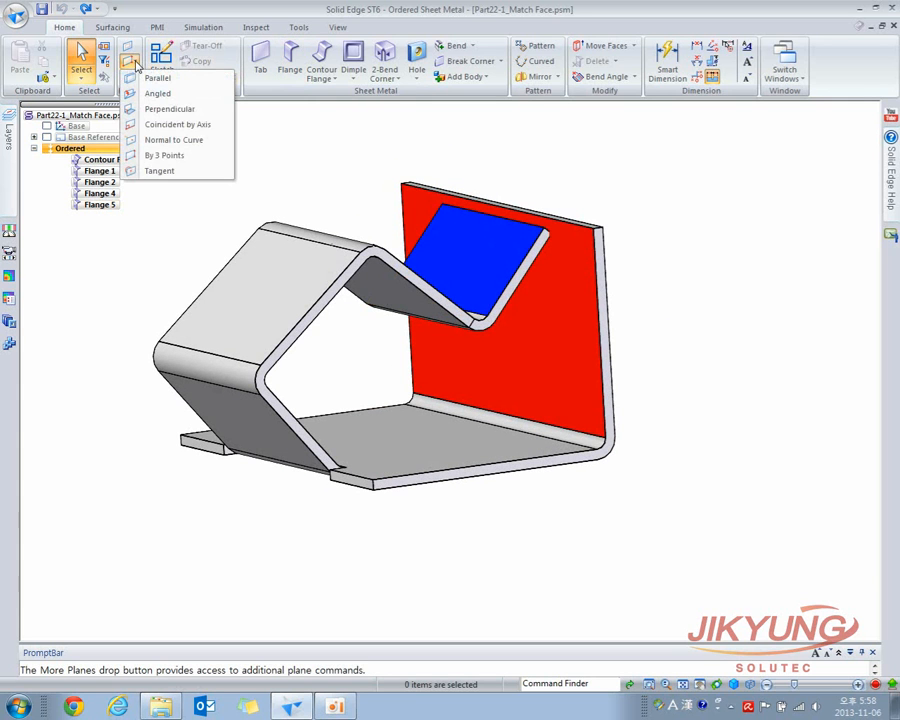
click(157, 78)
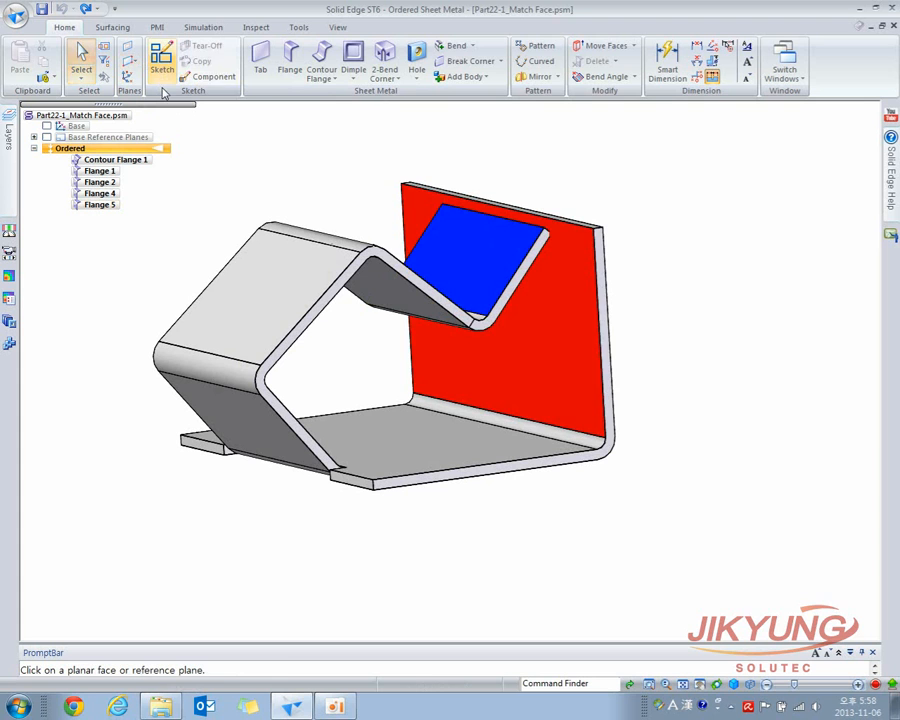
click(551, 318)
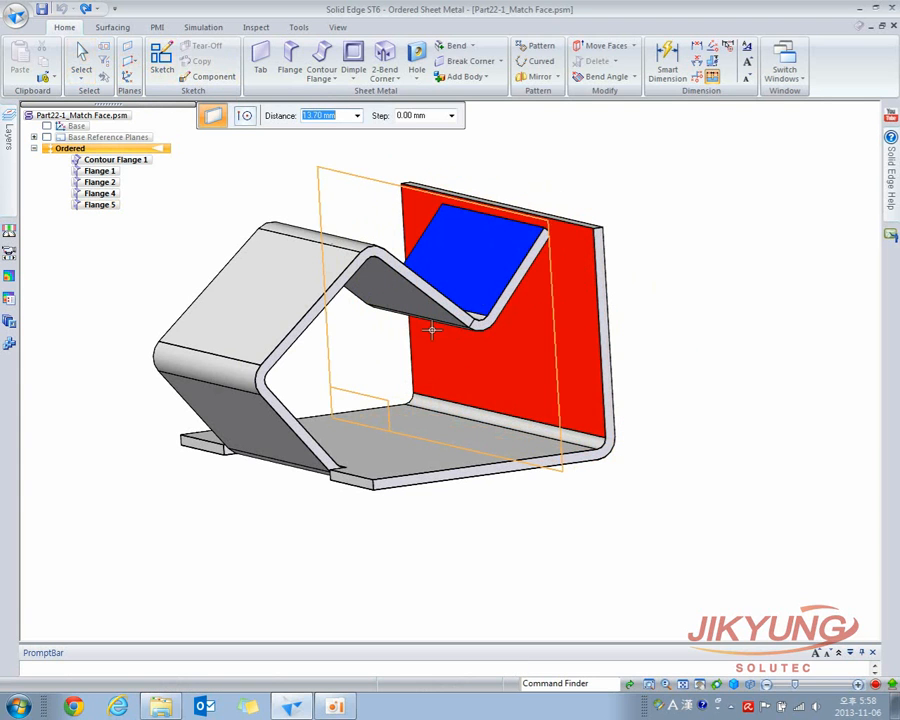
text(10)
key(Return)
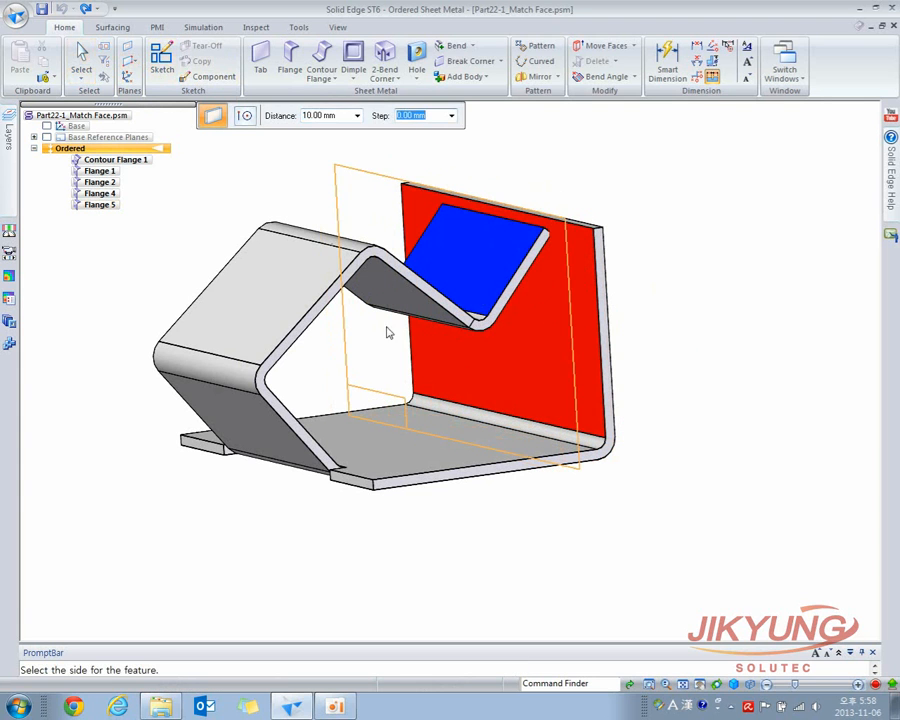
click(347, 327)
middle_drag(347, 328, 288, 321)
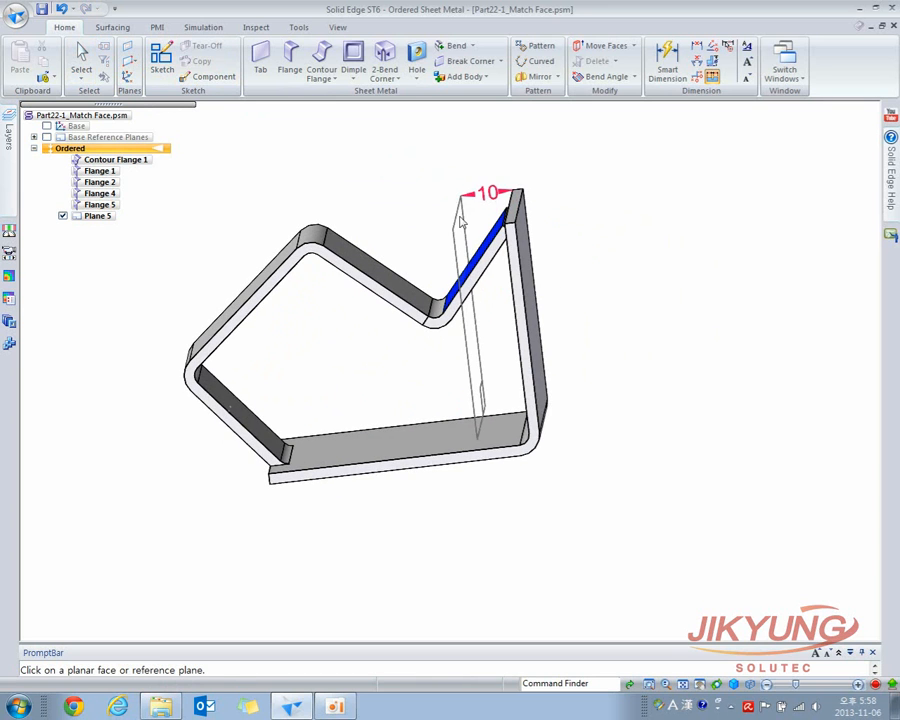
middle_drag(460, 239, 434, 243)
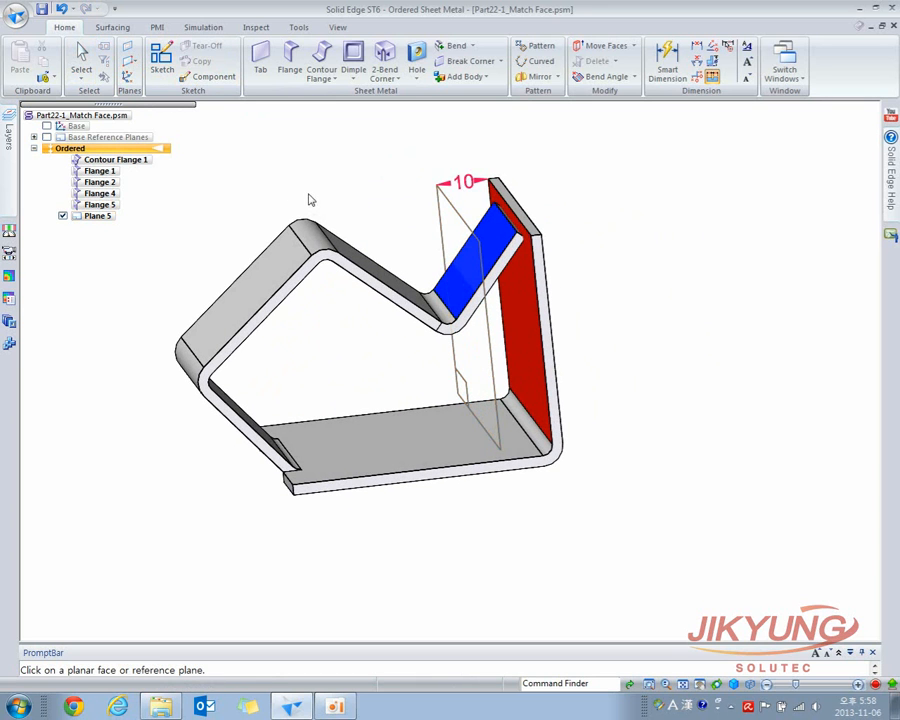
key(Escape)
- Reorder the new parallel plane so that it comes before Flange 5 in the feature history
click(99, 217)
drag(97, 217, 99, 199)
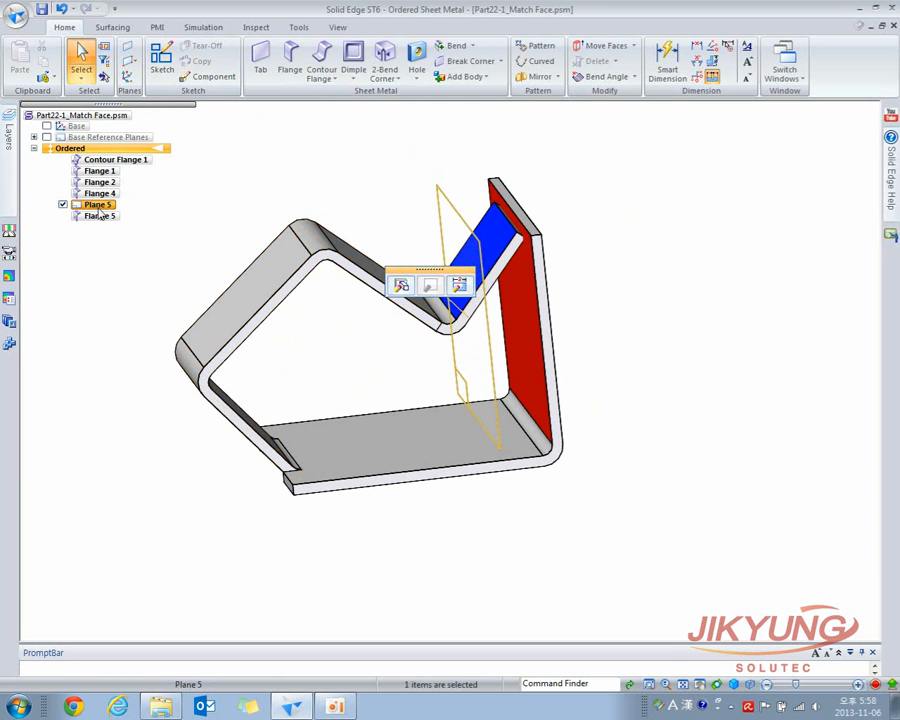
click(218, 197)
middle_drag(237, 198, 246, 204)
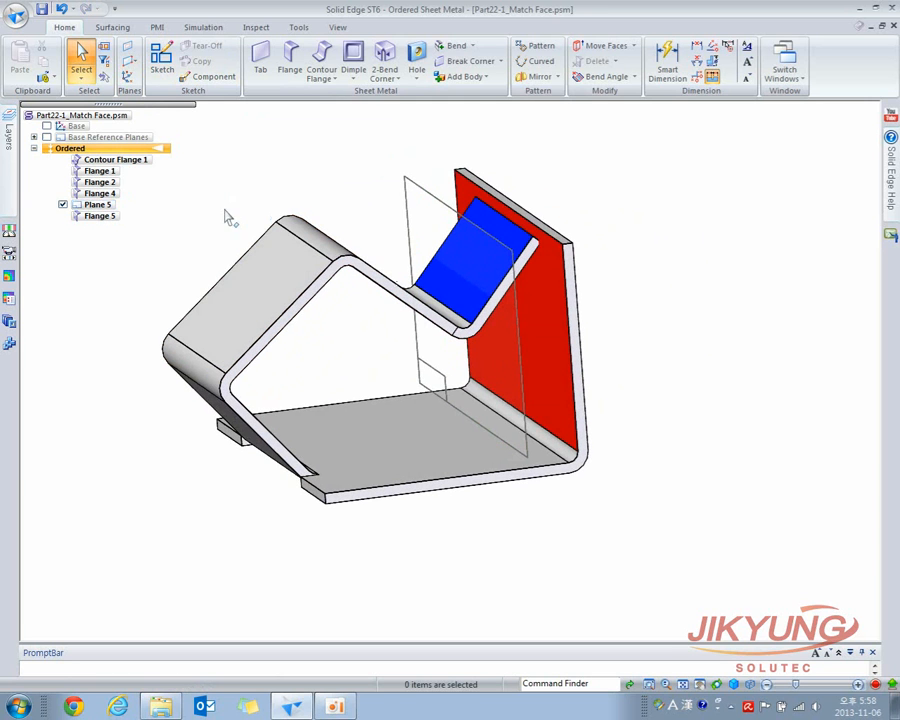
- Edit Flange 5's definition to match its face to the new parallel plane with a 0.00 mm offset, and finish the feature
click(99, 216)
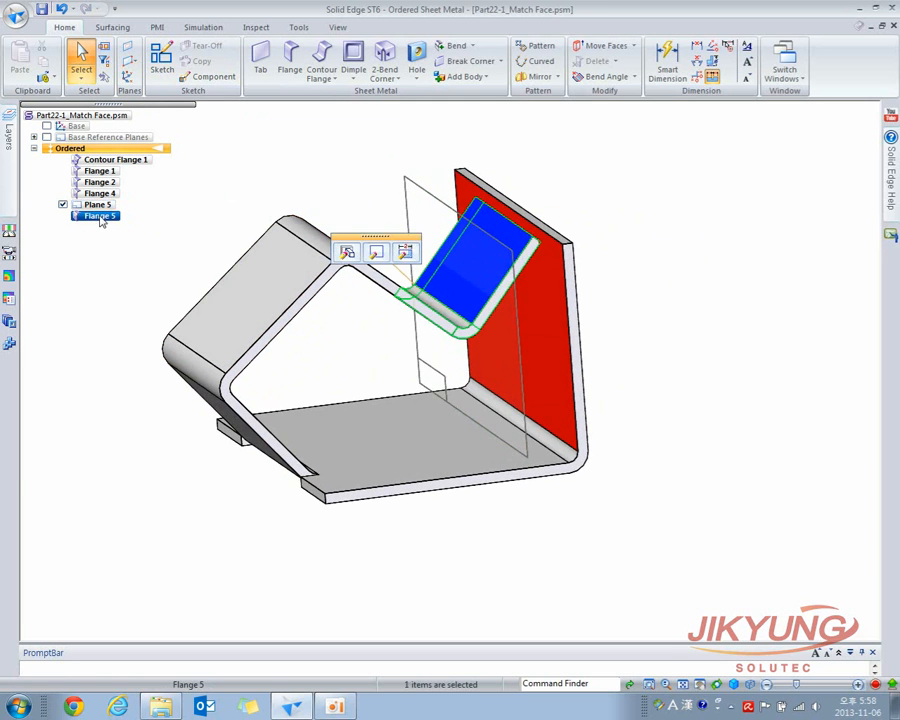
click(346, 251)
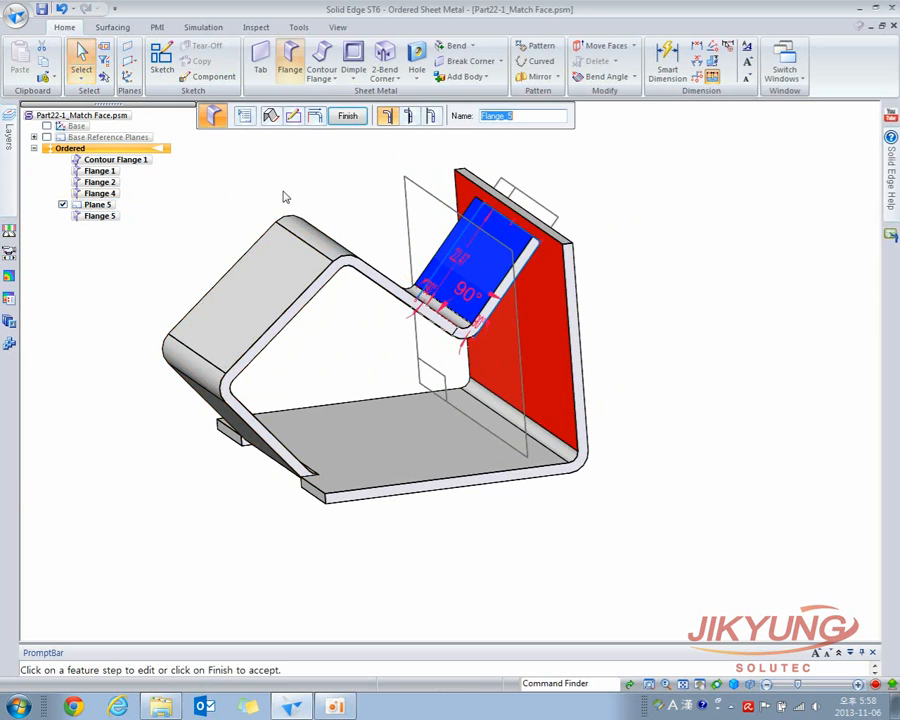
click(315, 117)
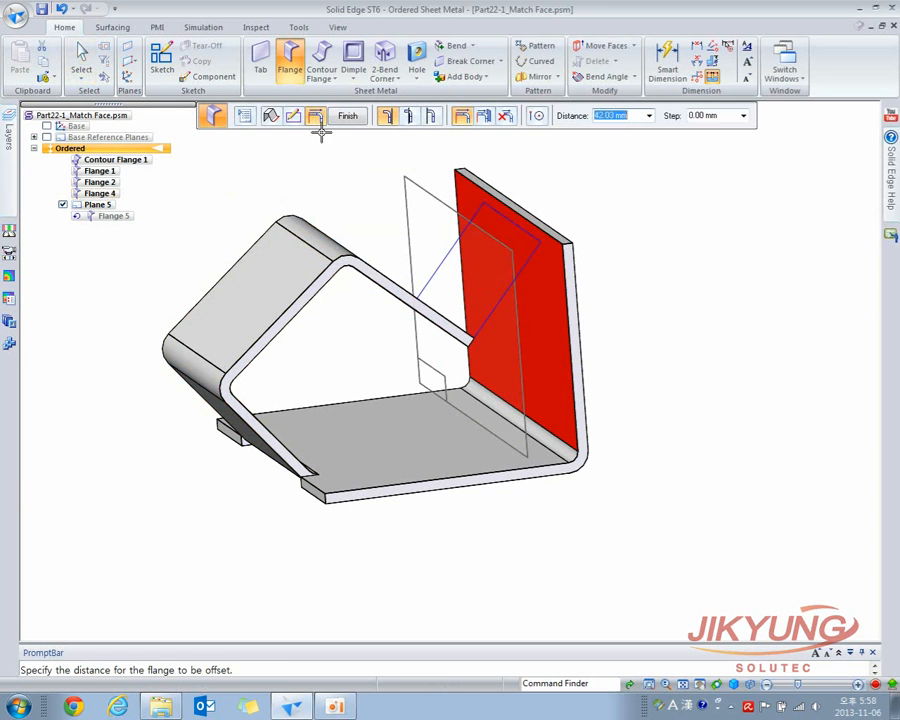
click(485, 117)
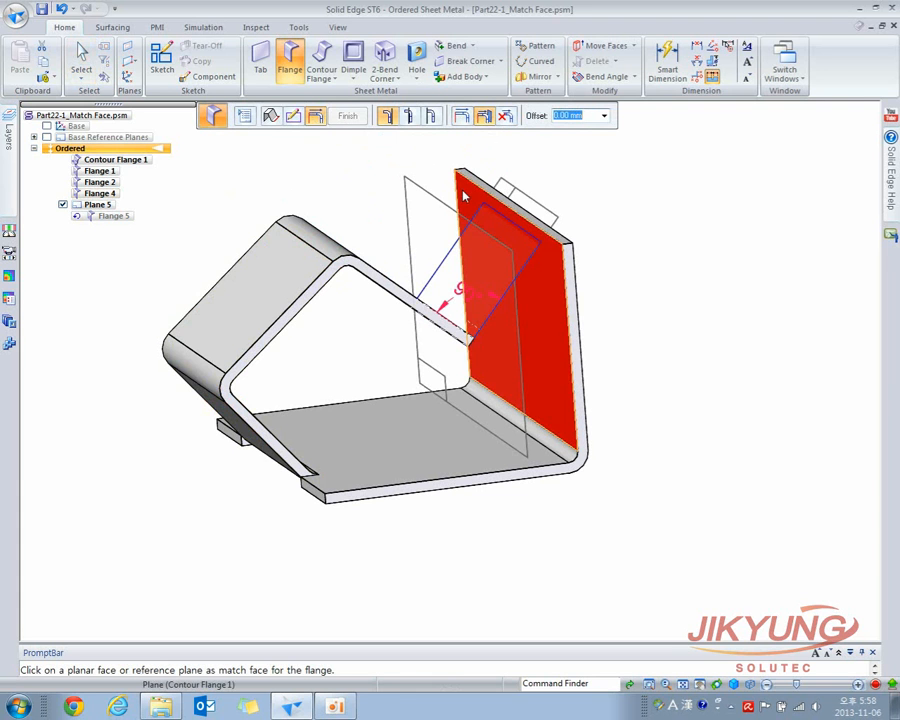
click(420, 192)
middle_drag(336, 194, 367, 196)
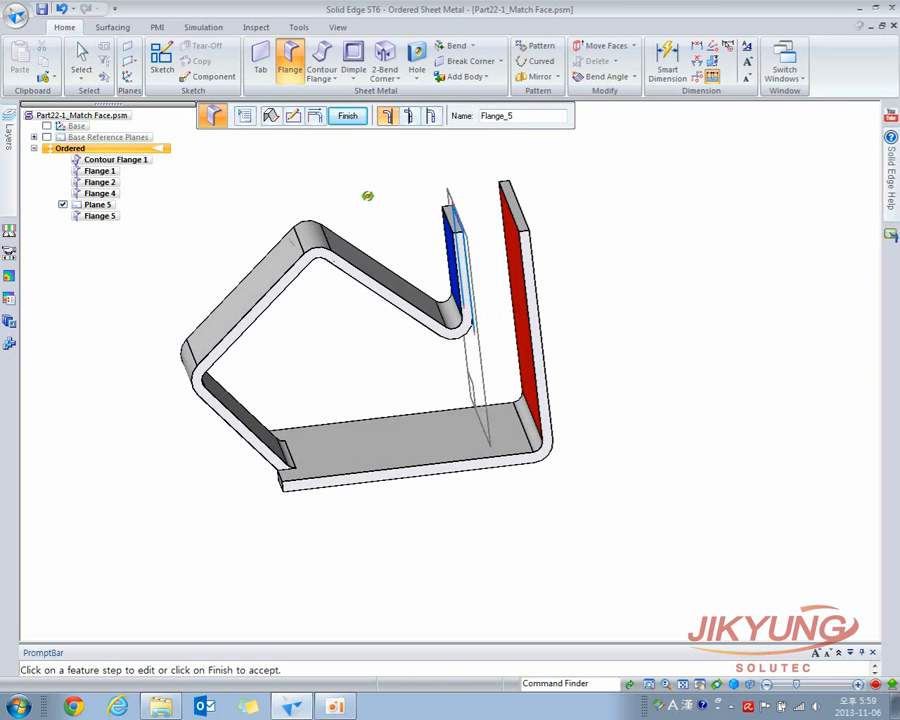
click(348, 116)
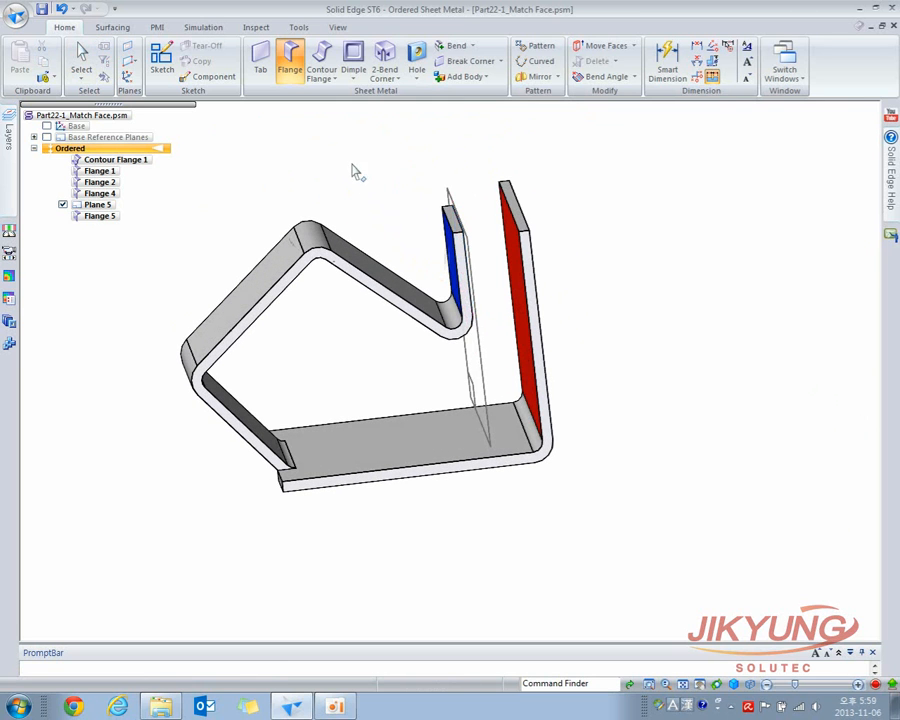
- Change the parallel plane's offset from the red face to 5 mm so the matched blue flange follows it
click(97, 204)
click(458, 285)
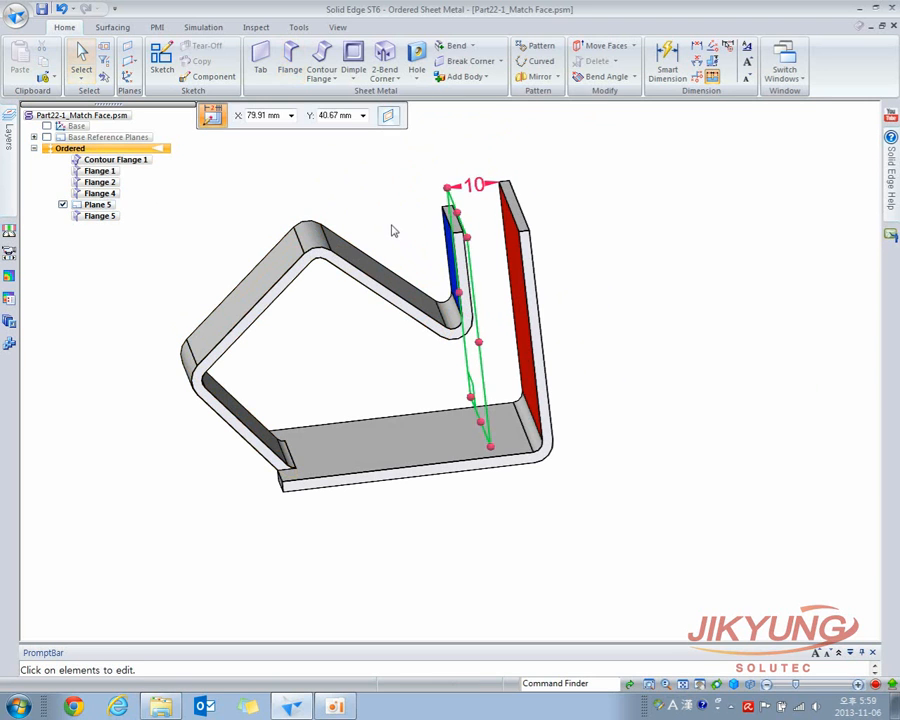
click(481, 193)
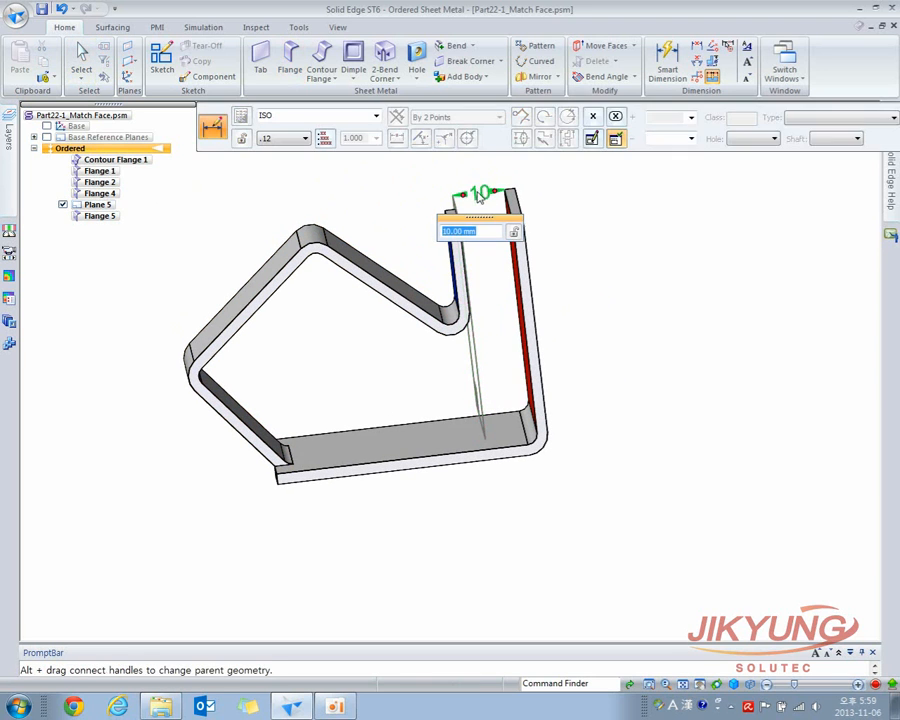
text(5)
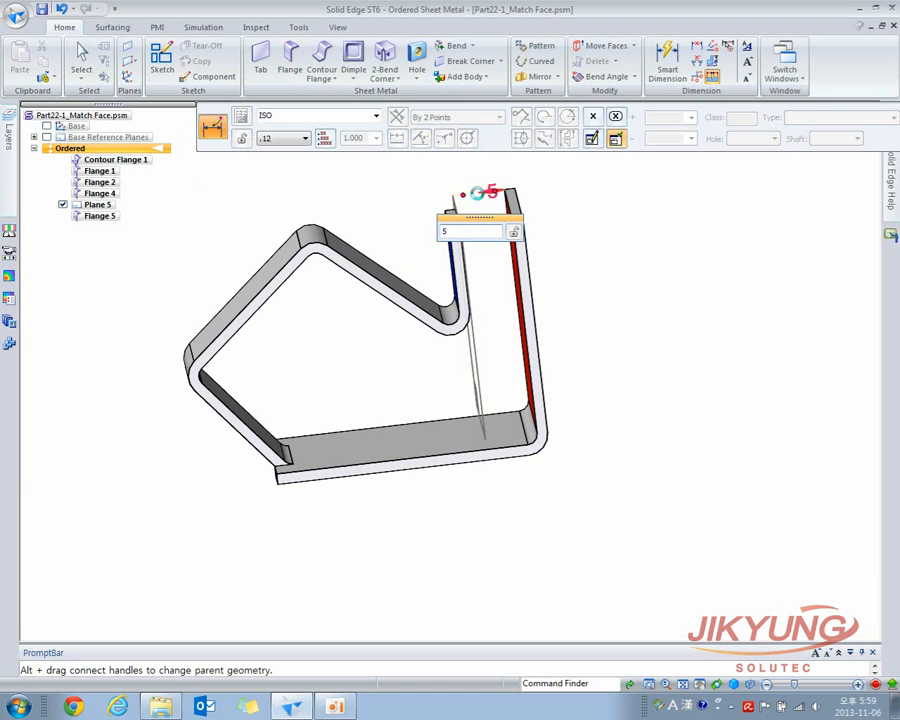
key(Return)
click(401, 203)
middle_drag(395, 204, 427, 214)
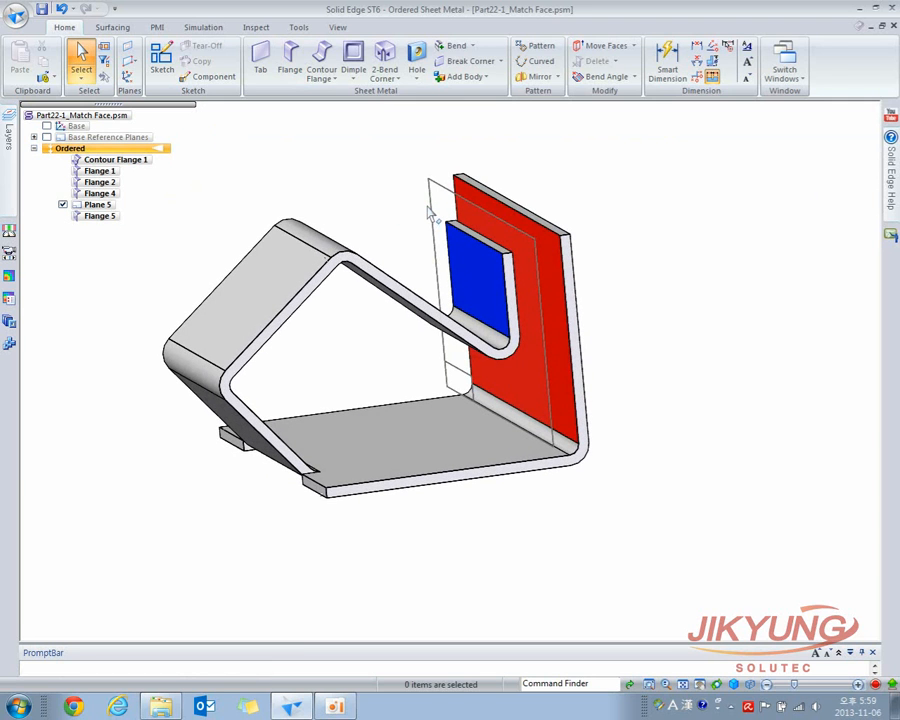